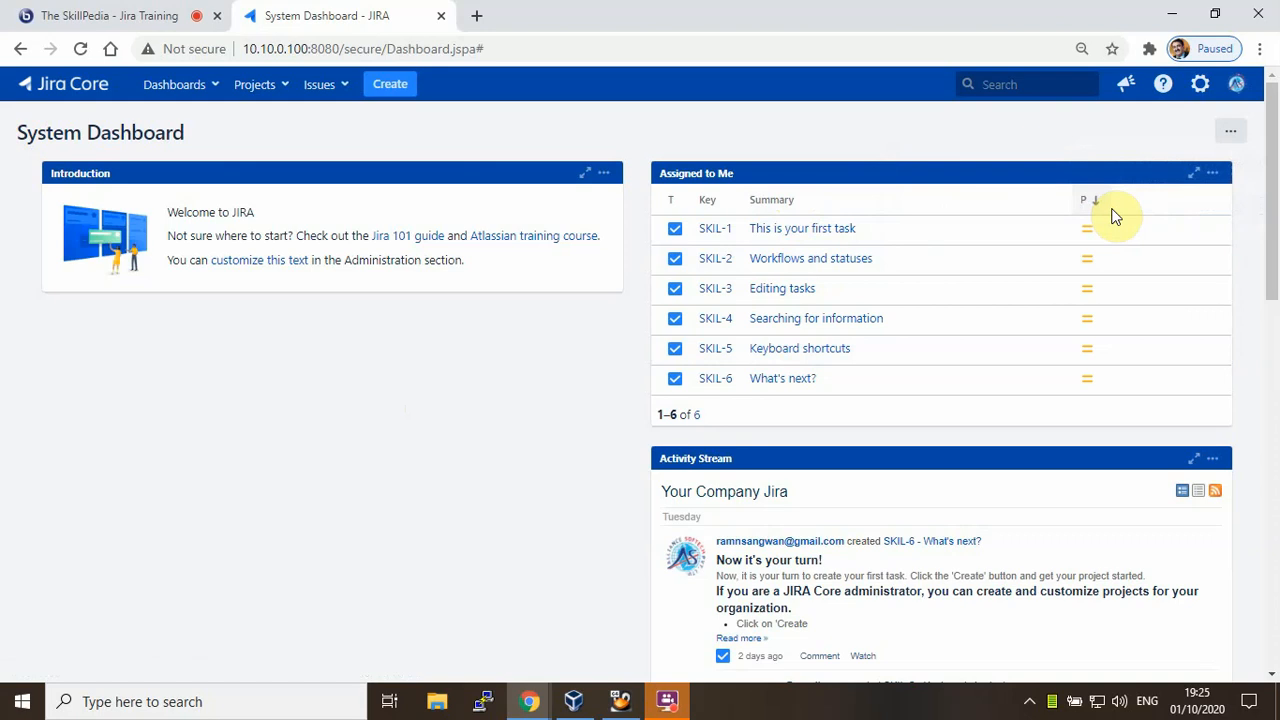
Open System administration from the Jira Administration gear menu
left_click(1200, 87)
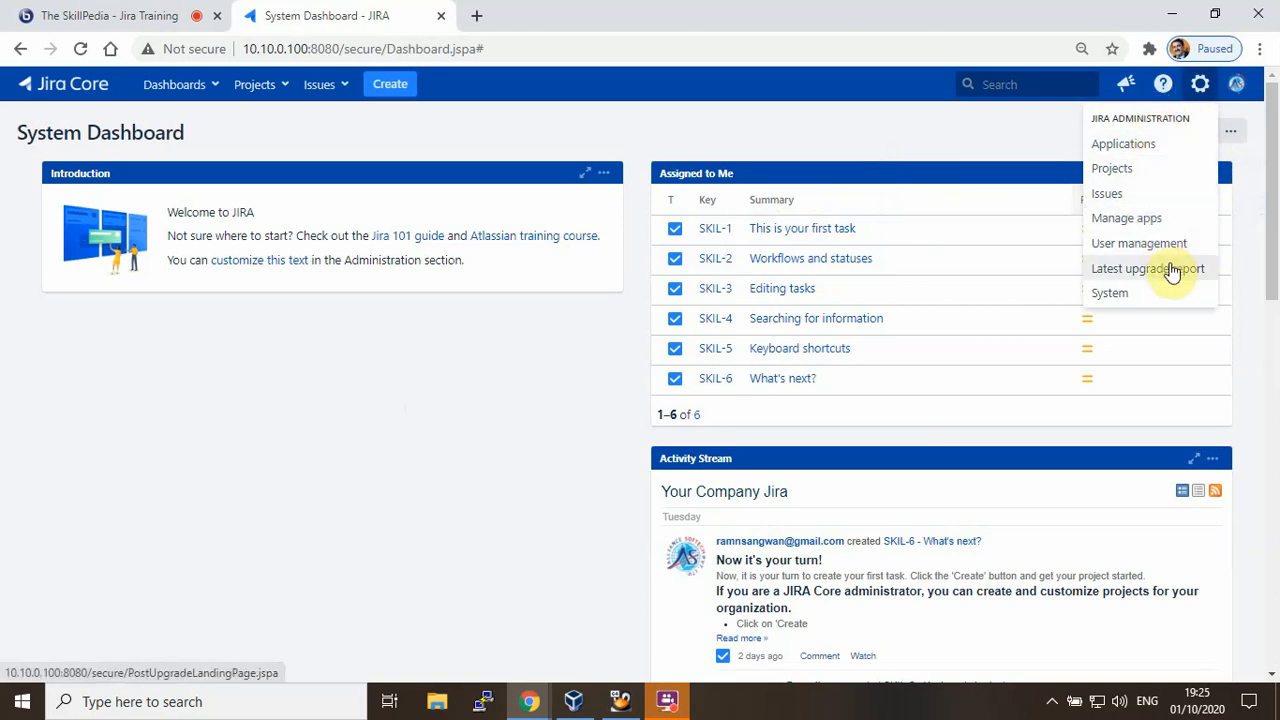
left_click(1110, 294)
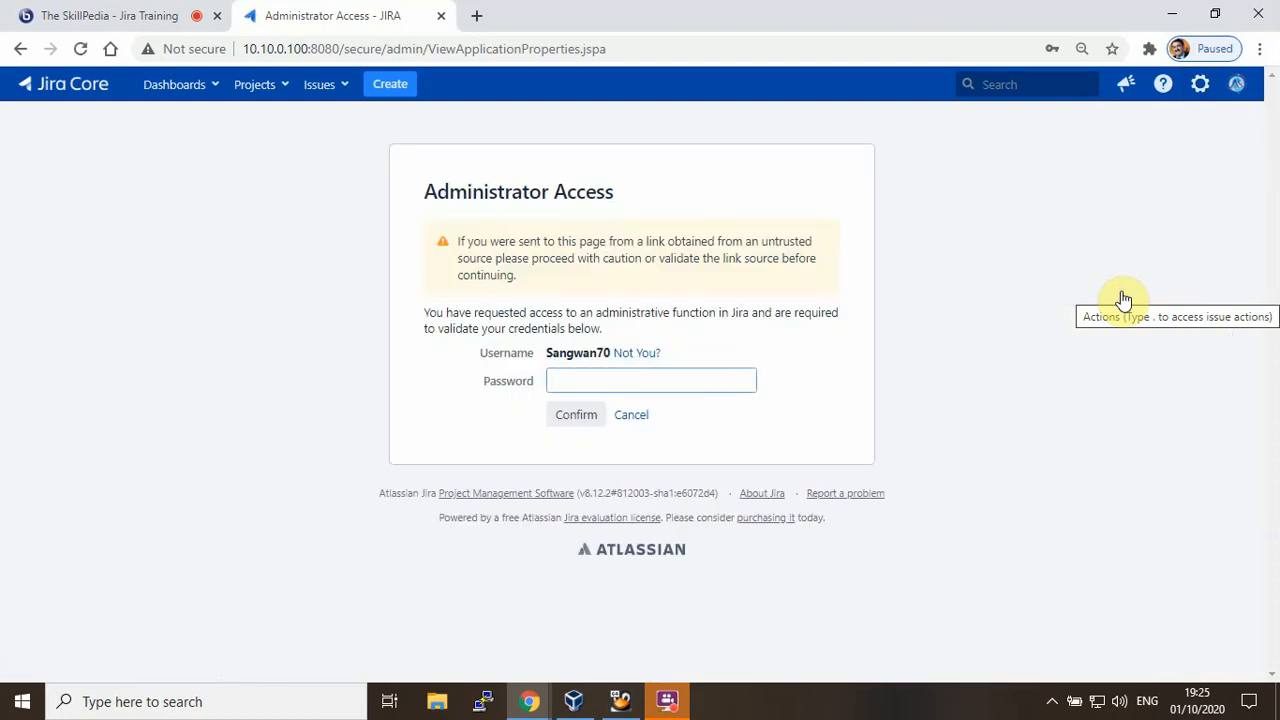
Confirm administrator access using the browser's saved admin password
left_click(620, 376)
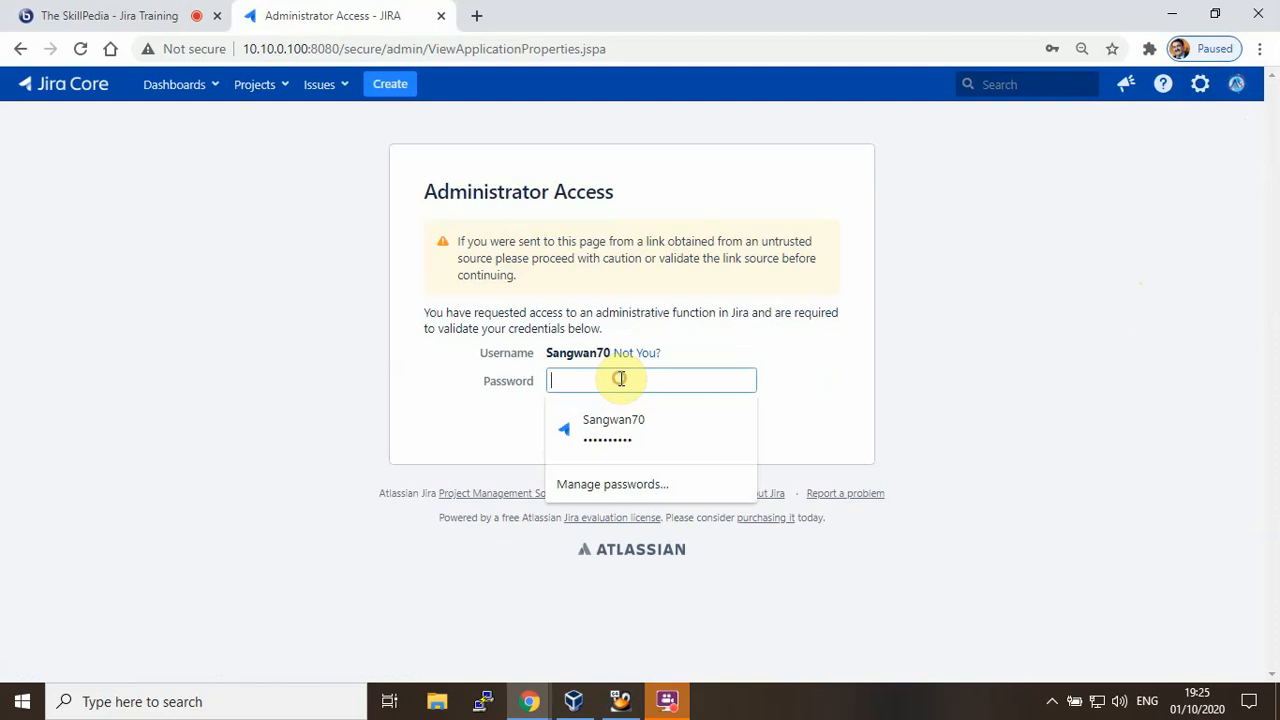
left_click(631, 431)
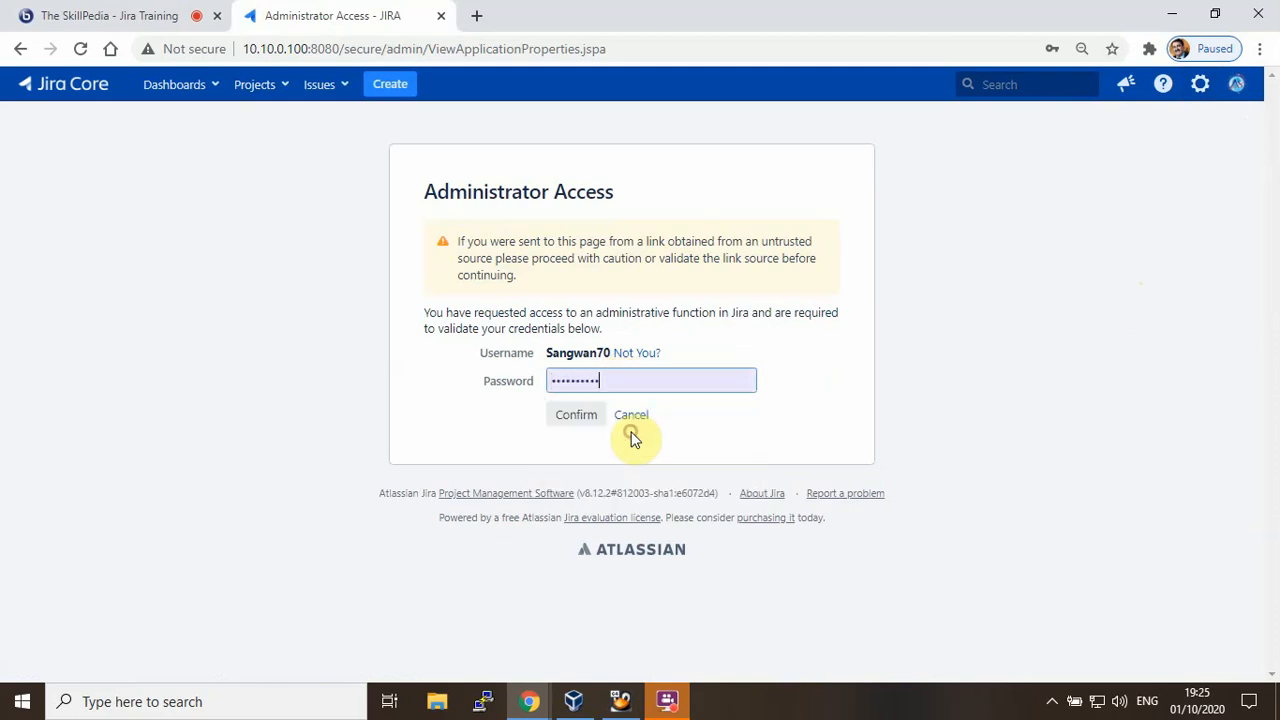
left_click(576, 416)
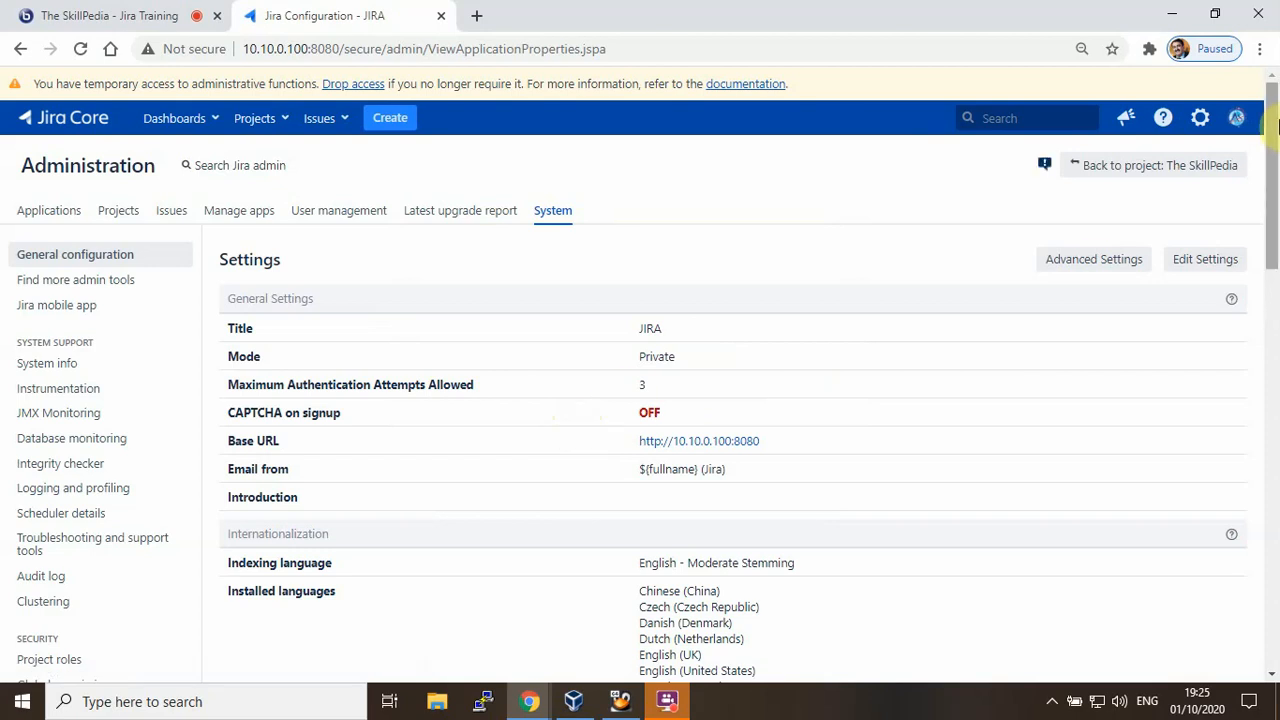
Go to the Project roles page under Security in the admin sidebar
left_click_drag(1257, 163, 1257, 209)
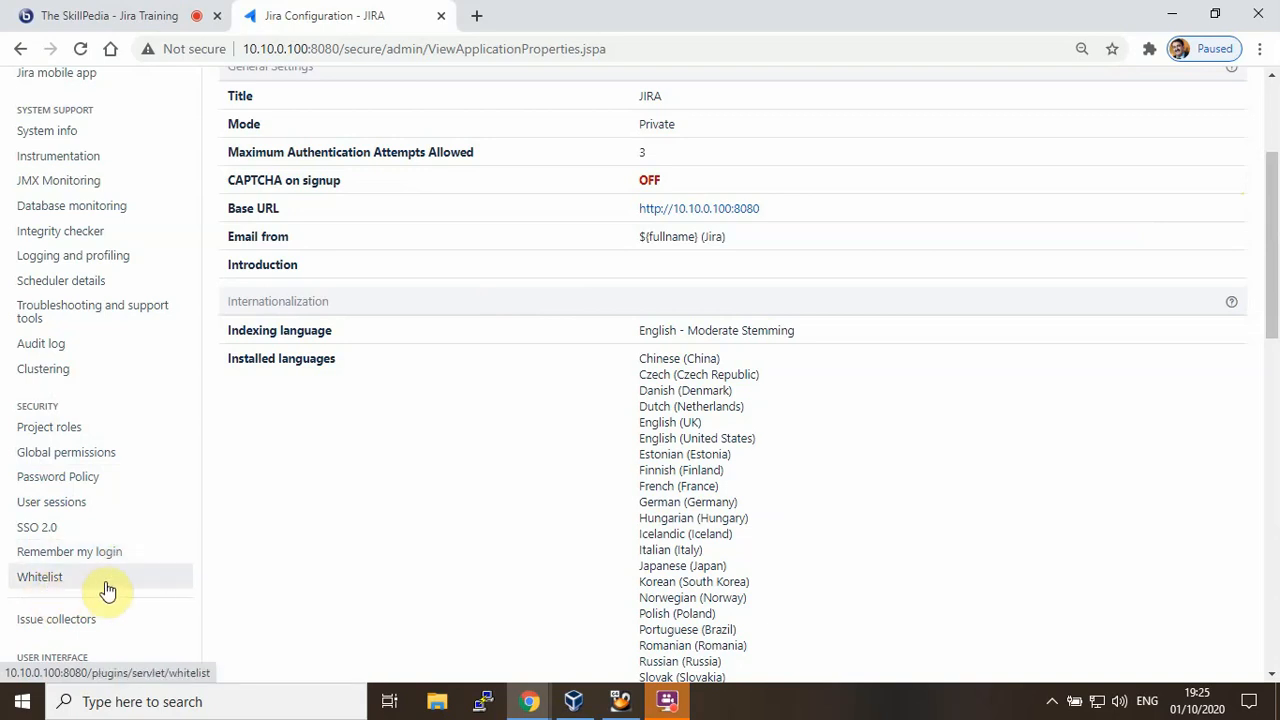
left_click(51, 436)
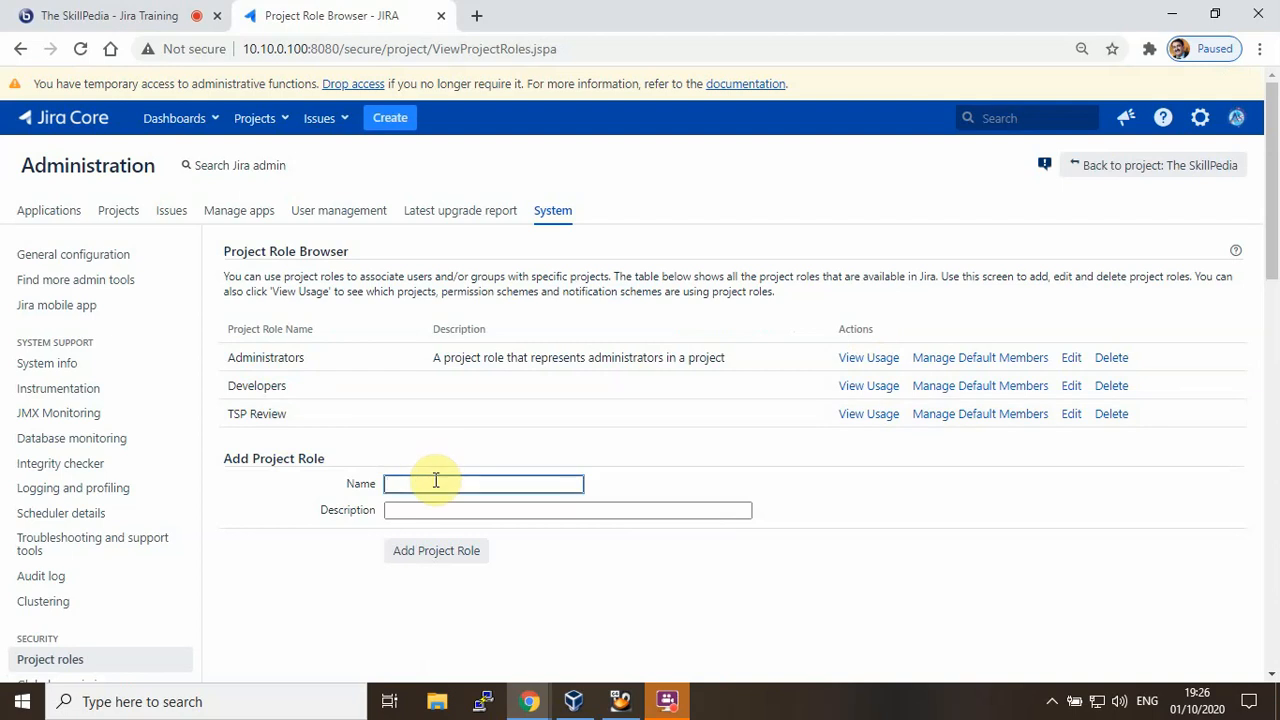
Create the project role 'TSP Tester' with description 'The Skill PEdia Tester'
type("TSP")
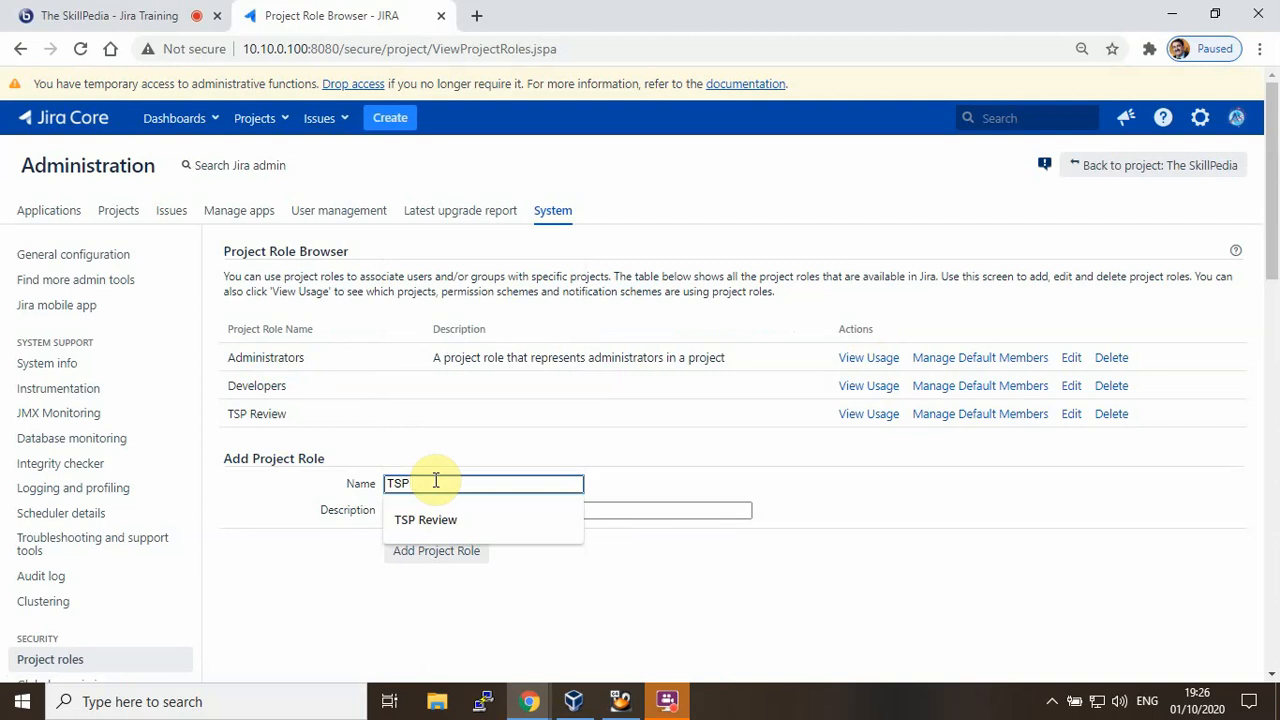
type(" Test")
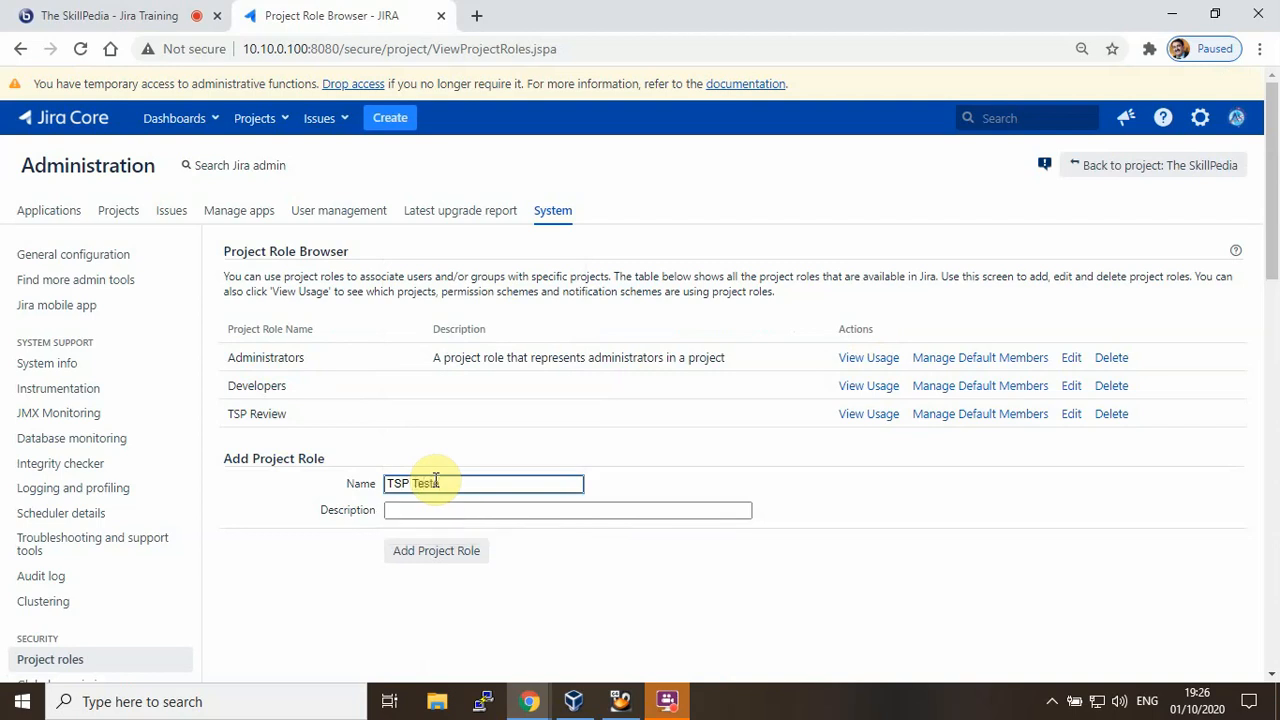
type("er")
left_click(557, 508)
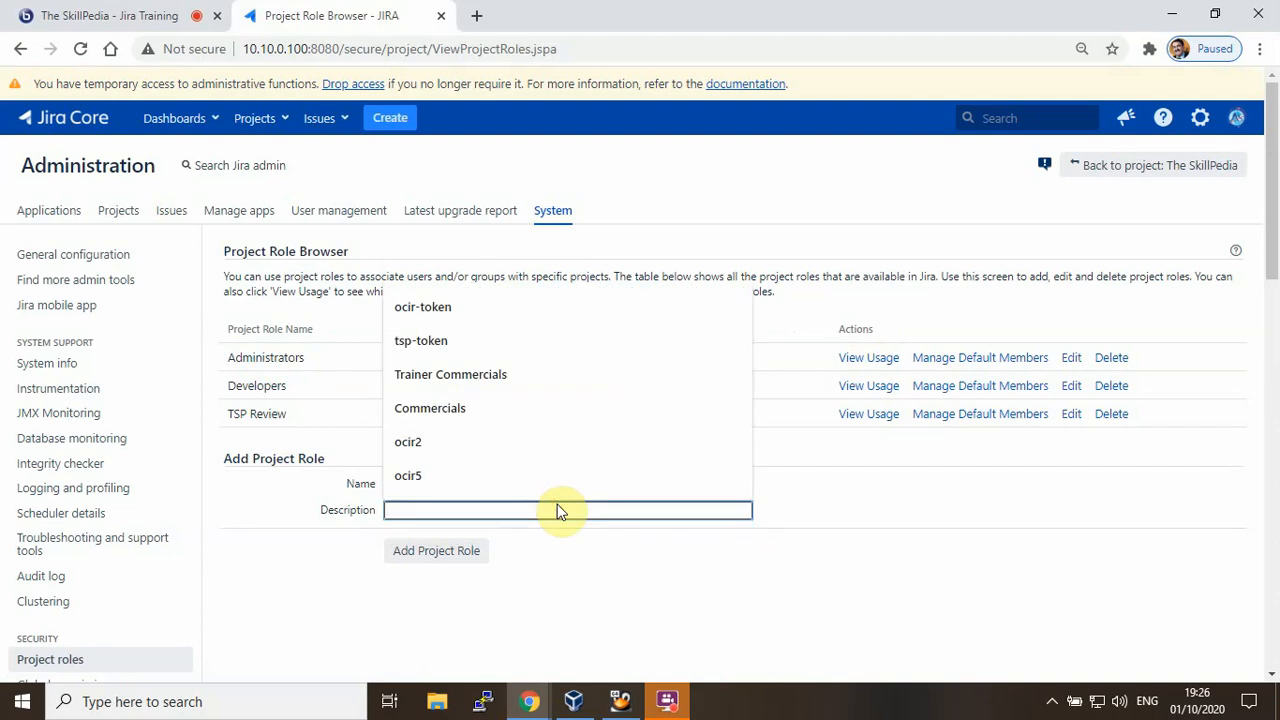
type("The Skill ")
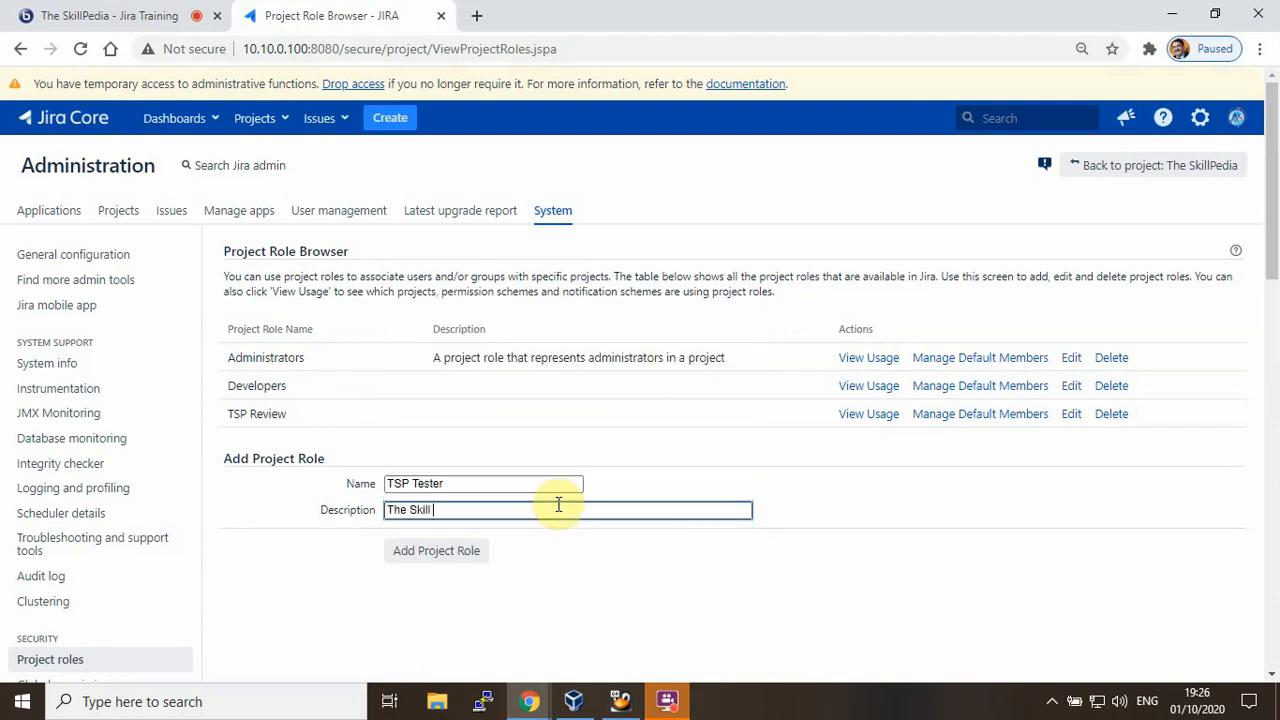
type("PEdia Tester")
left_click(465, 549)
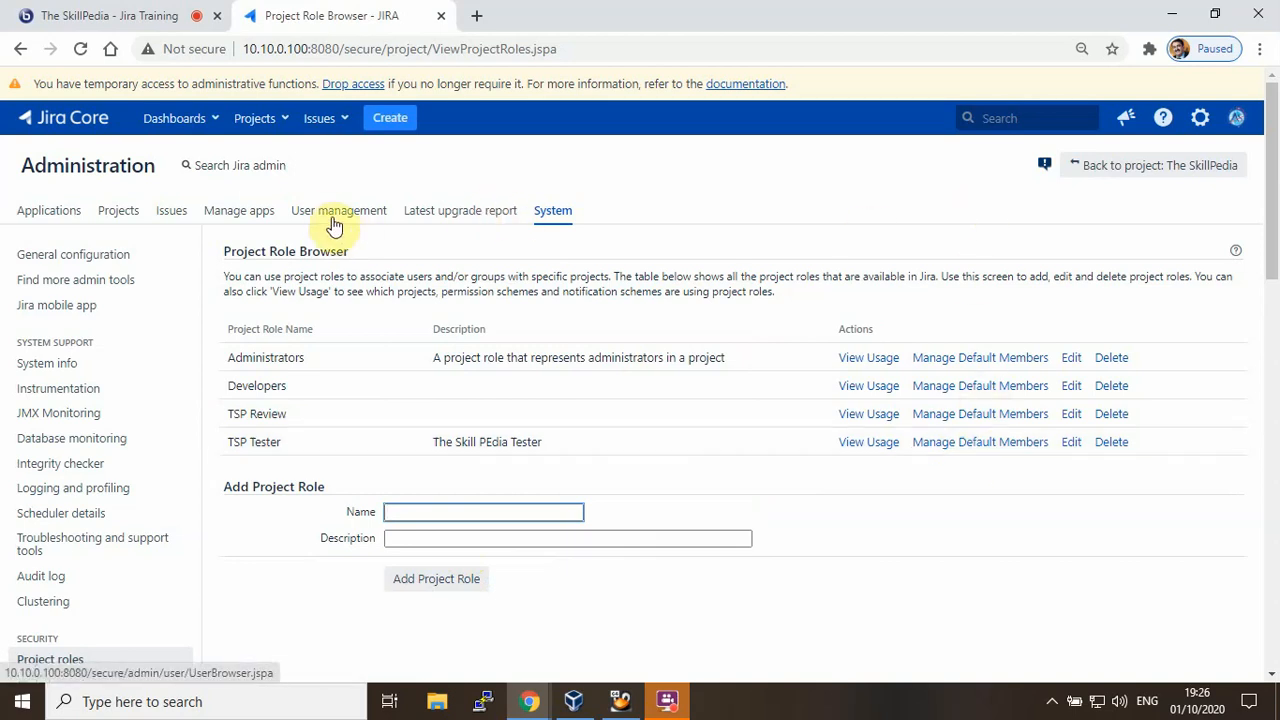
Bring up the Create new user form from User management's Users page
left_click(329, 213)
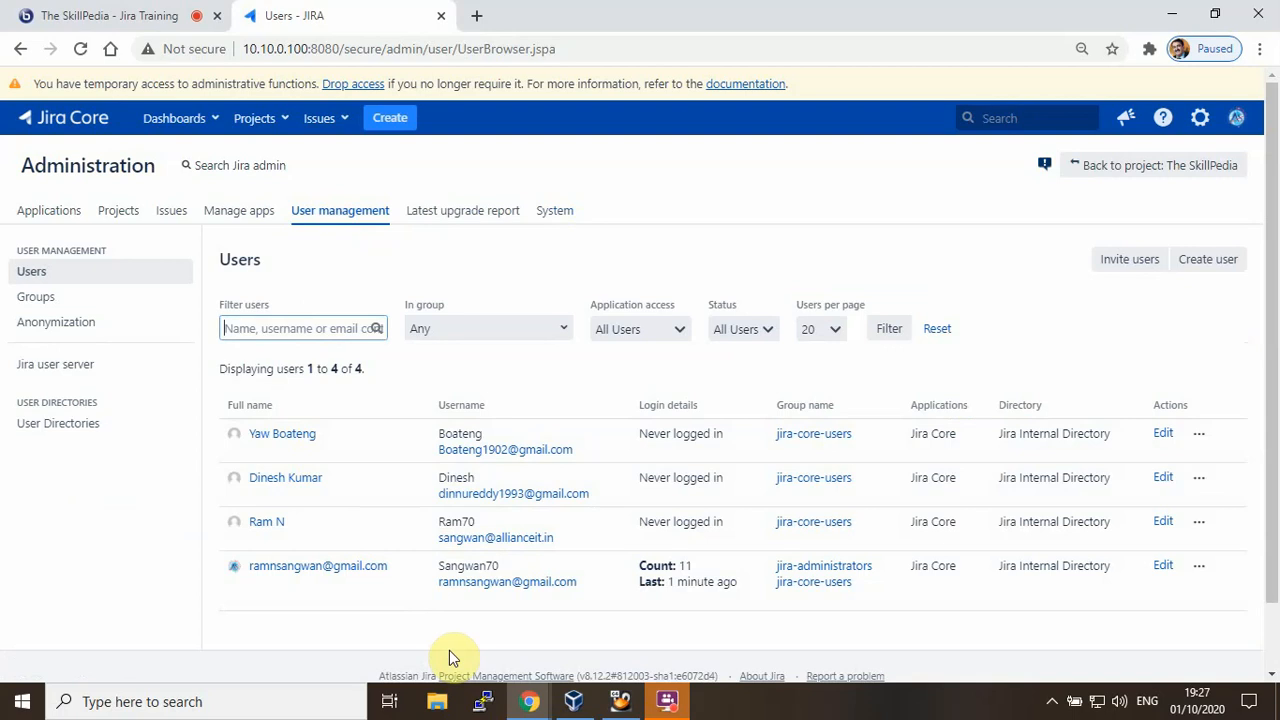
left_click(1222, 268)
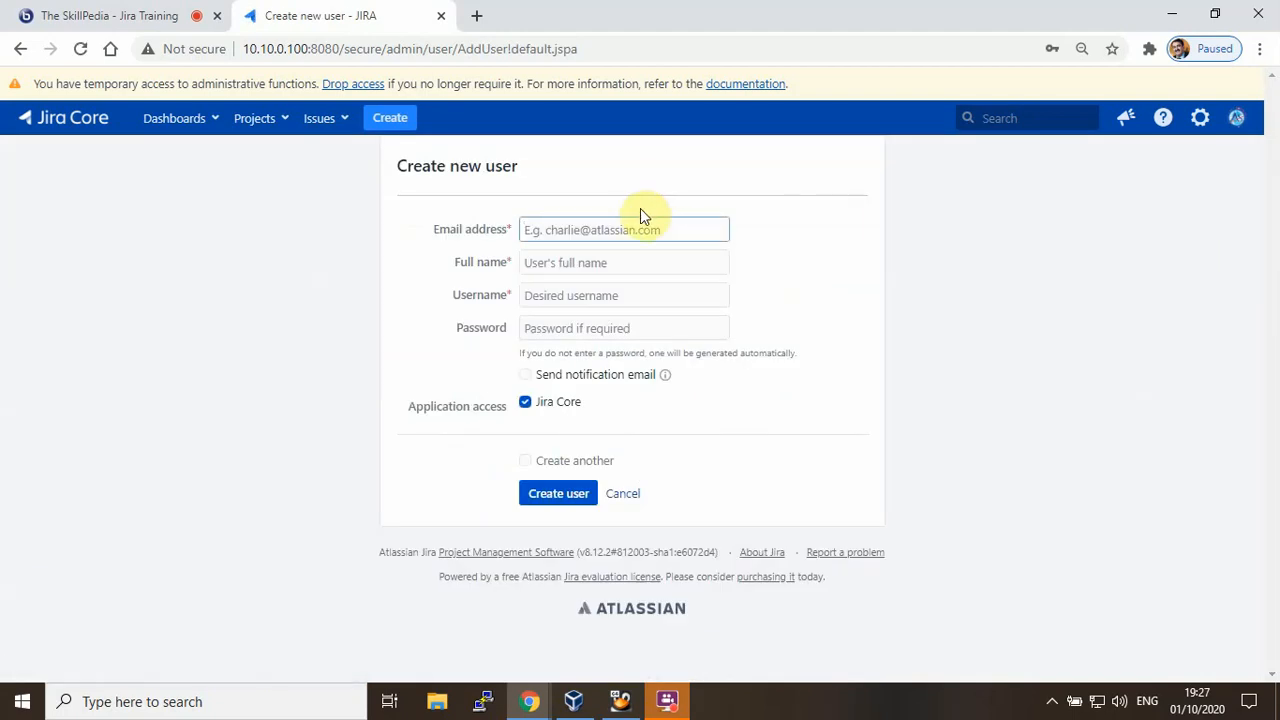
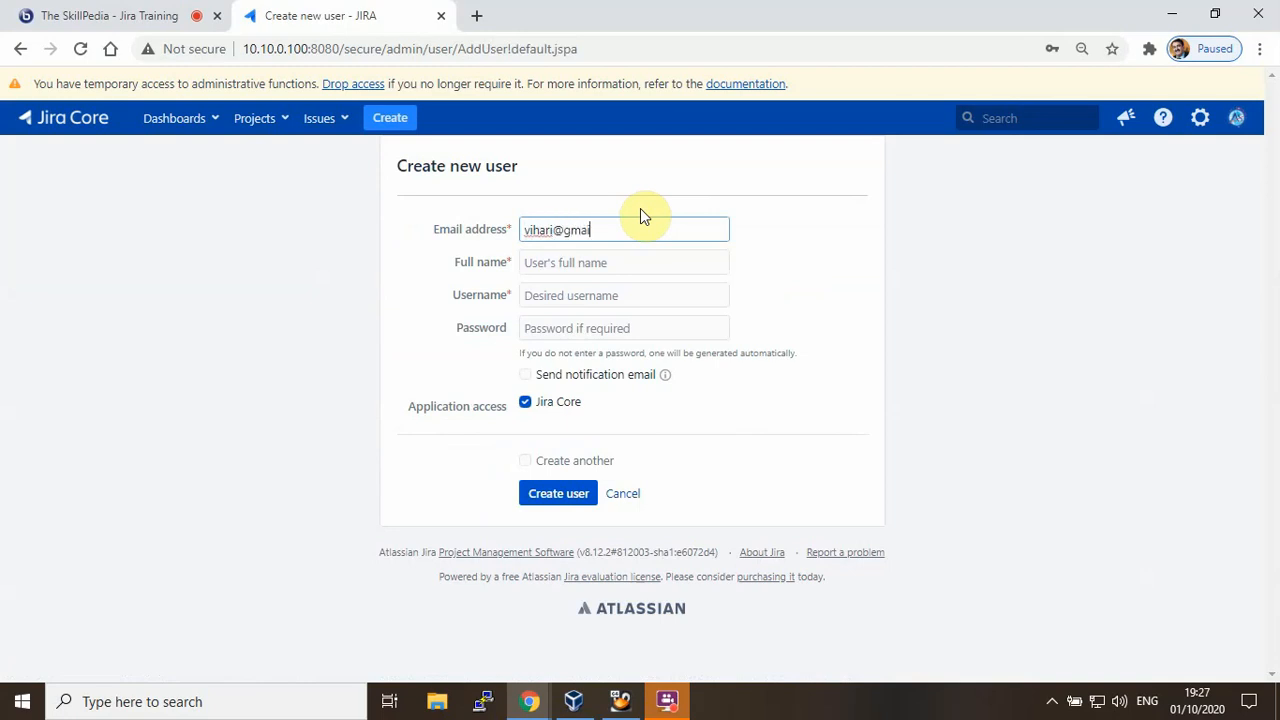
Create a Jira Core user with the person's e-mail, full name, username and password
left_click(582, 262)
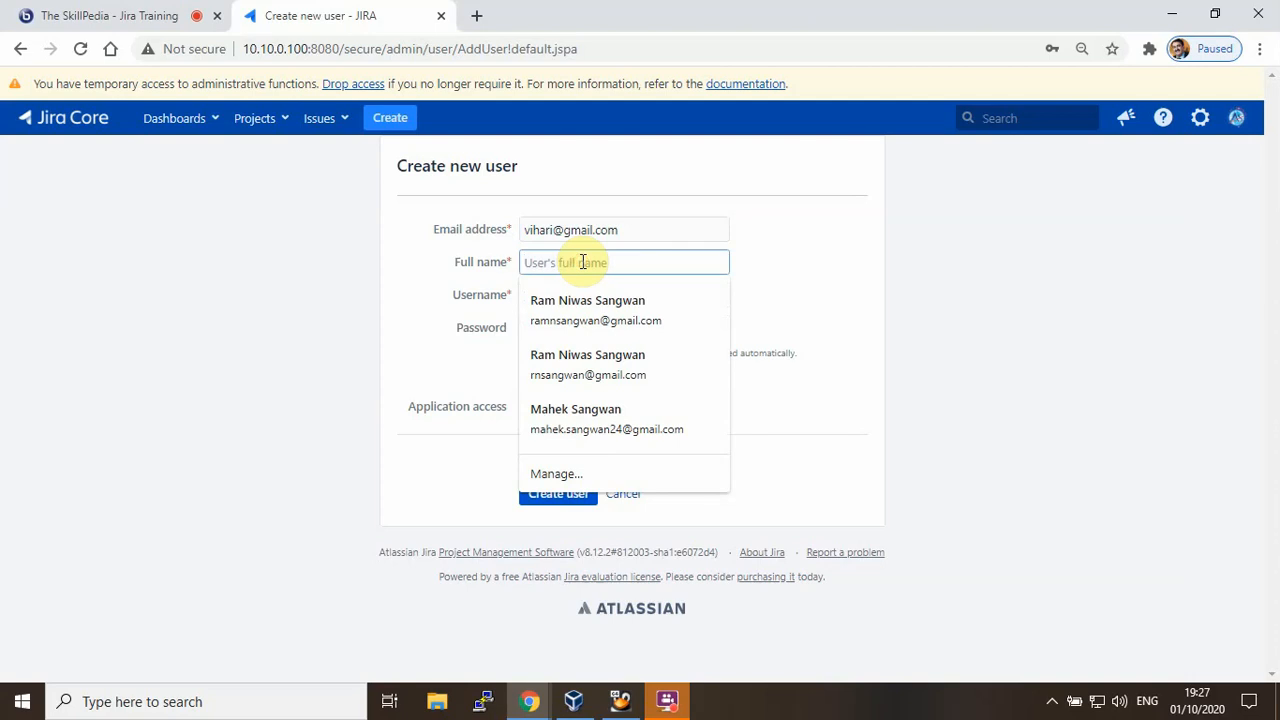
type("Vihari")
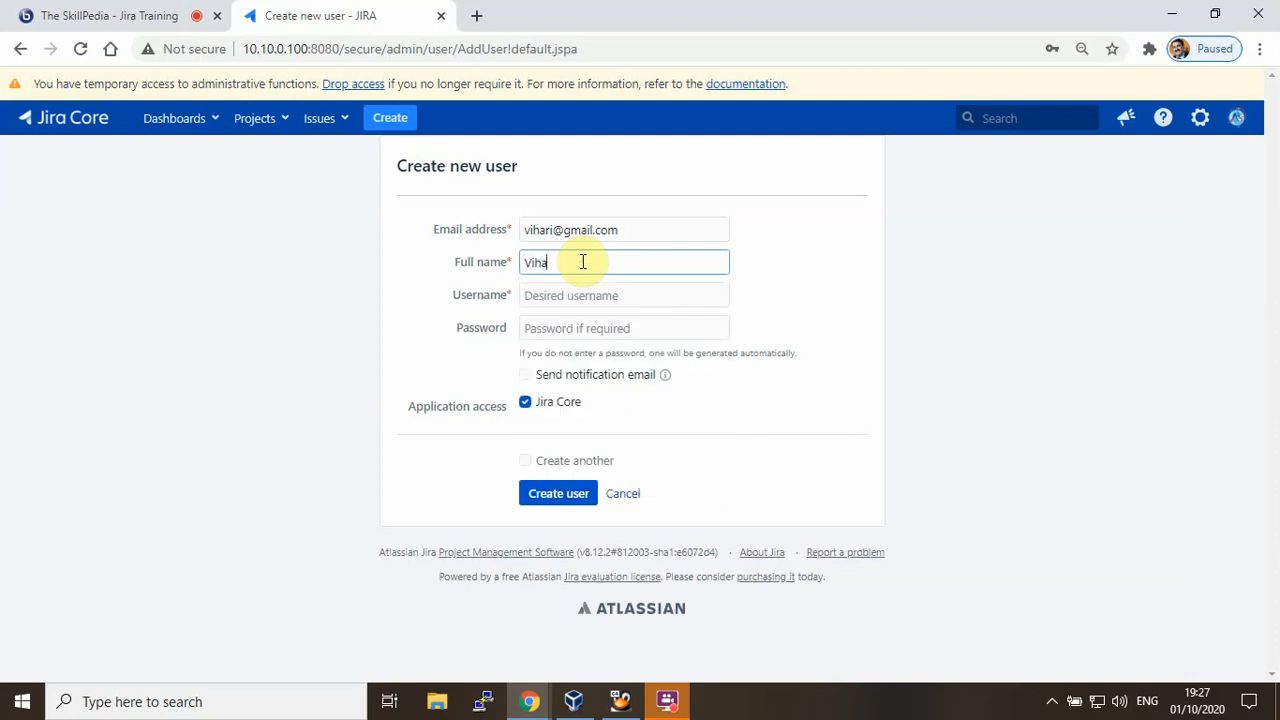
left_click(579, 295)
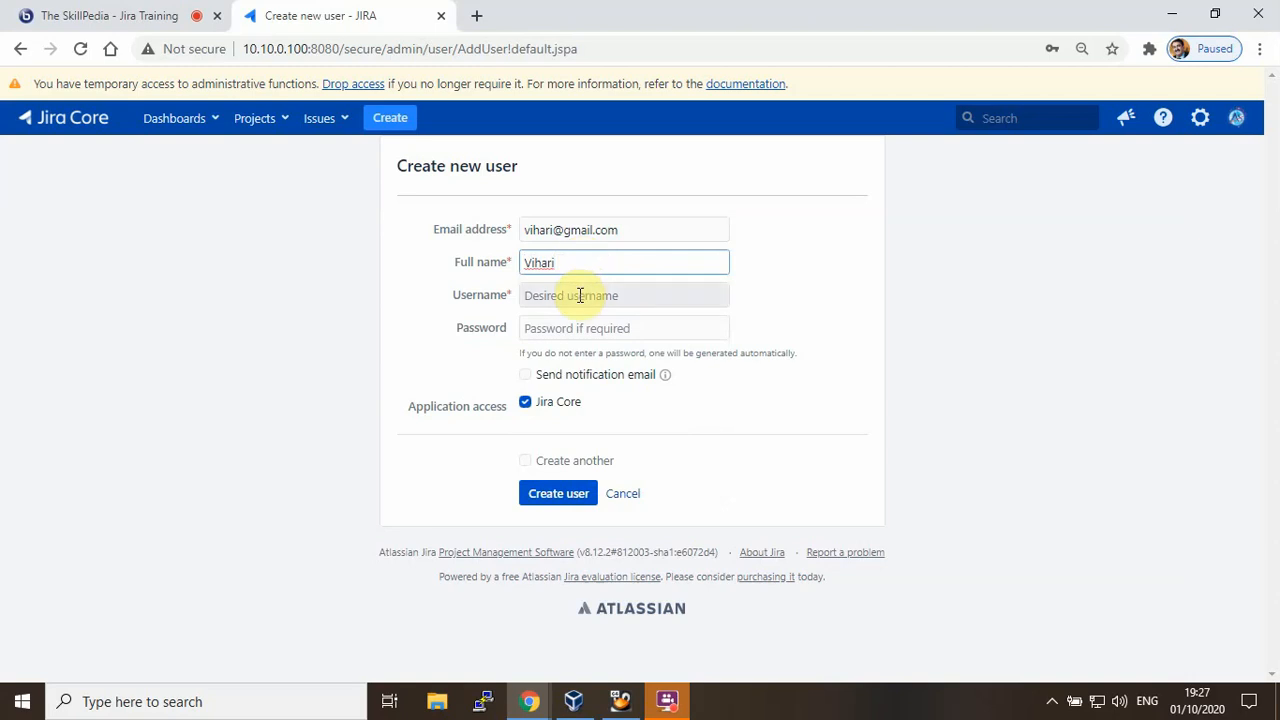
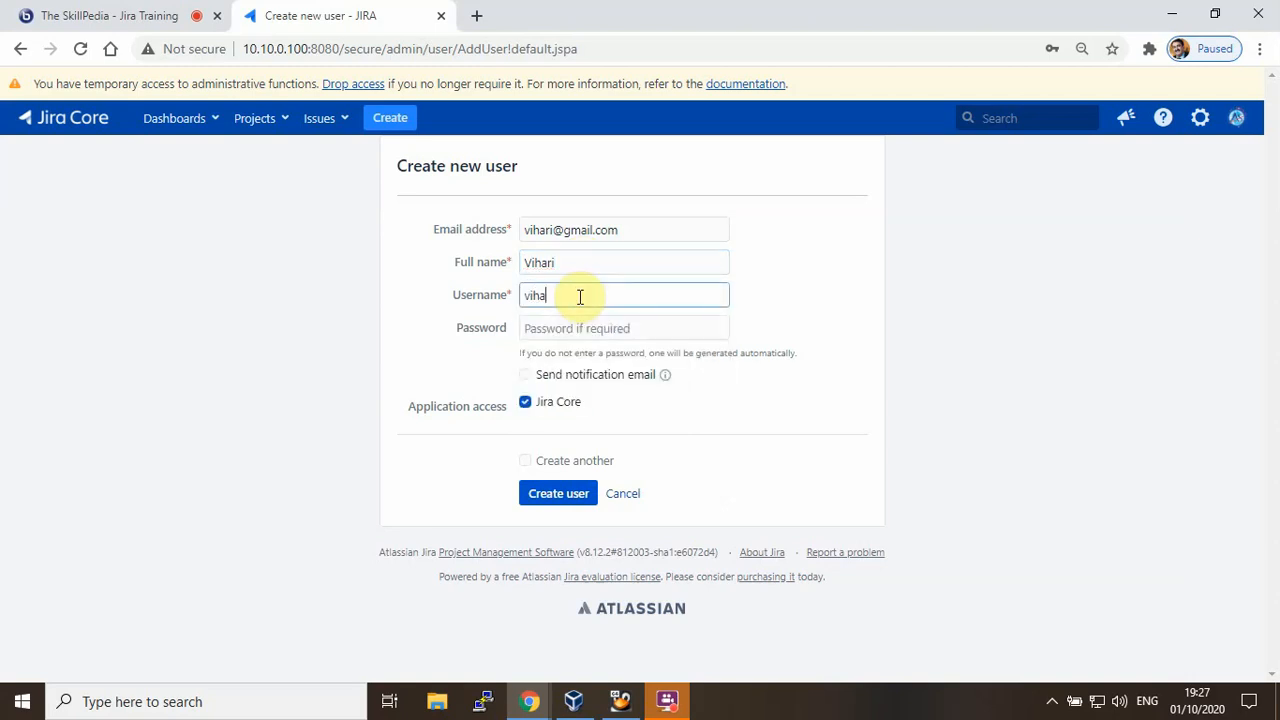
key("Tab")
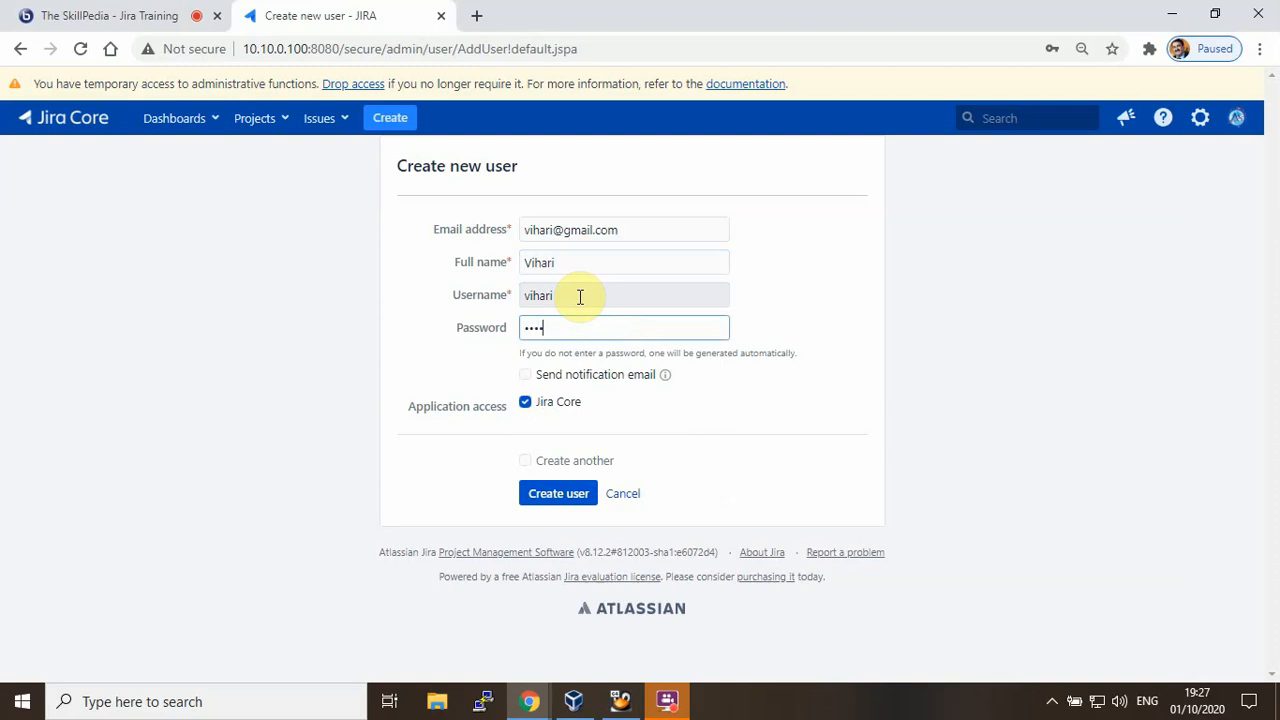
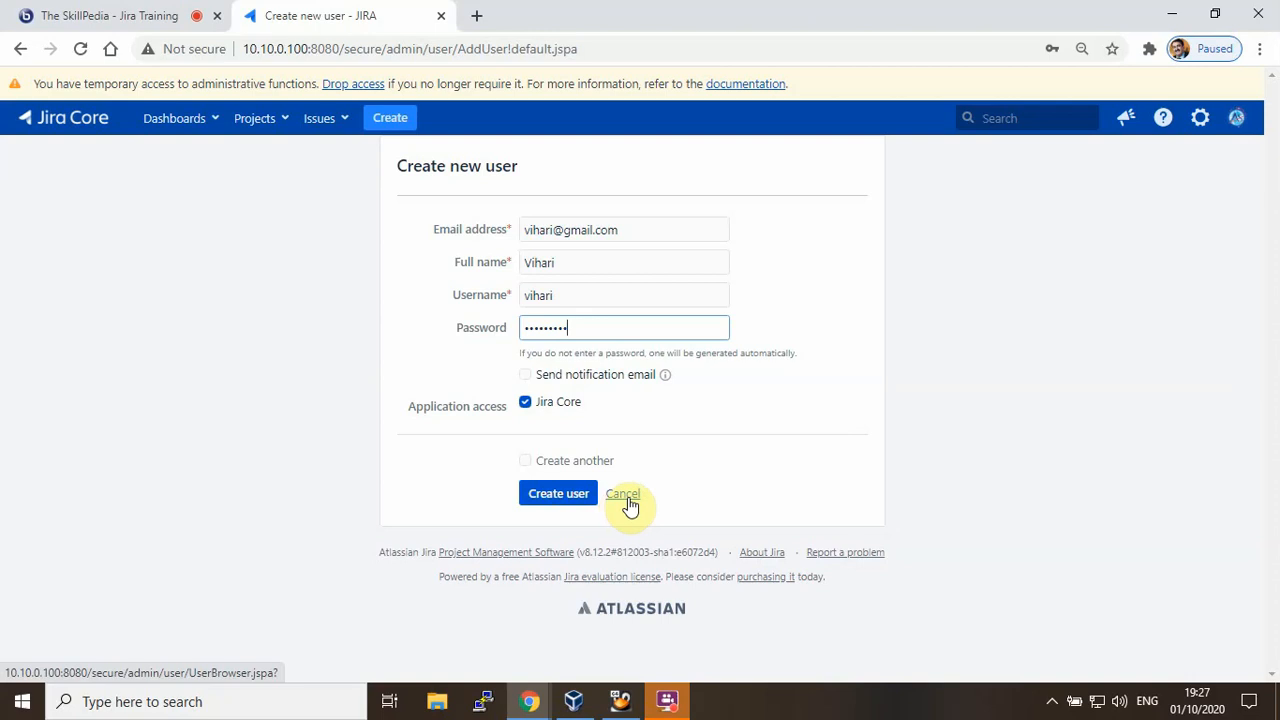
left_click(571, 493)
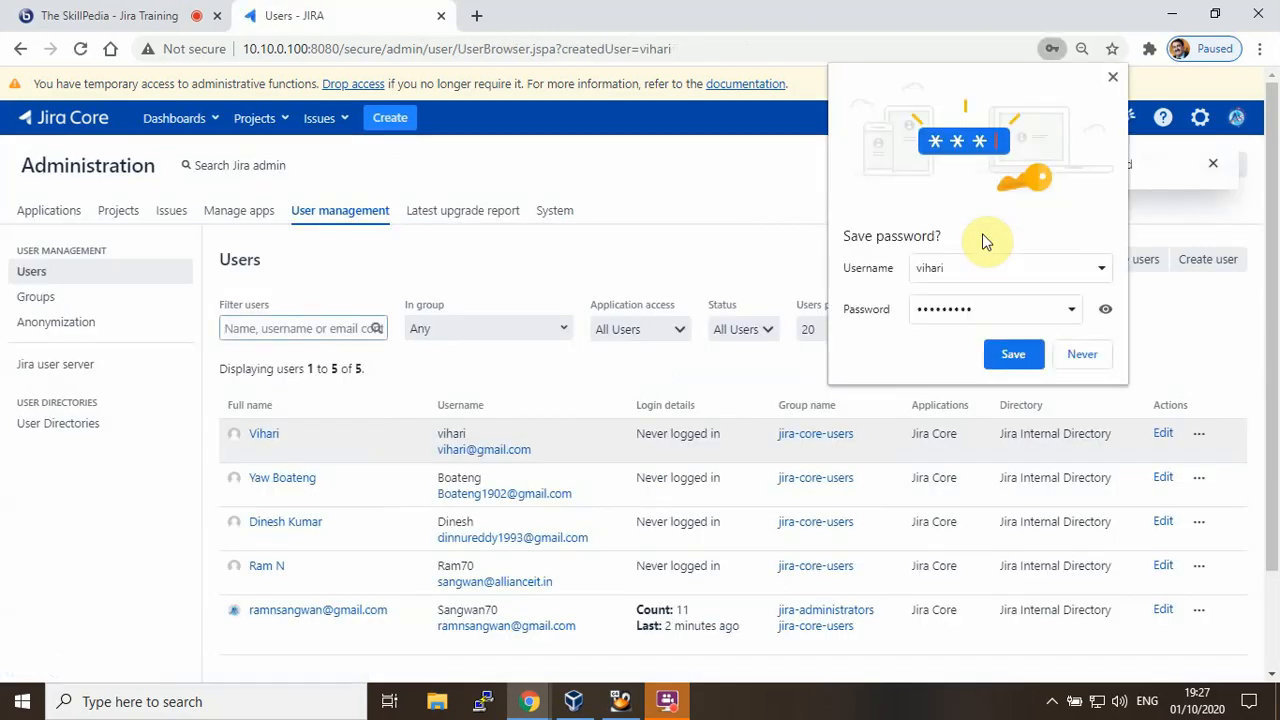
Decline Chrome's password-saving prompt and go to the Groups page
left_click(1082, 354)
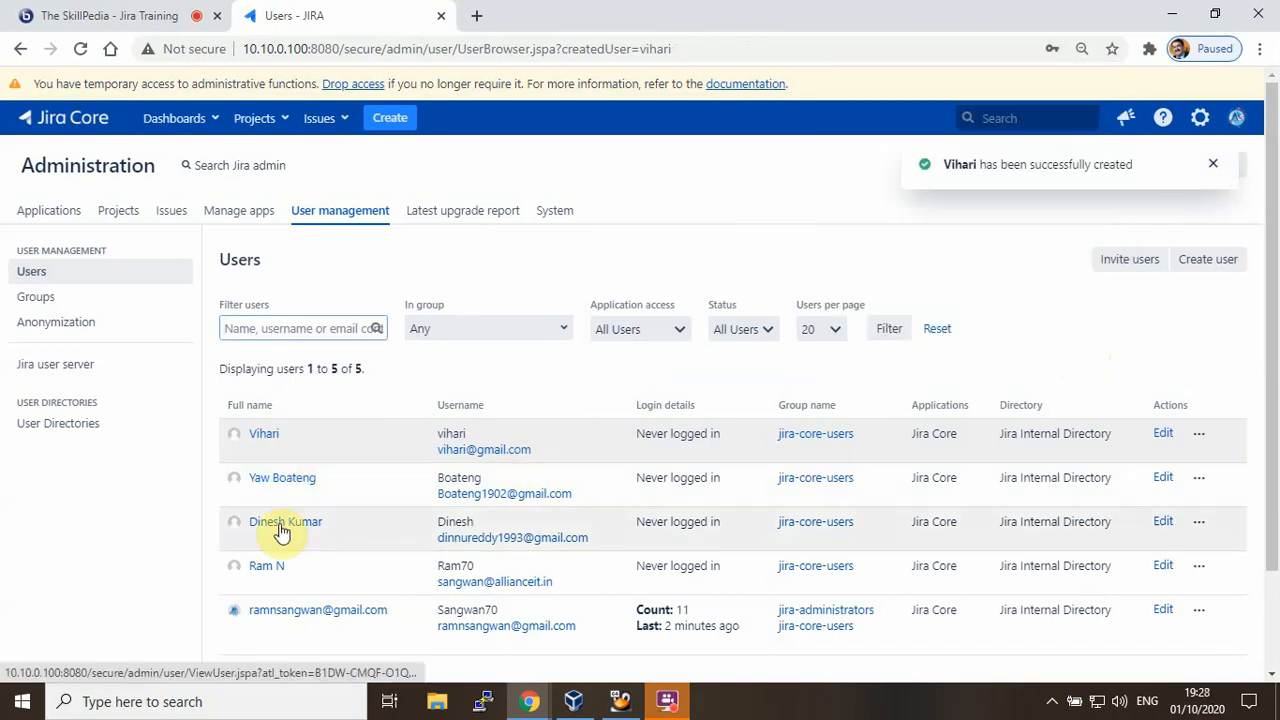
mouse_move(283, 533)
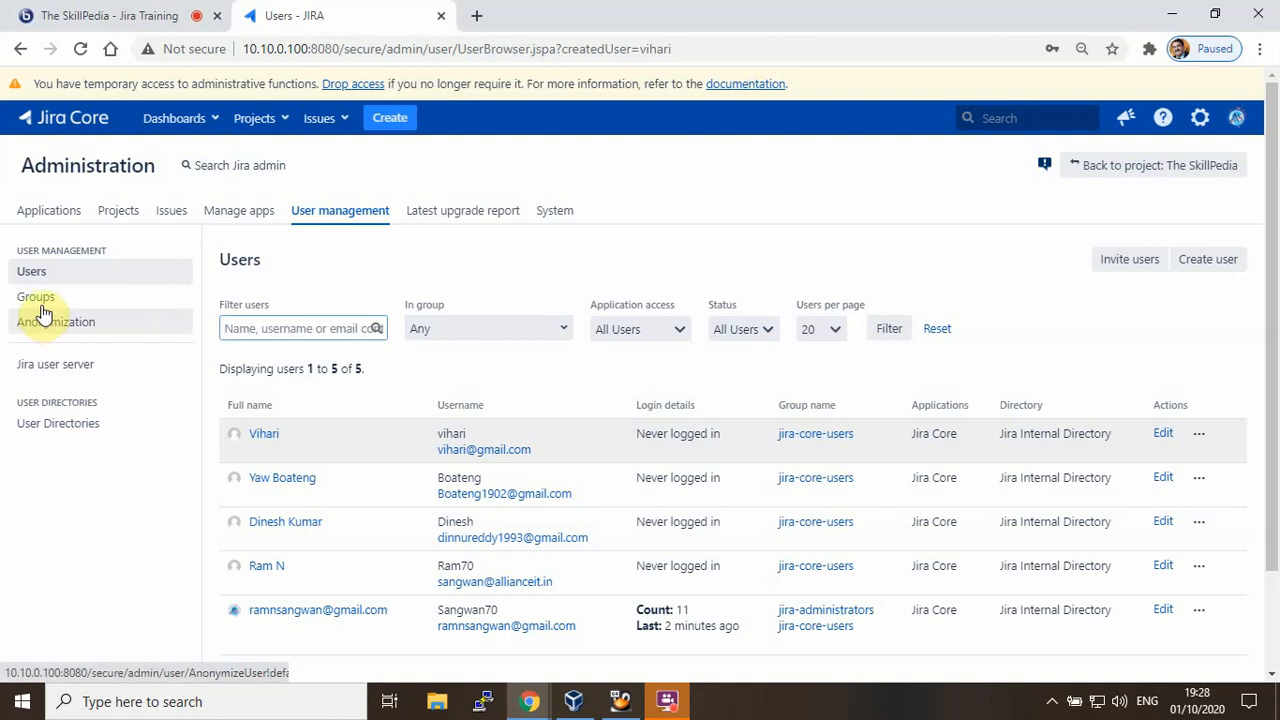
left_click(35, 300)
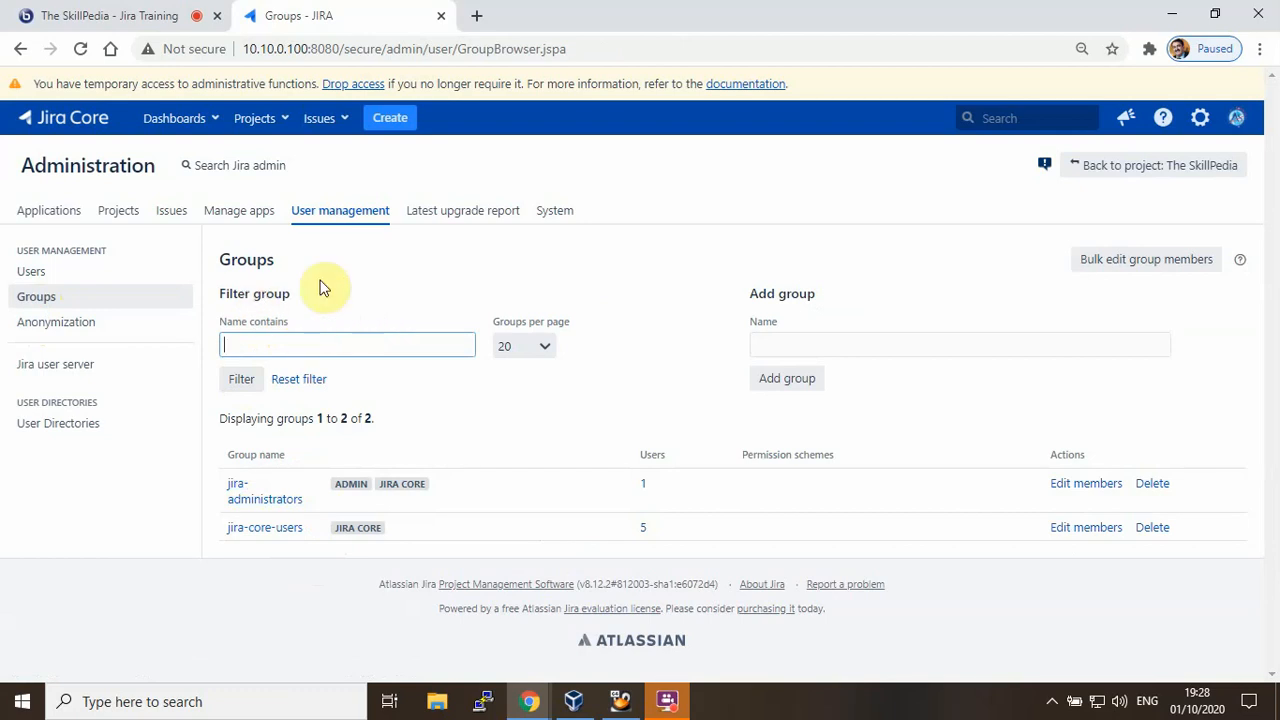
Add a group named 'tsp-team' and open its Bulk edit group members page
left_click(554, 463)
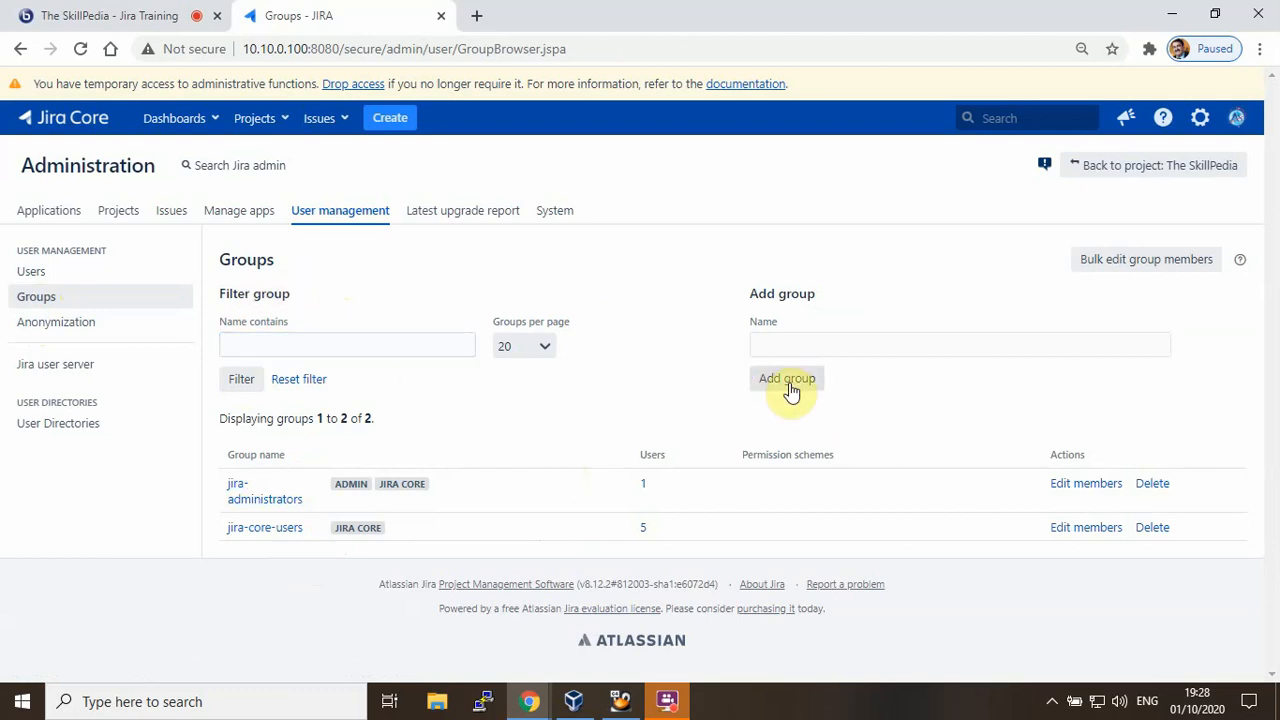
left_click(789, 344)
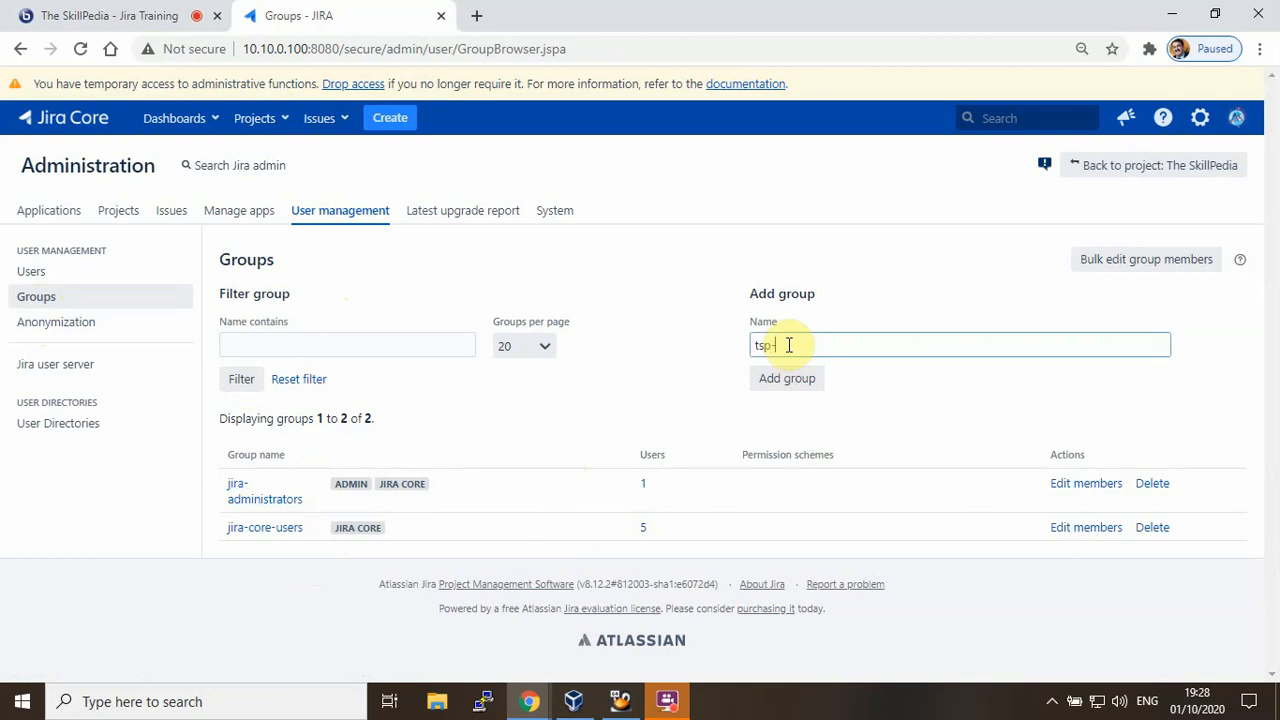
type("tsp-team")
left_click(787, 380)
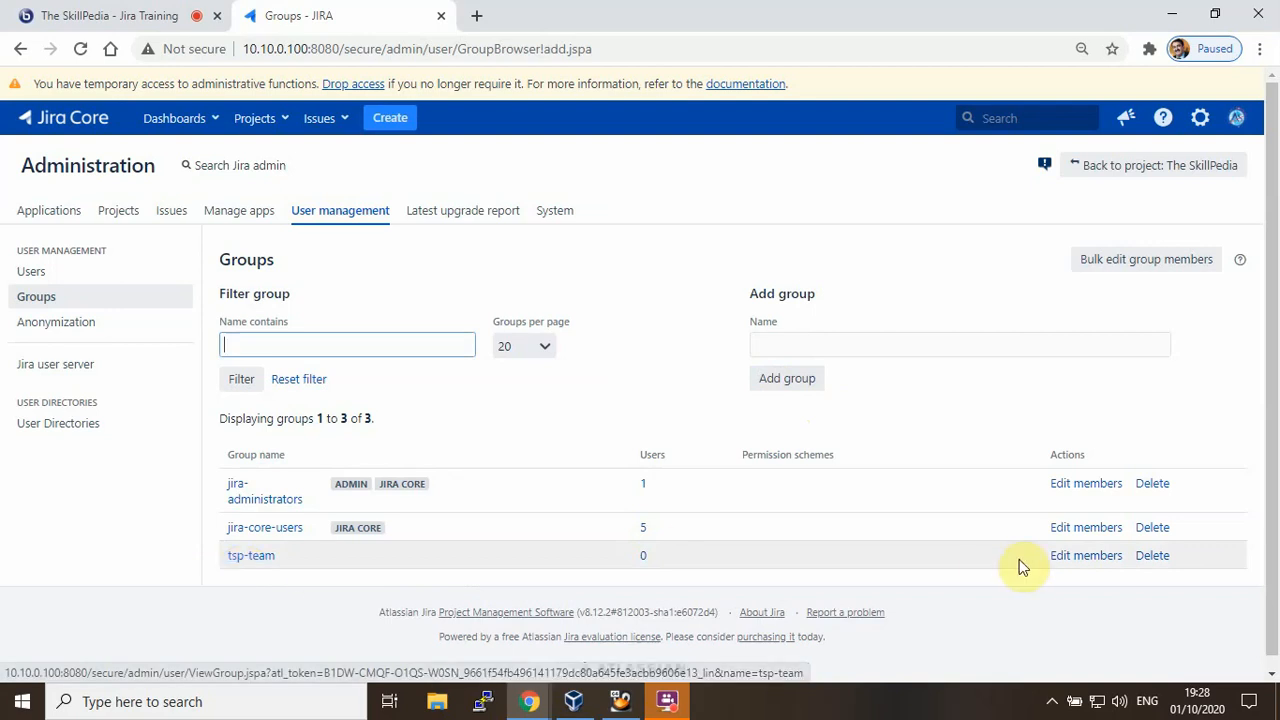
left_click(1090, 556)
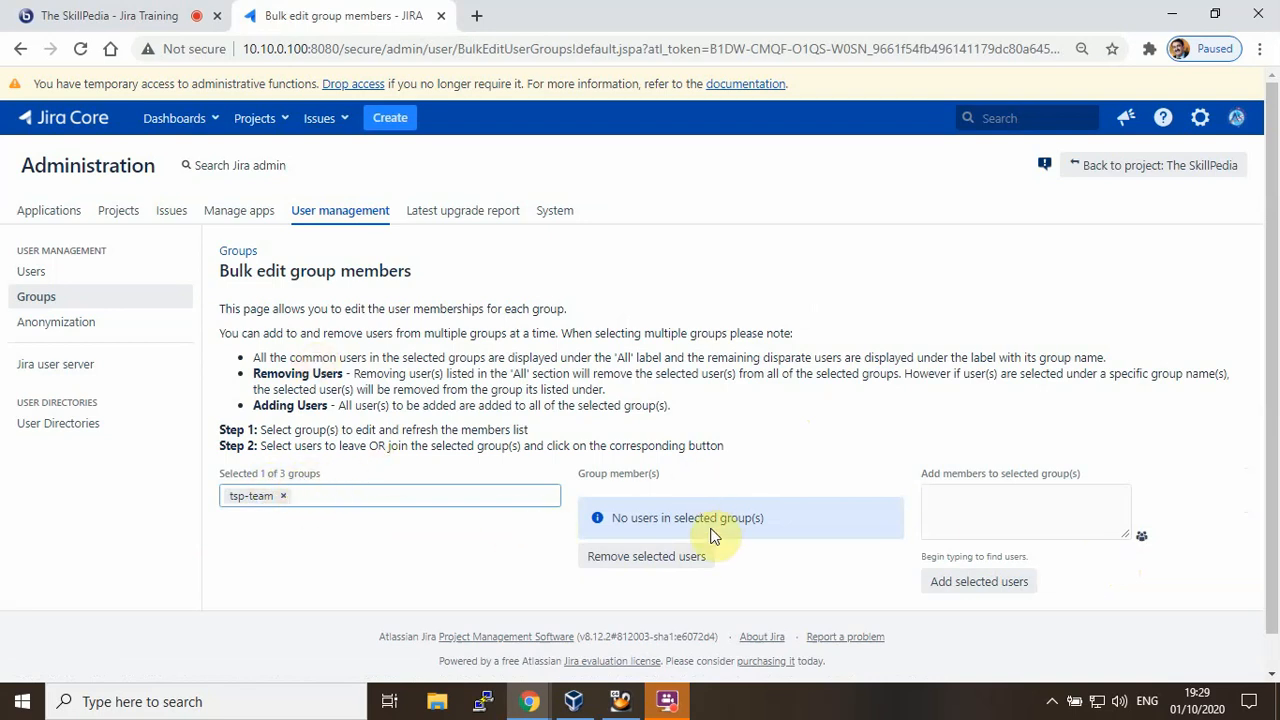
Enter a partial username in the add-members field and open the User Picker
left_click(976, 505)
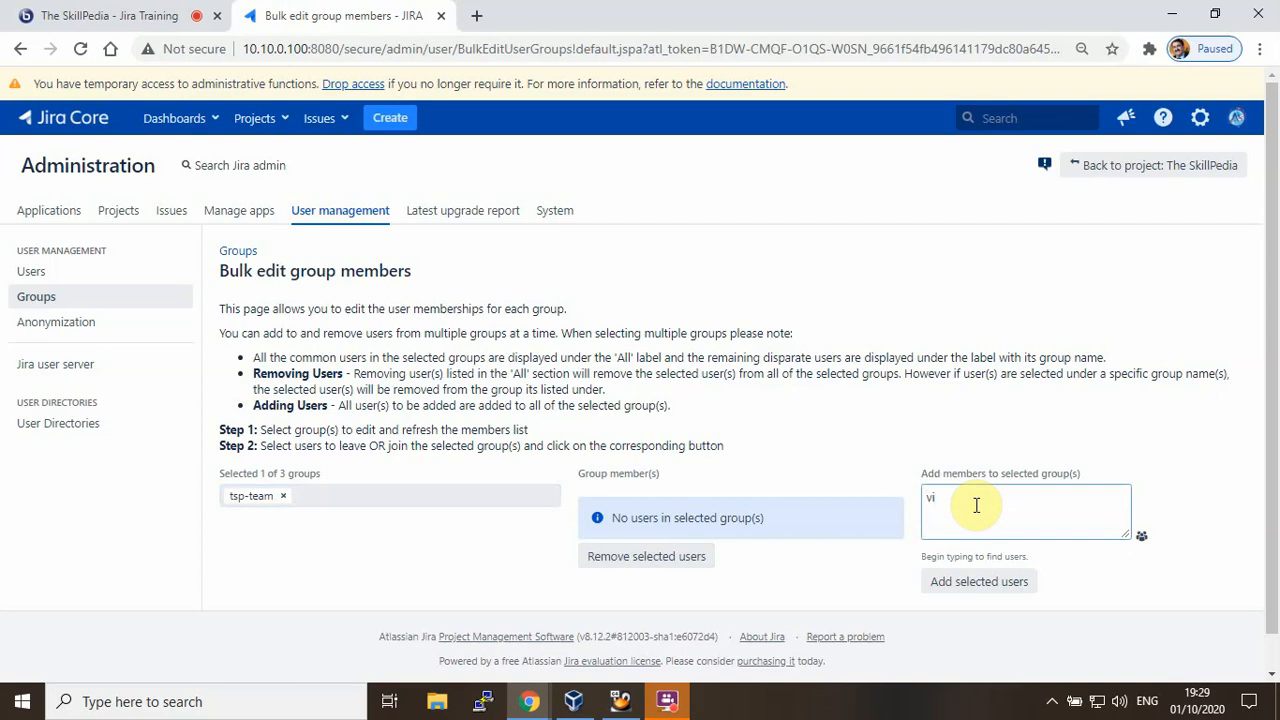
type("vihari")
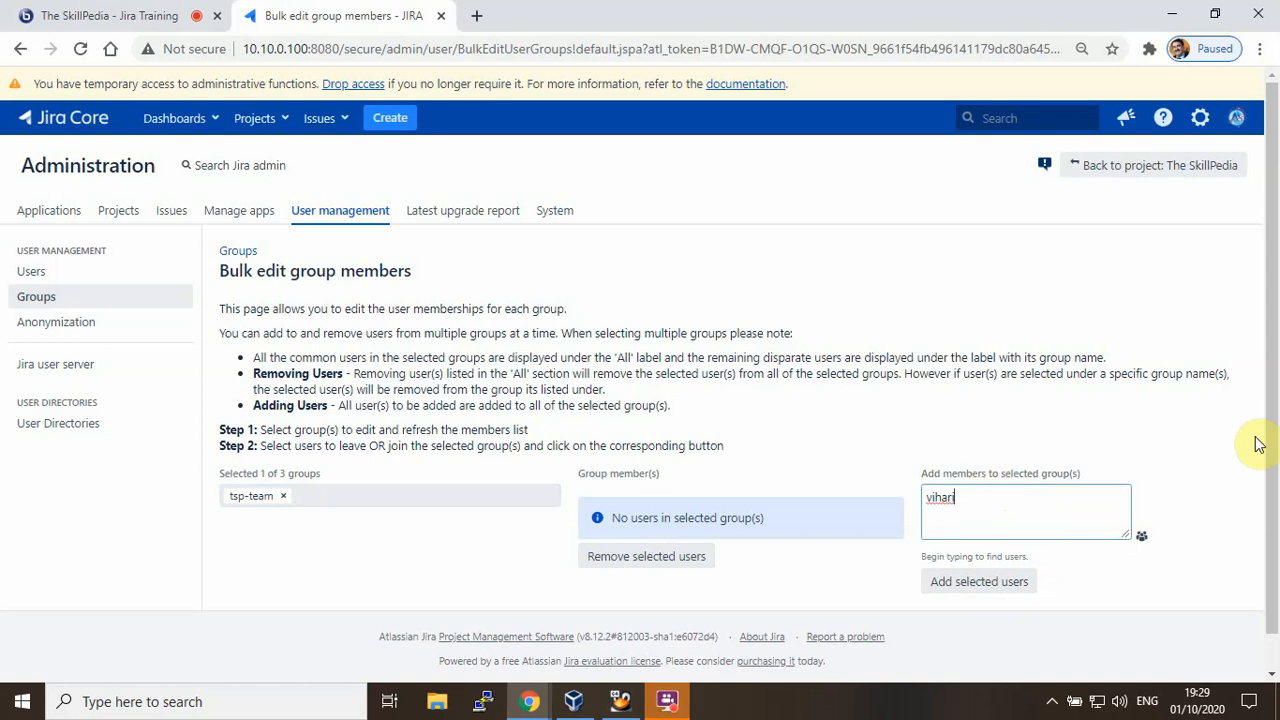
scroll(1268, 526, "down", 1)
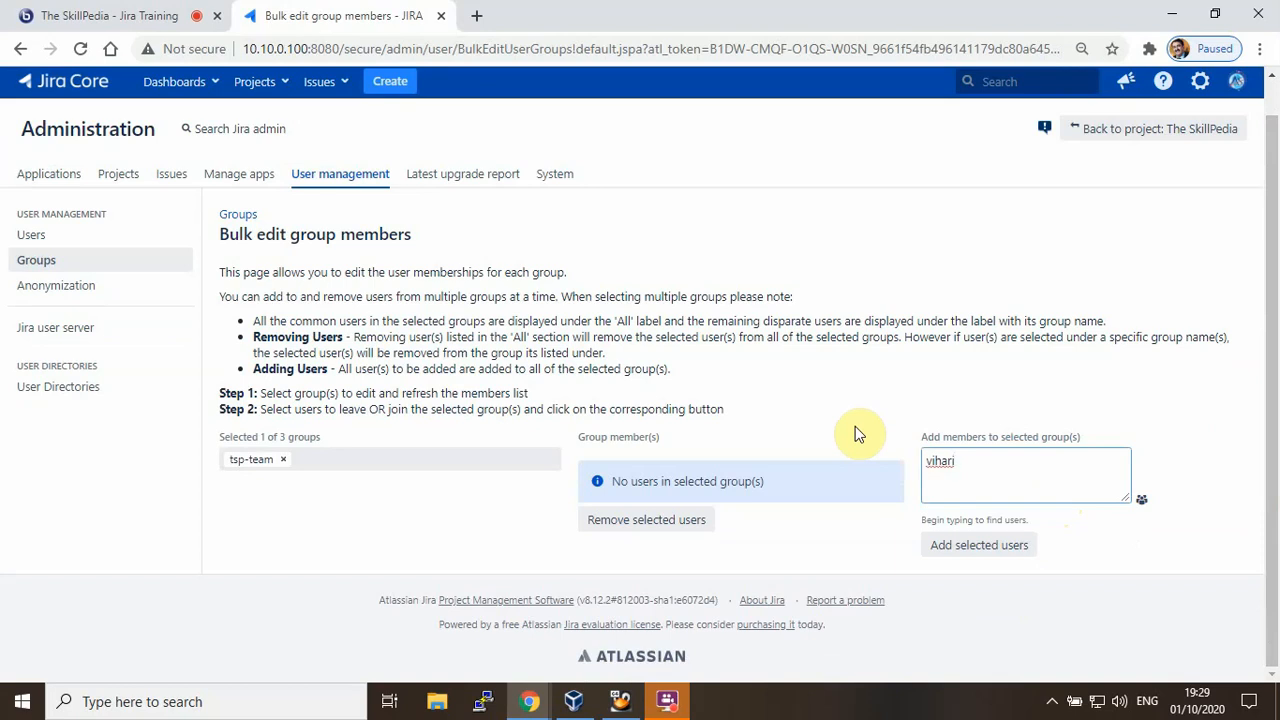
left_click(1140, 504)
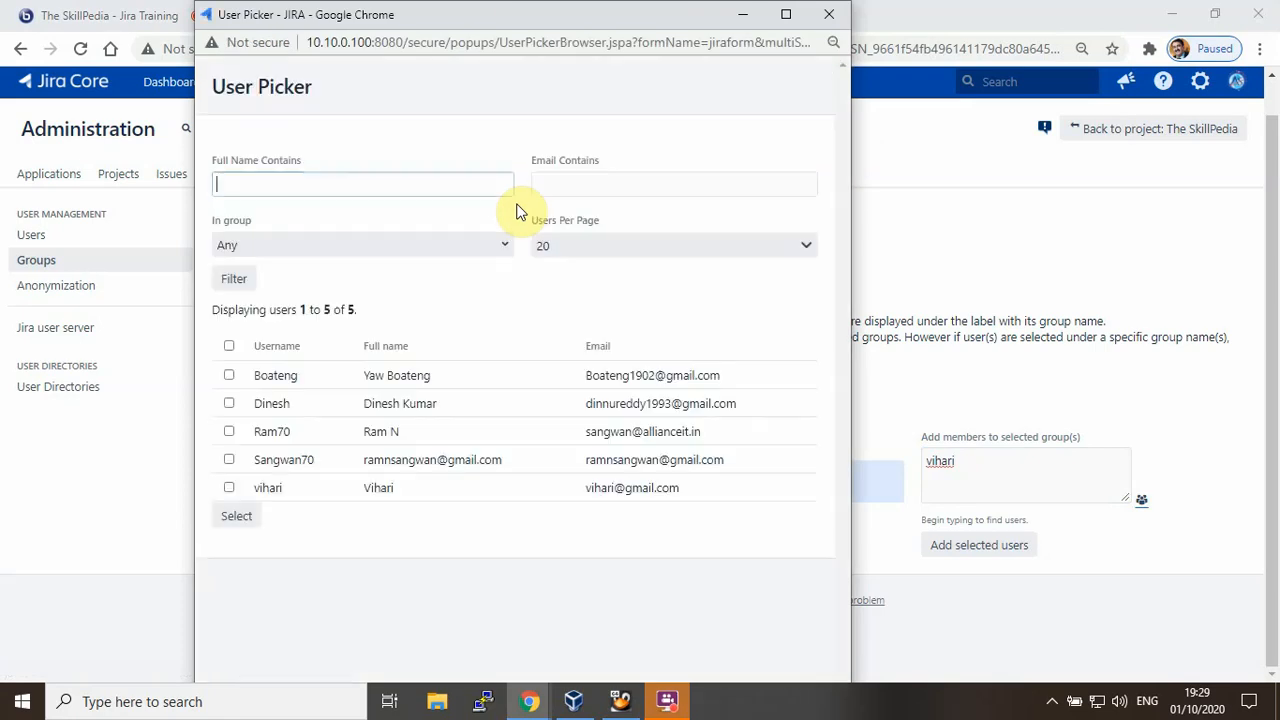
Pick three users in the User Picker and add them to tsp-team
left_click(230, 399)
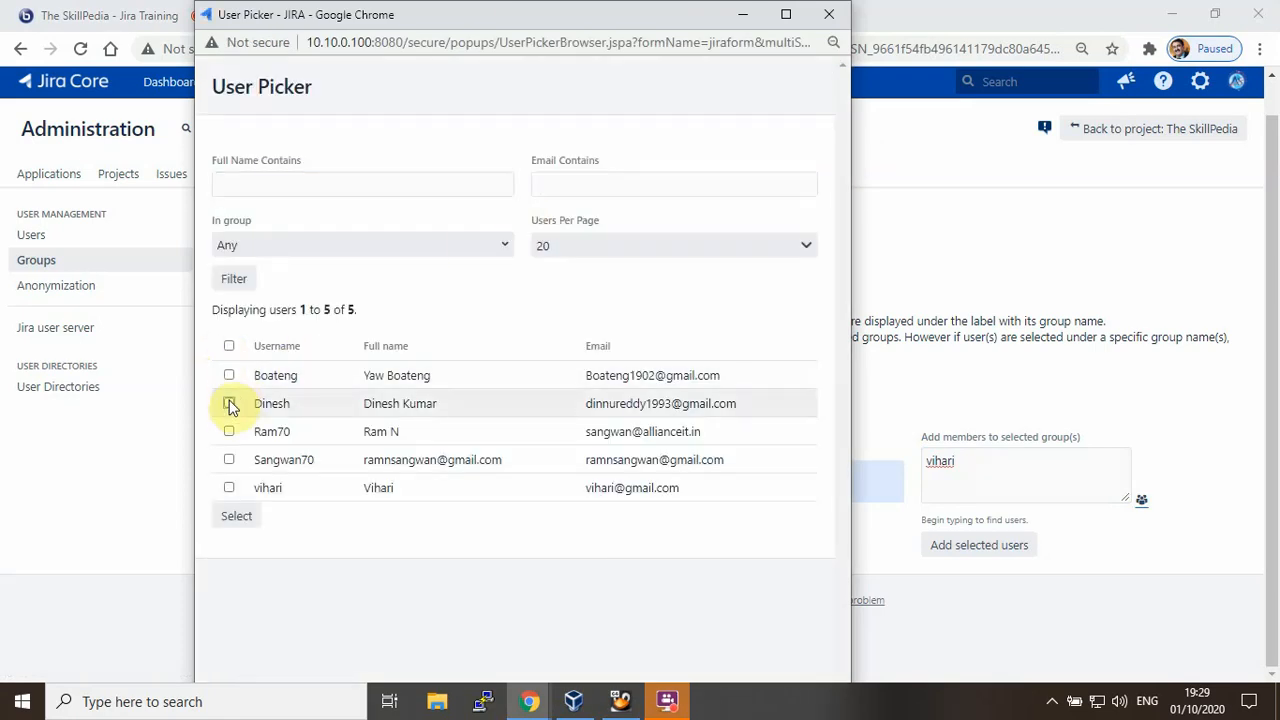
left_click(229, 401)
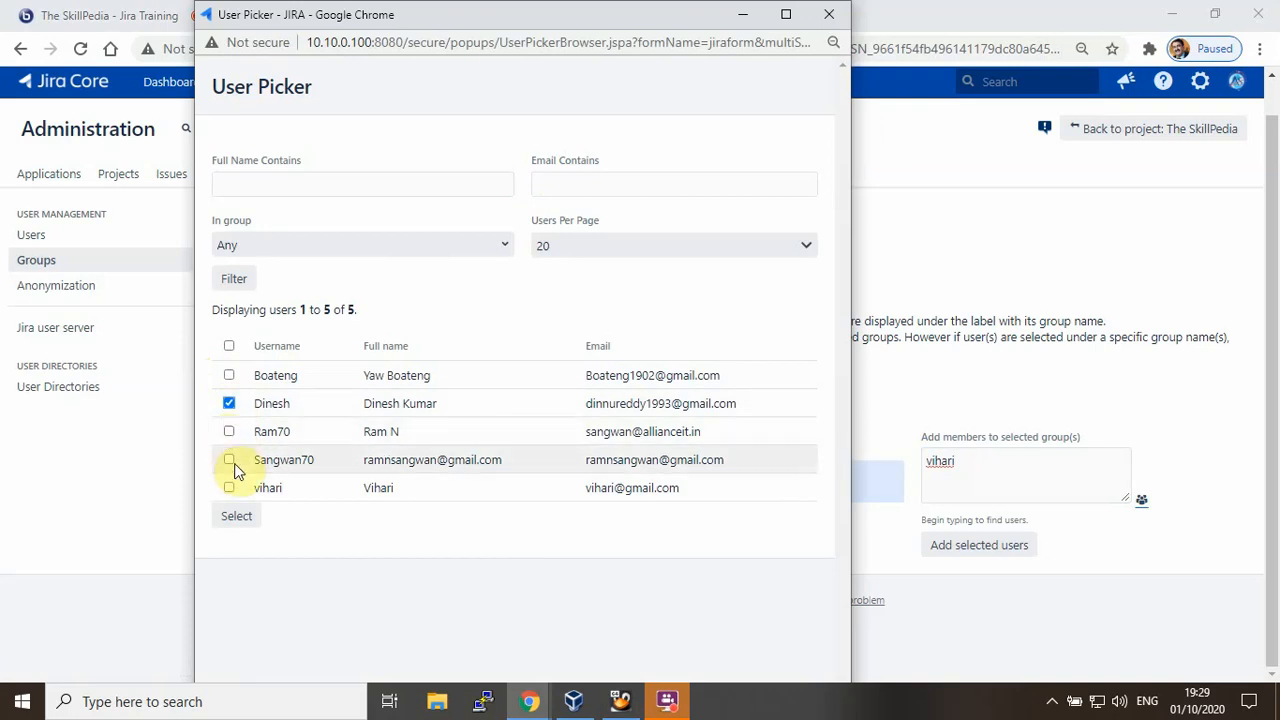
left_click(227, 490)
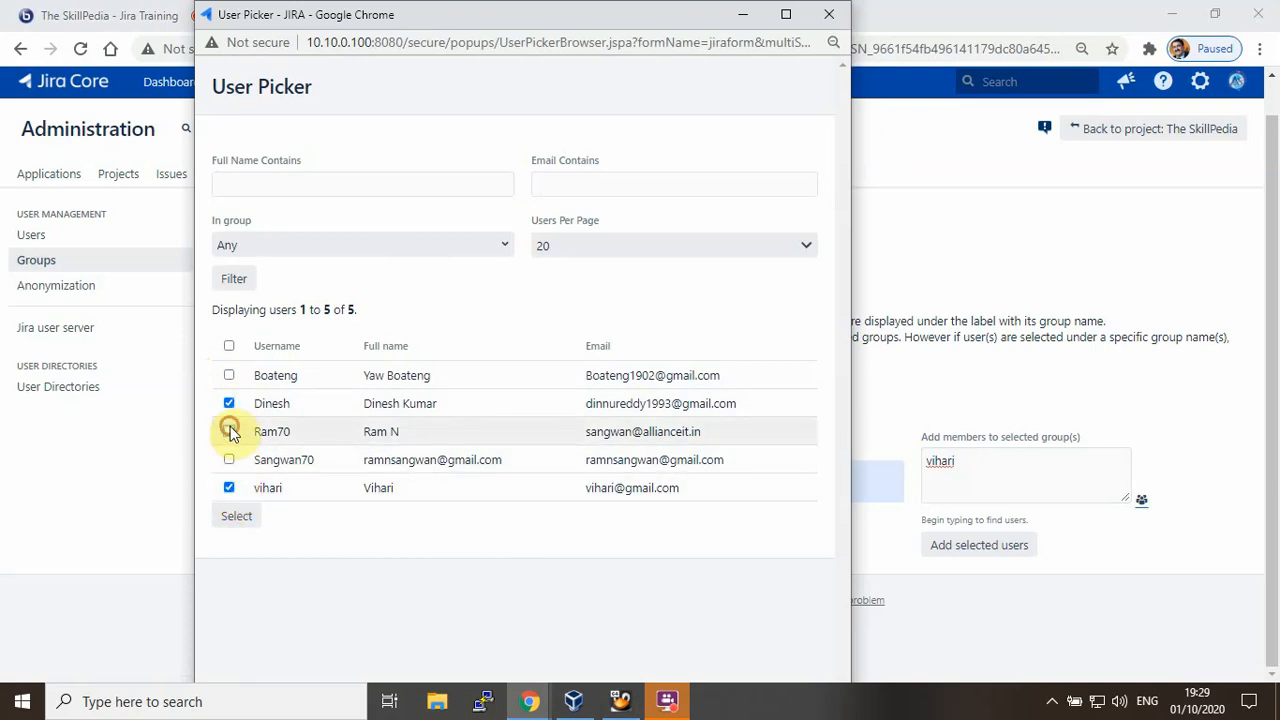
left_click(229, 431)
left_click(238, 522)
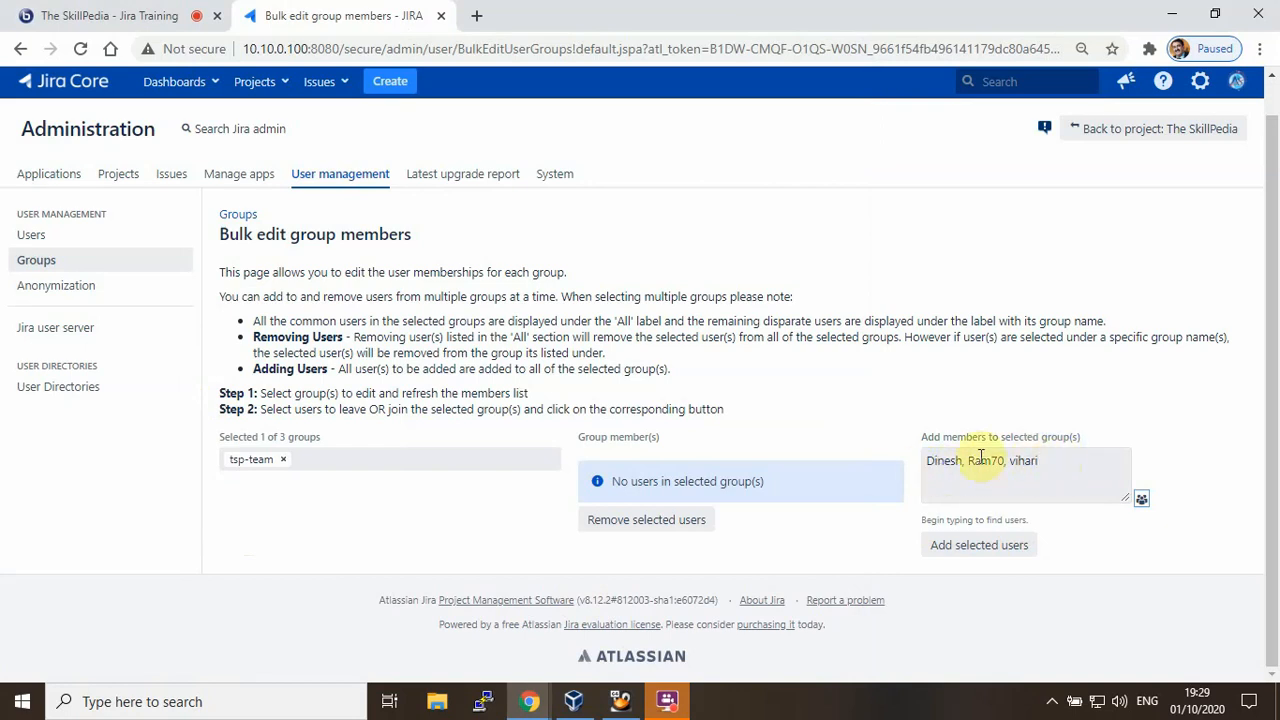
left_click(995, 550)
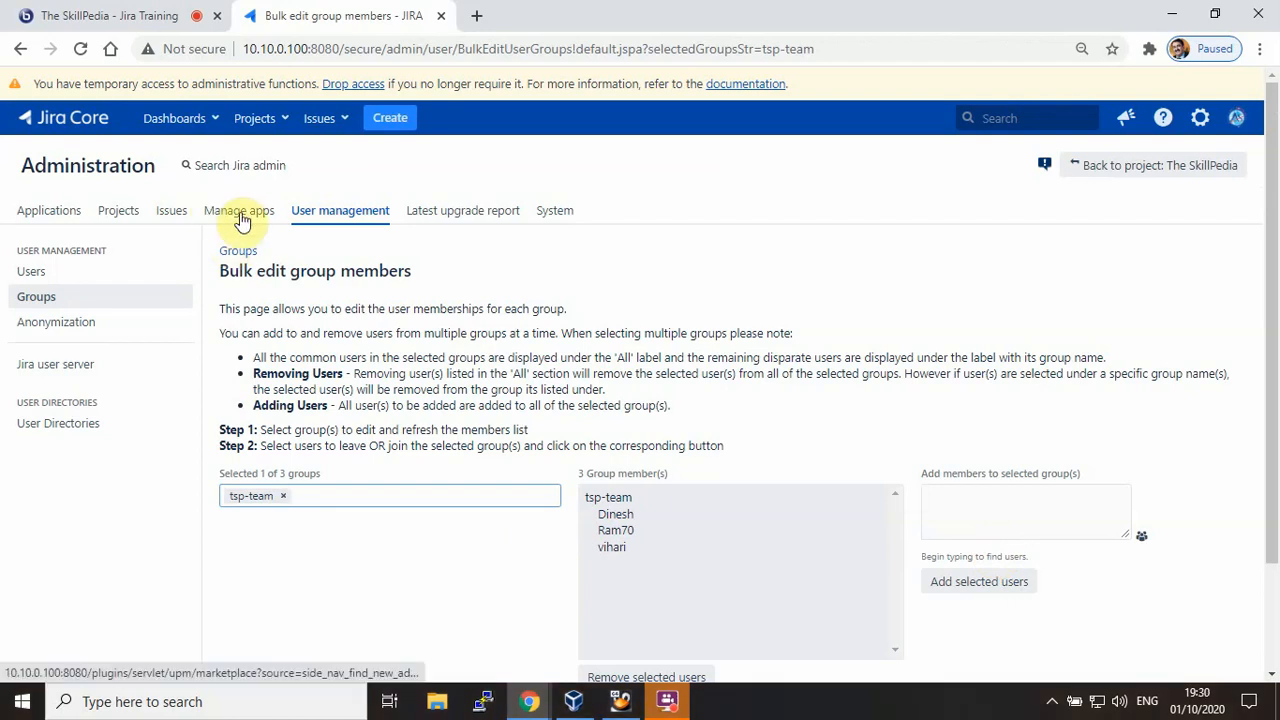
left_click(318, 212)
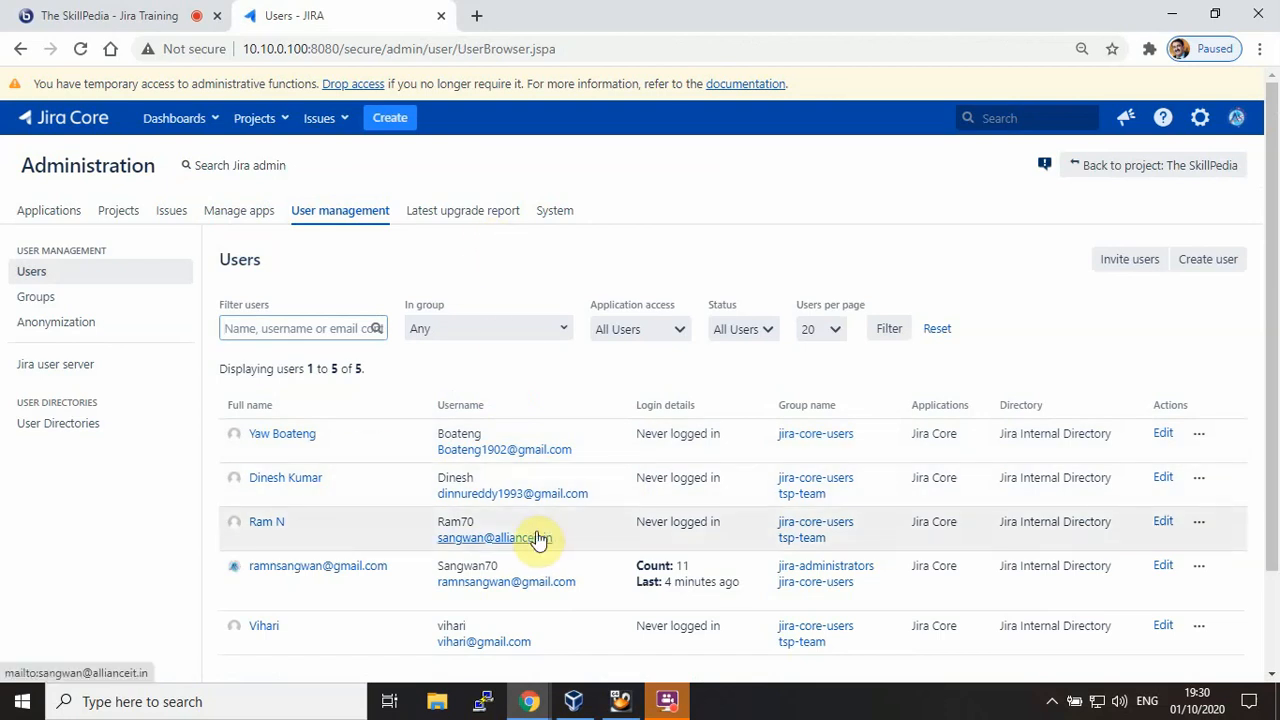
Open a tsp-team member's Edit Project Roles page, which lists no project role associations
left_click(290, 481)
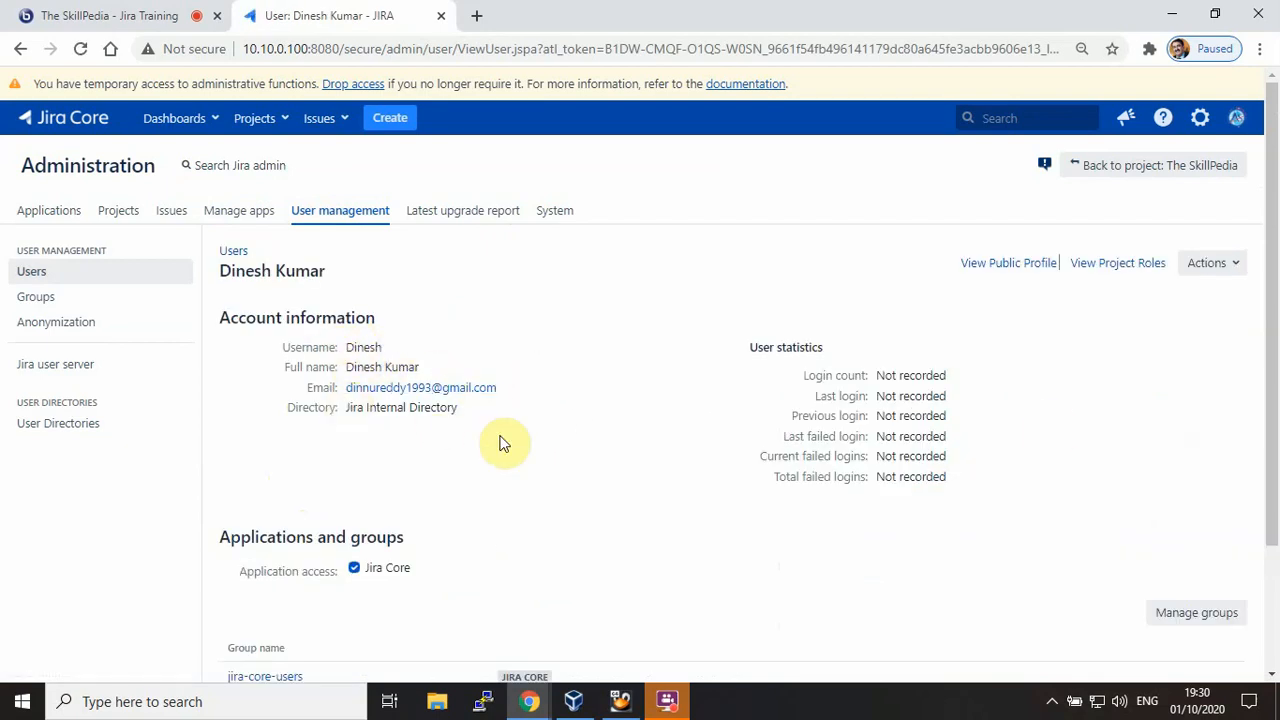
left_click_drag(1275, 278, 1271, 428)
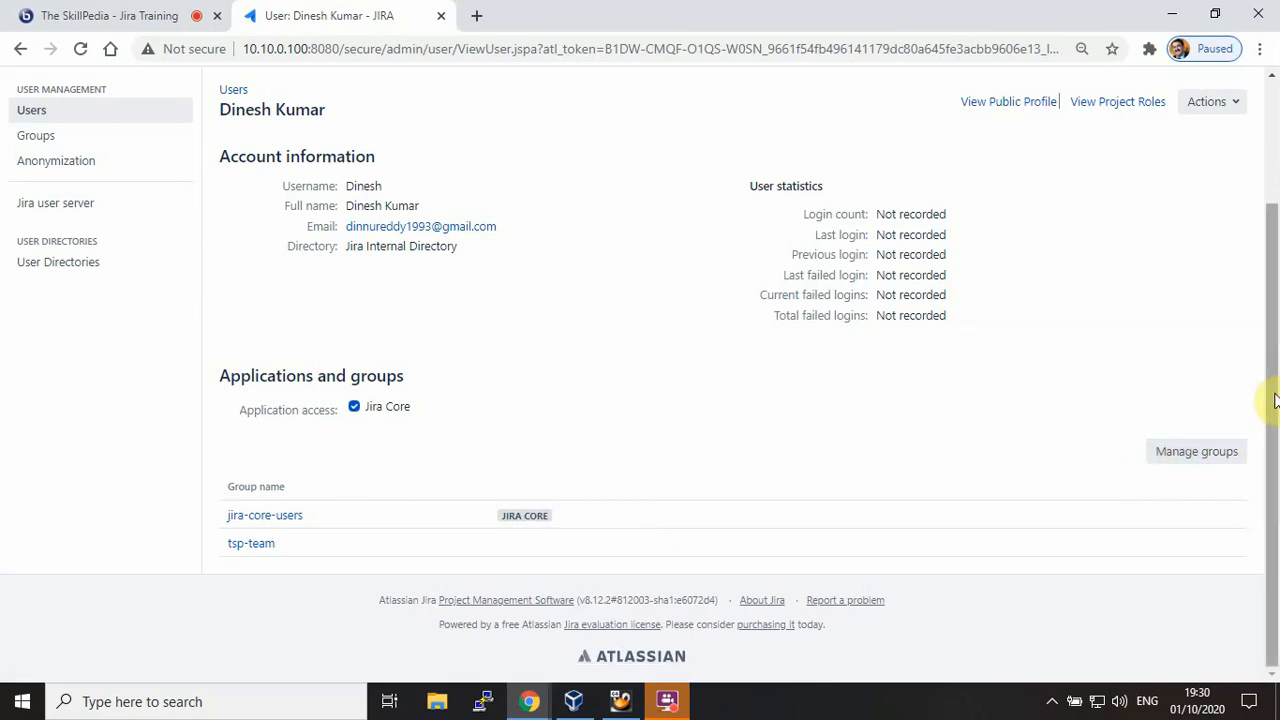
left_click_drag(1274, 400, 1273, 262)
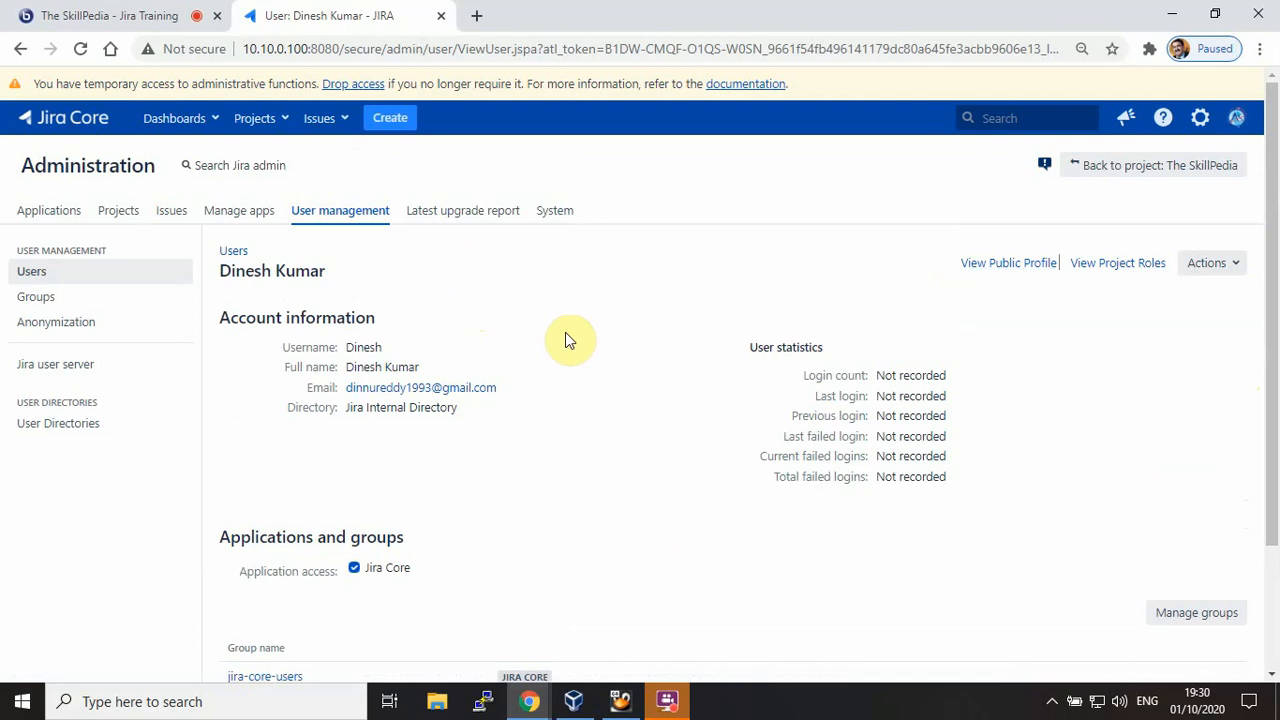
left_click(1120, 266)
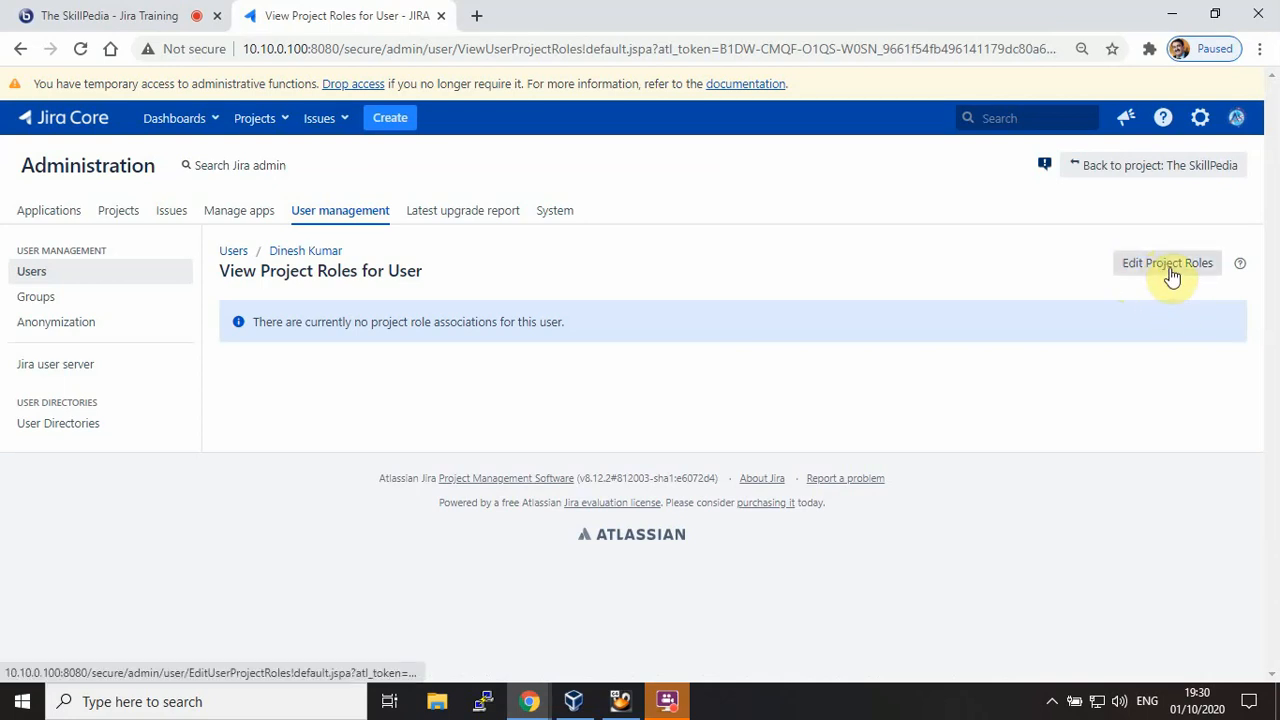
left_click(1168, 264)
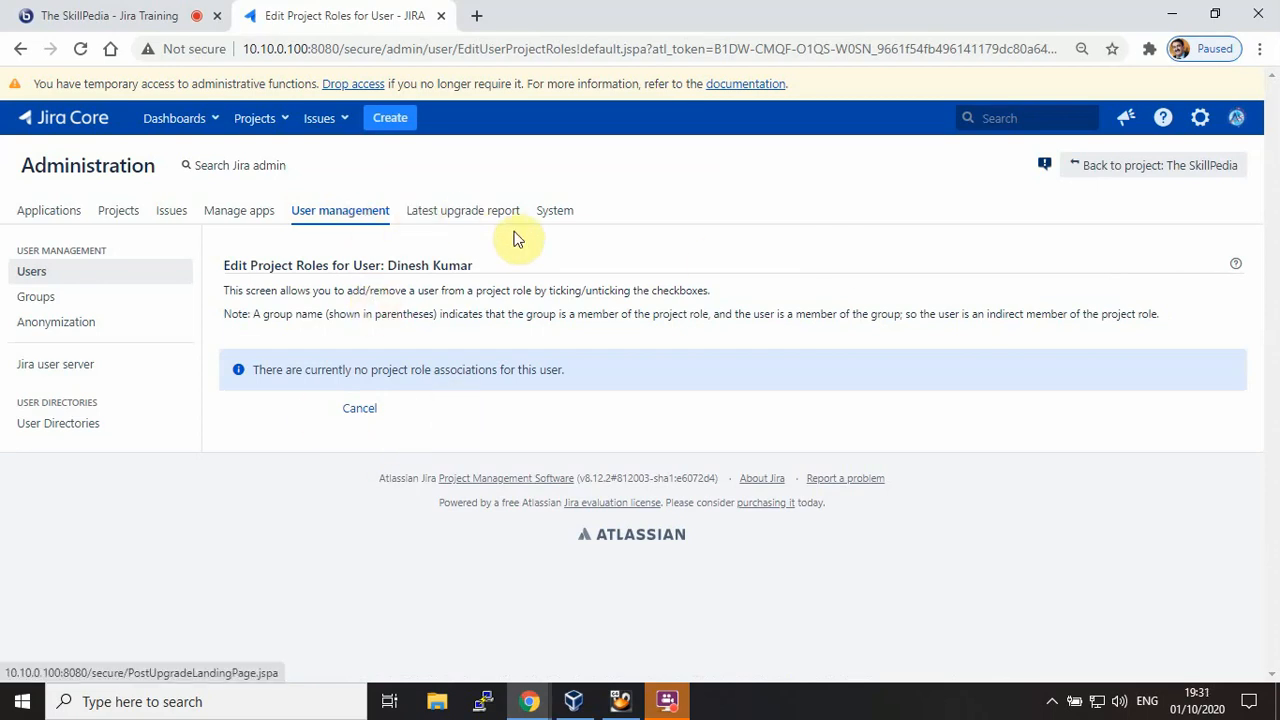
Go to the System settings and open the Project roles list
left_click(550, 216)
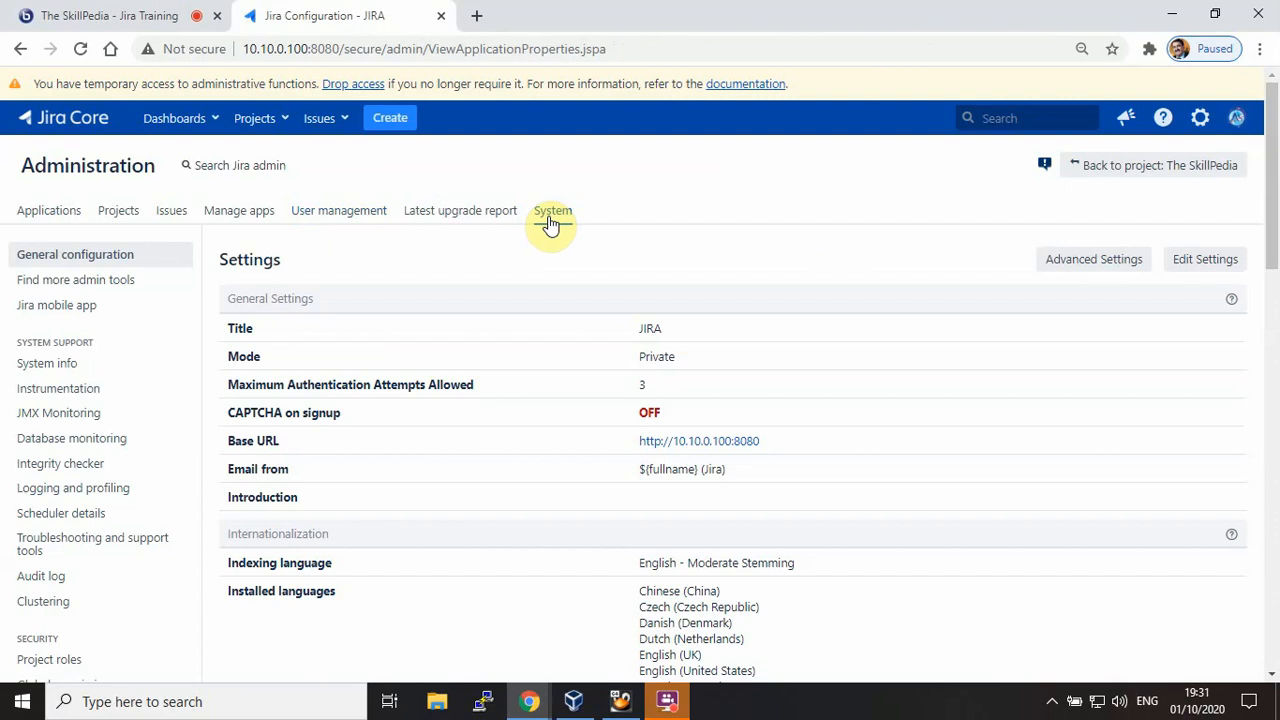
left_click_drag(1272, 200, 1268, 297)
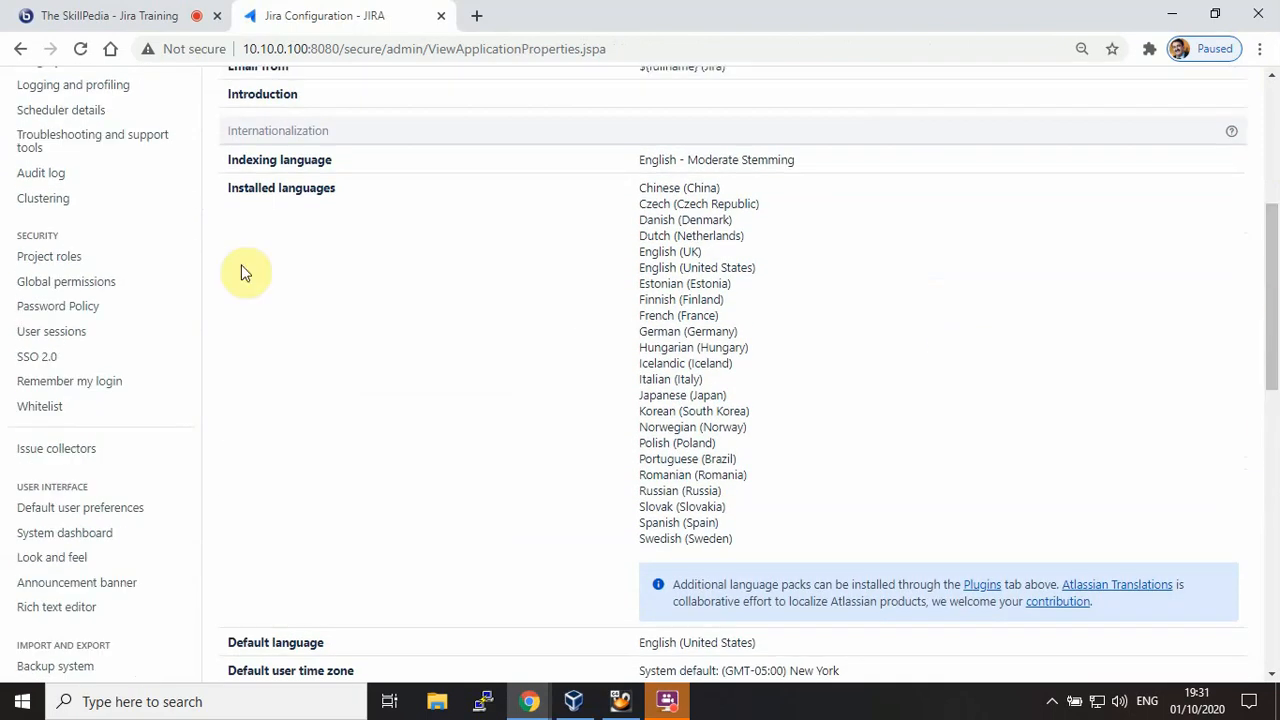
left_click(55, 260)
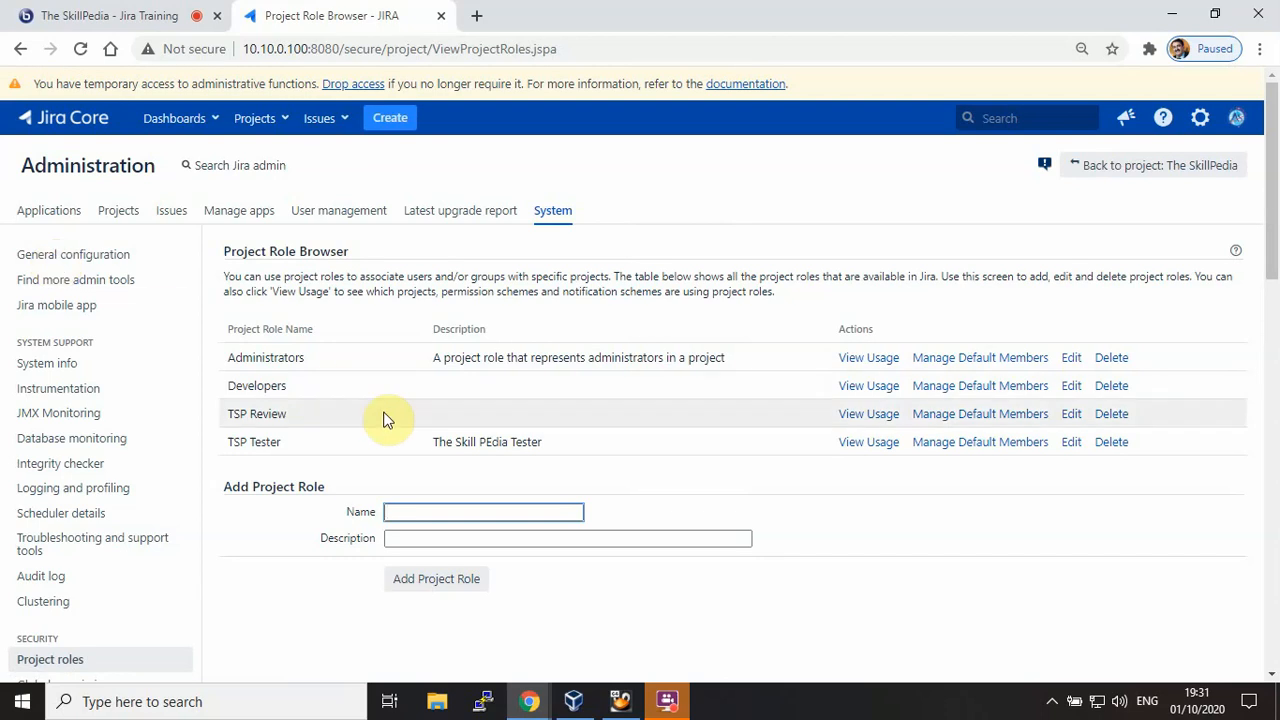
Add two users as default members of the TSP Tester role, then return to Project roles
left_click(990, 450)
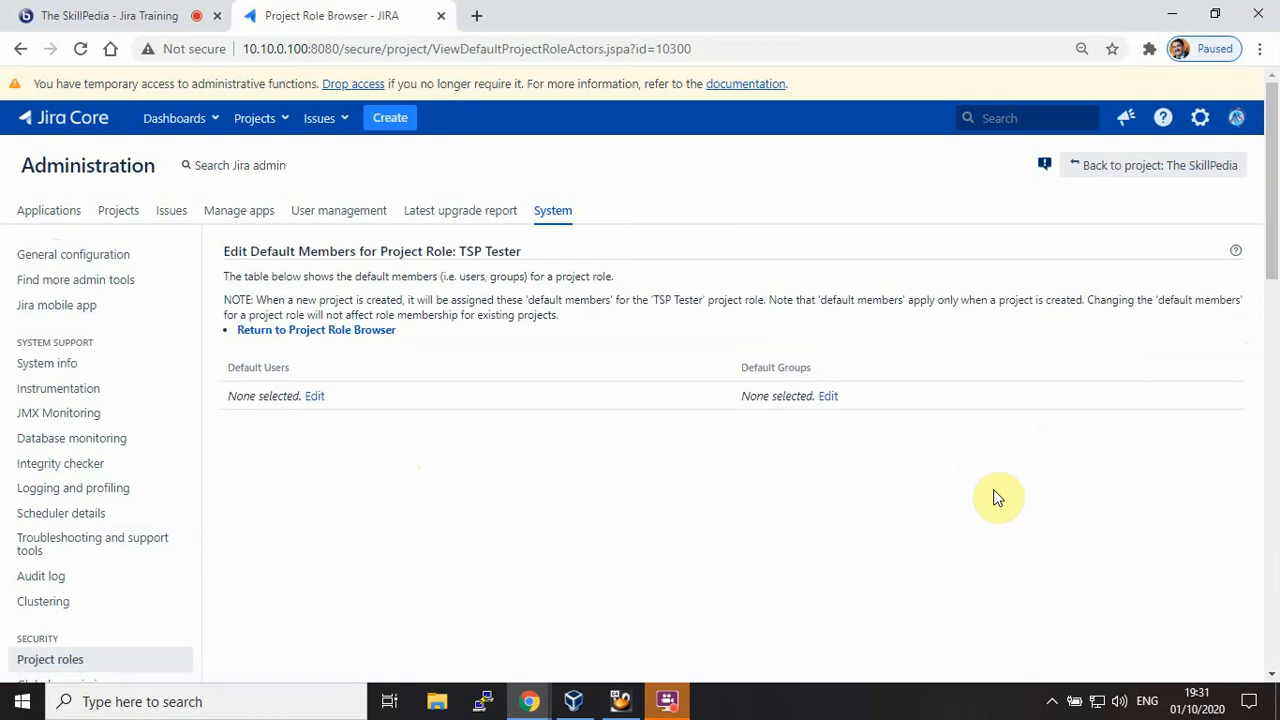
left_click(315, 398)
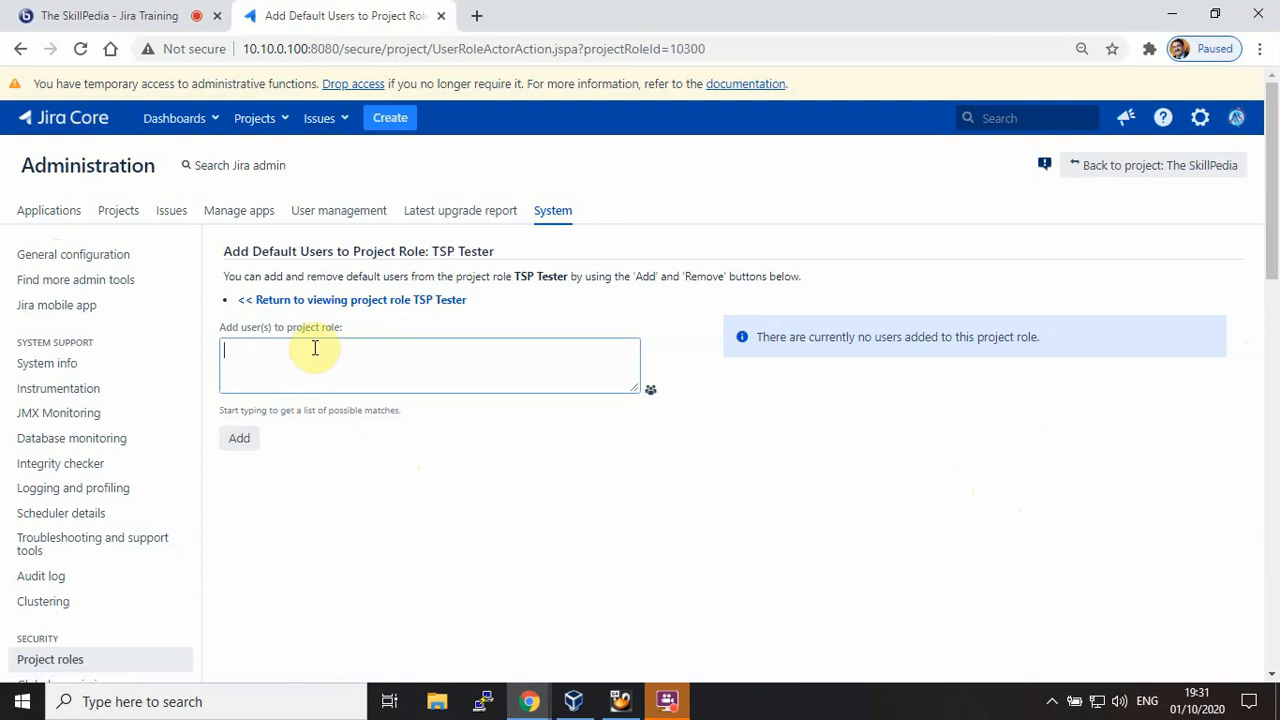
left_click(648, 392)
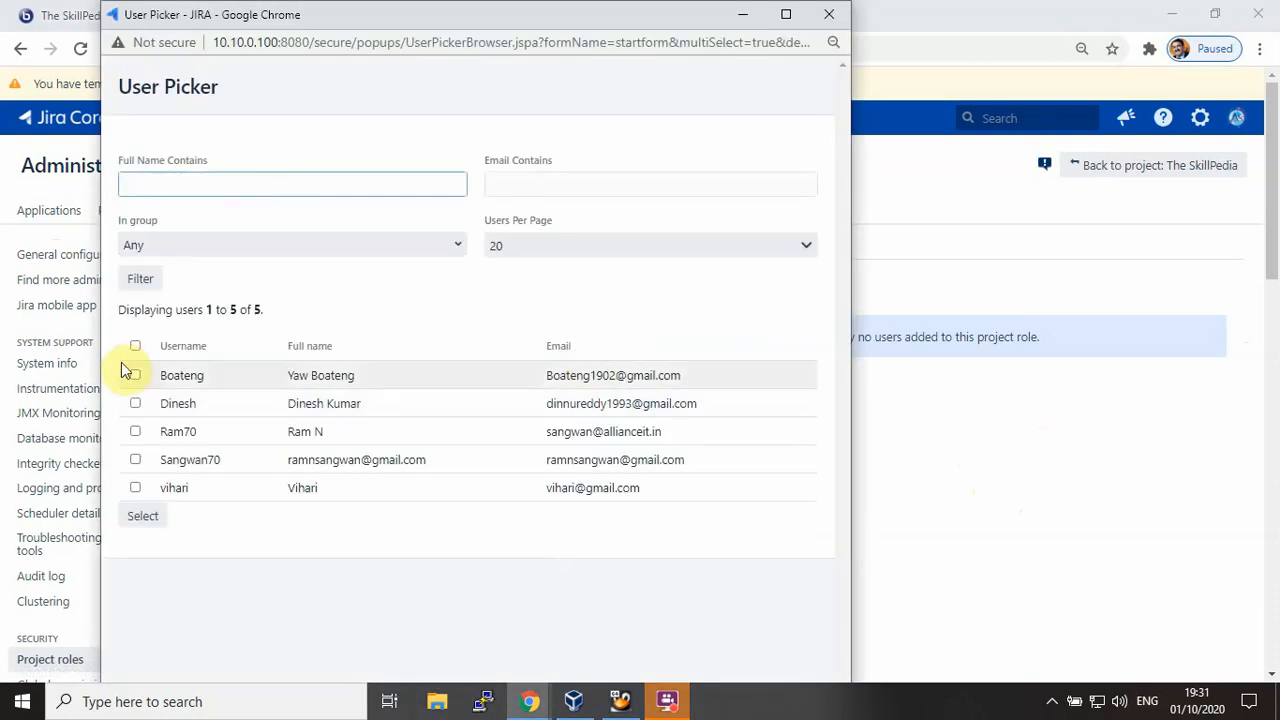
left_click(135, 403)
left_click(135, 431)
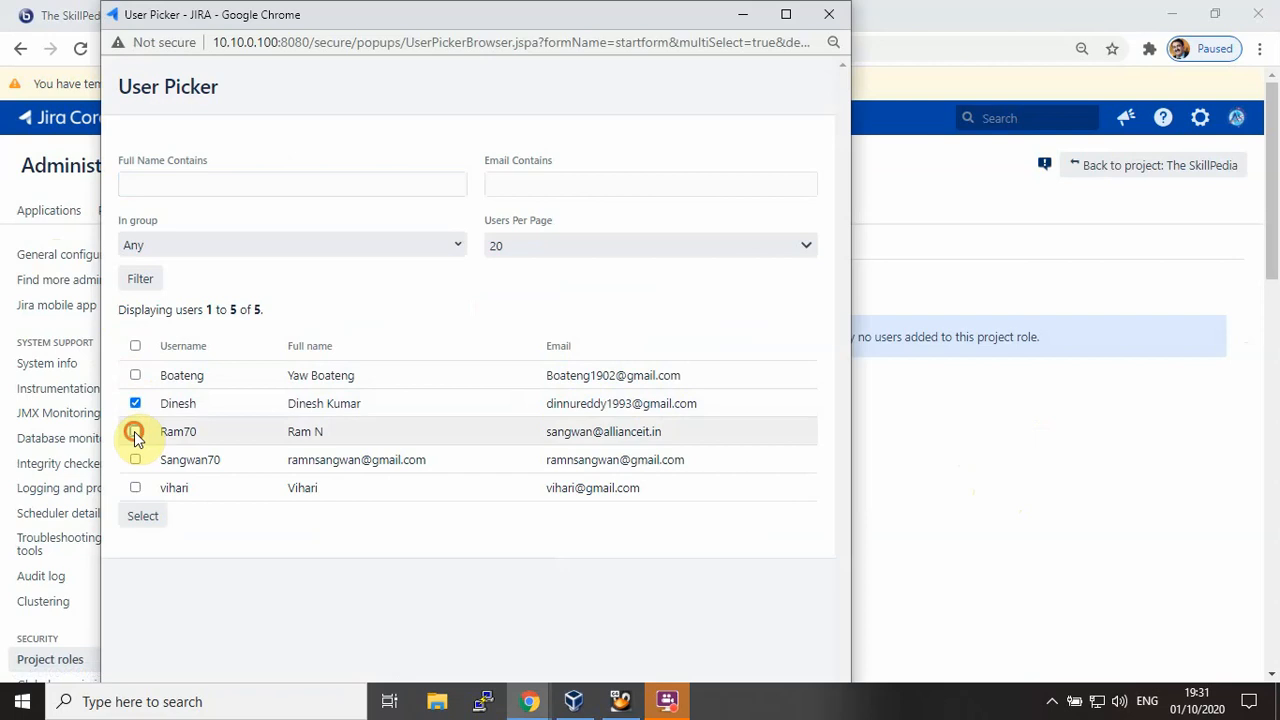
left_click(143, 517)
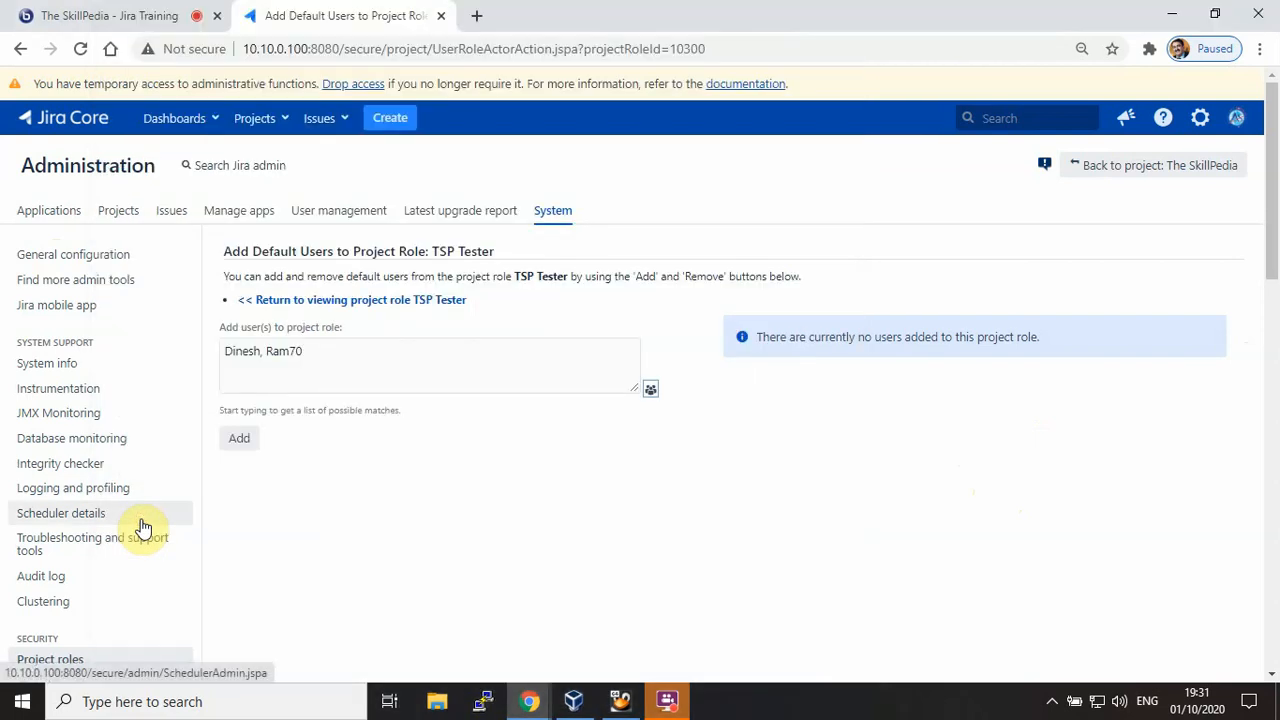
left_click(247, 452)
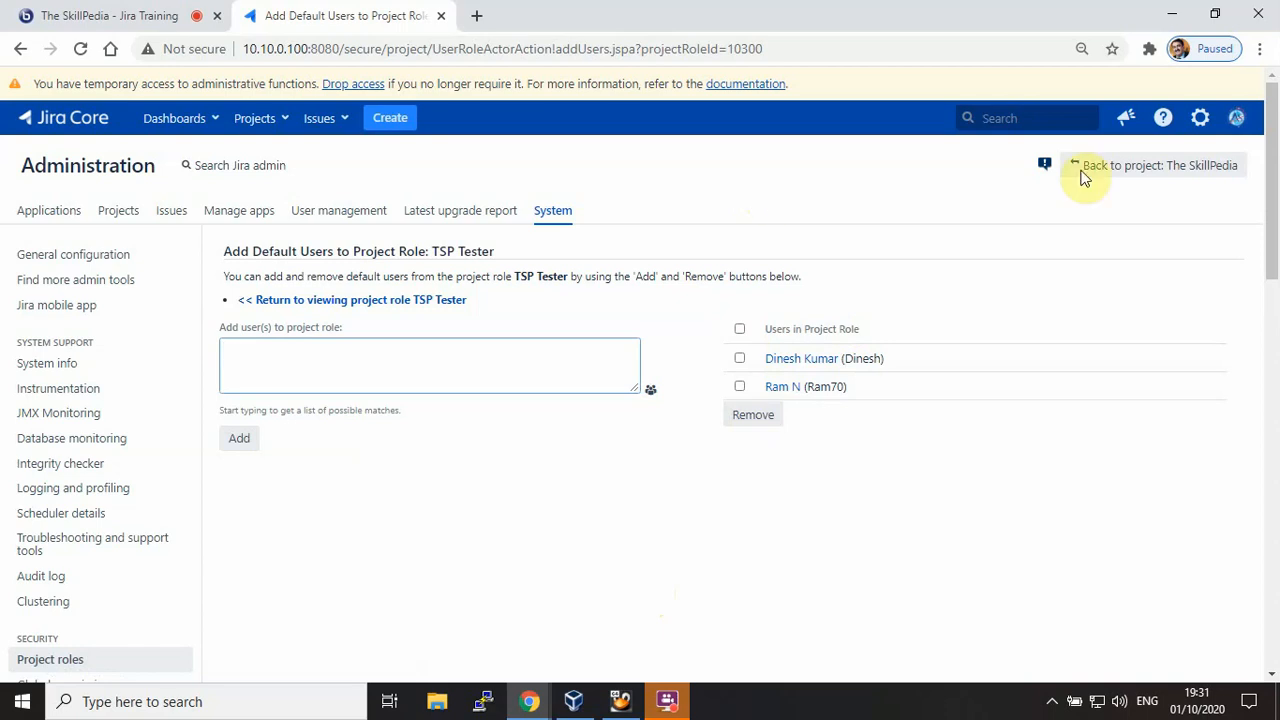
left_click_drag(1274, 206, 1272, 286)
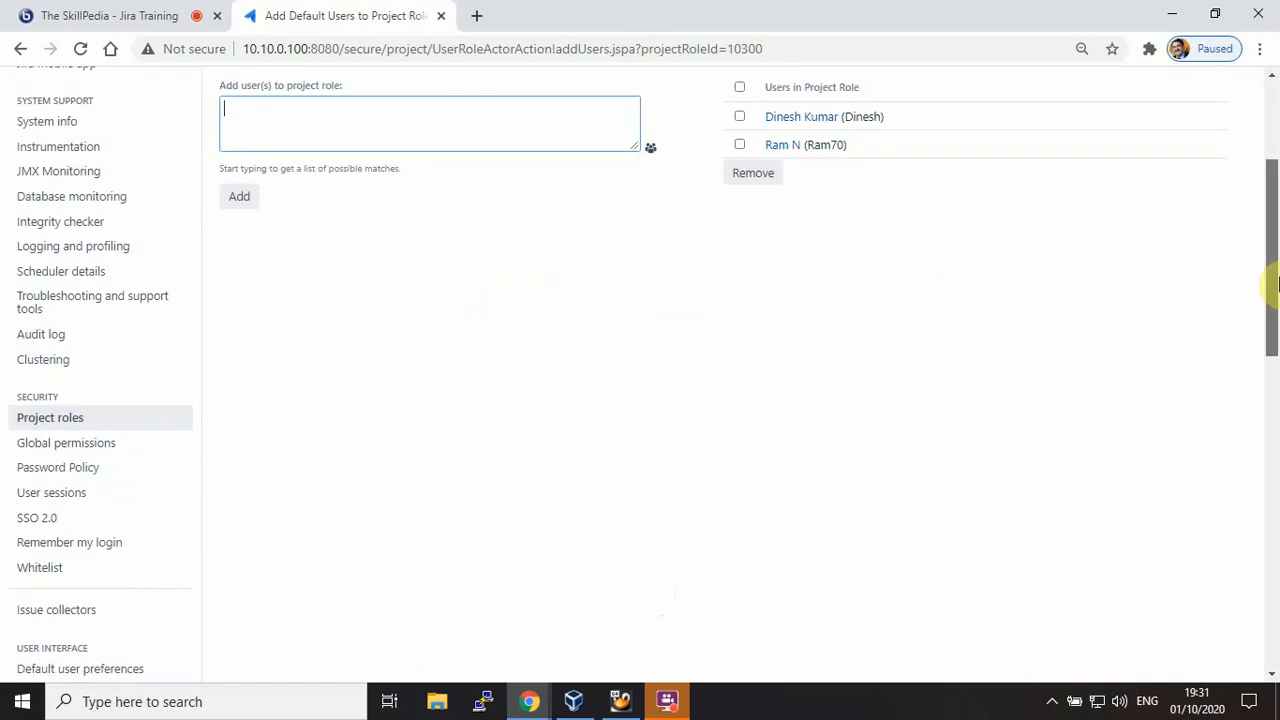
left_click(30, 419)
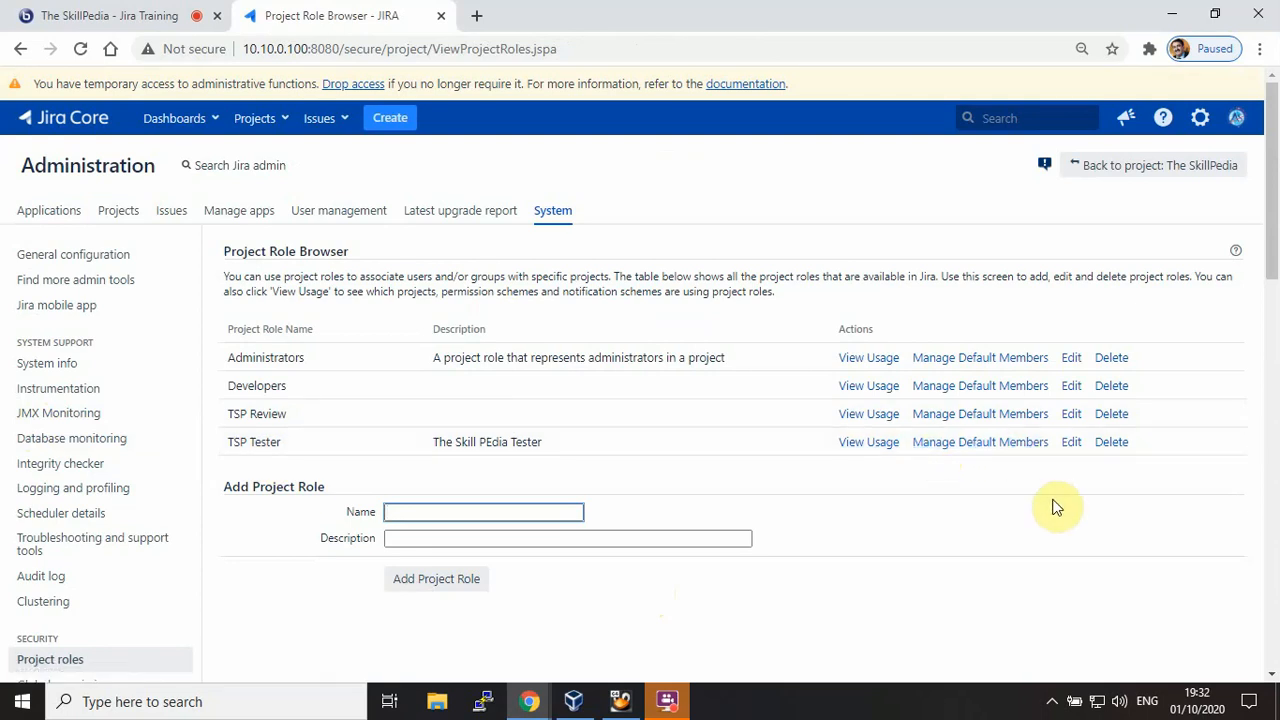
left_click(1072, 442)
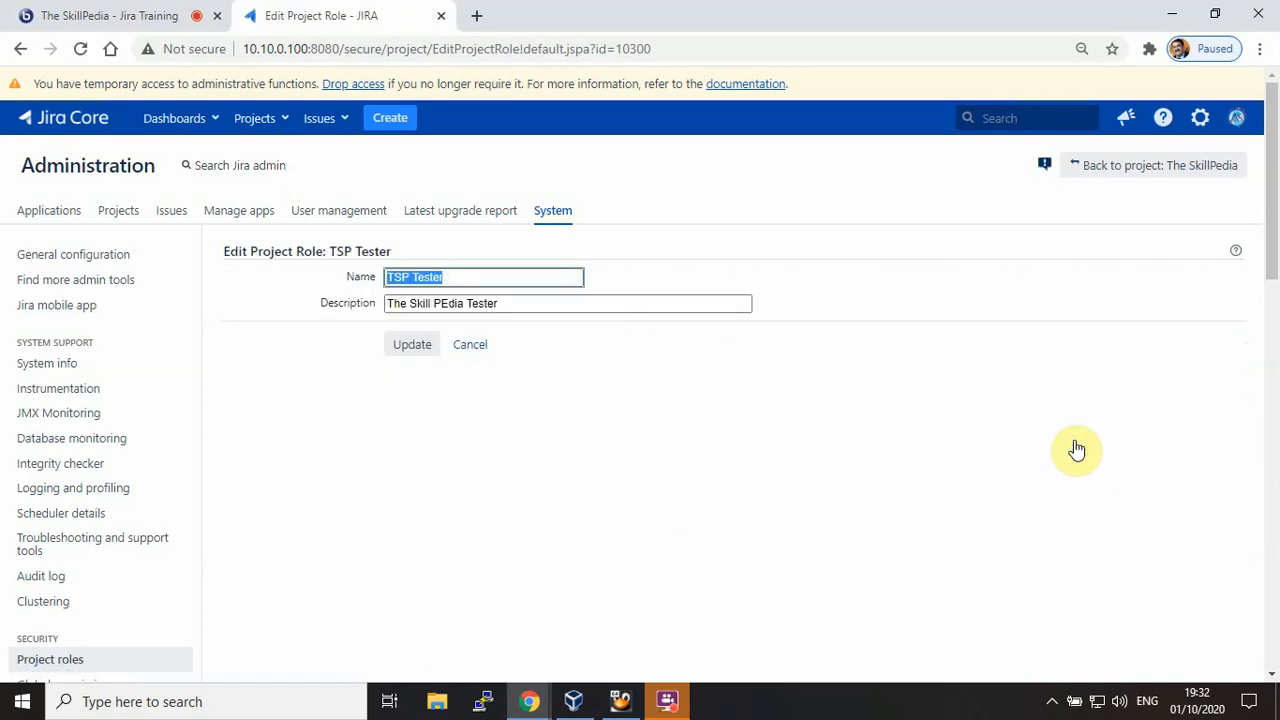
left_click(470, 345)
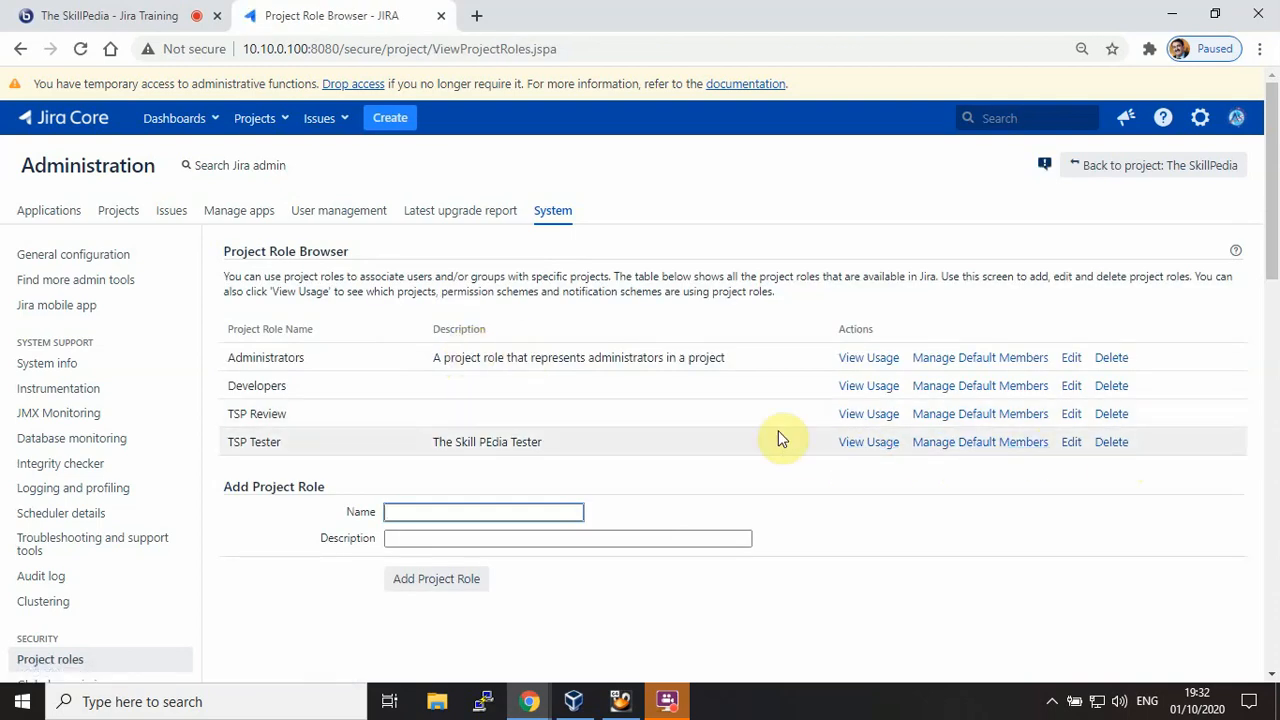
left_click(1071, 443)
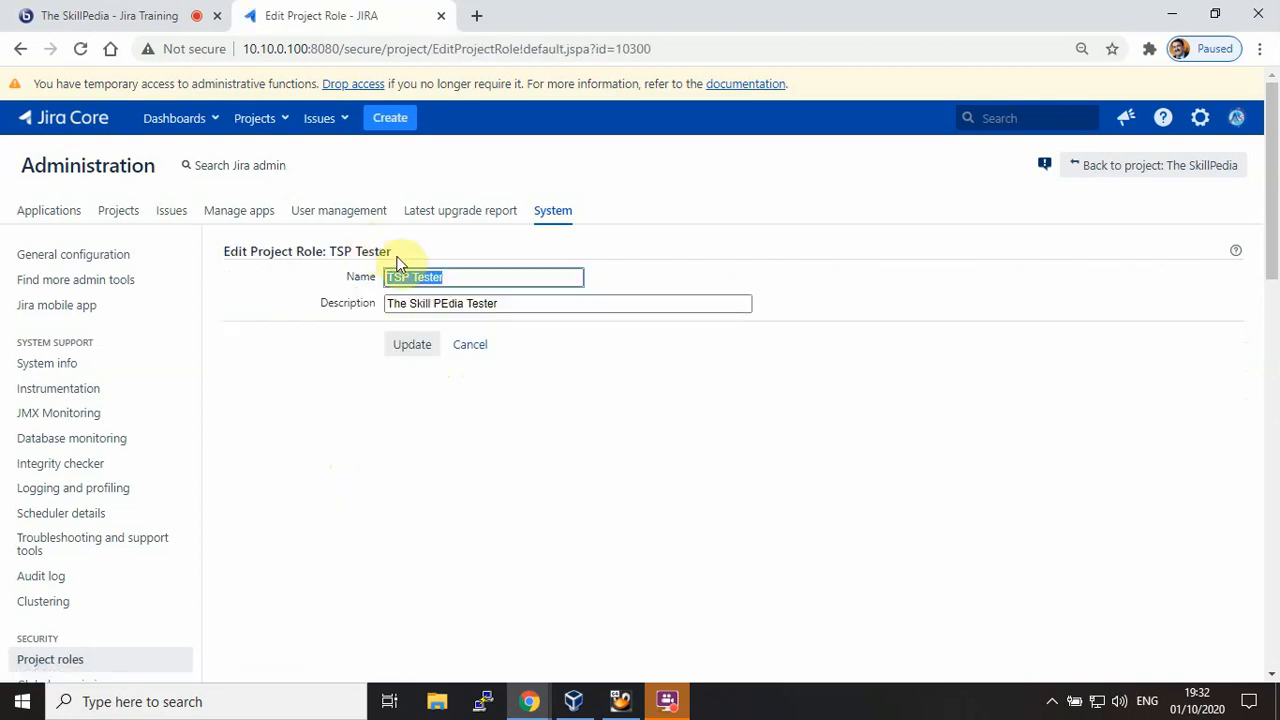
left_click(478, 348)
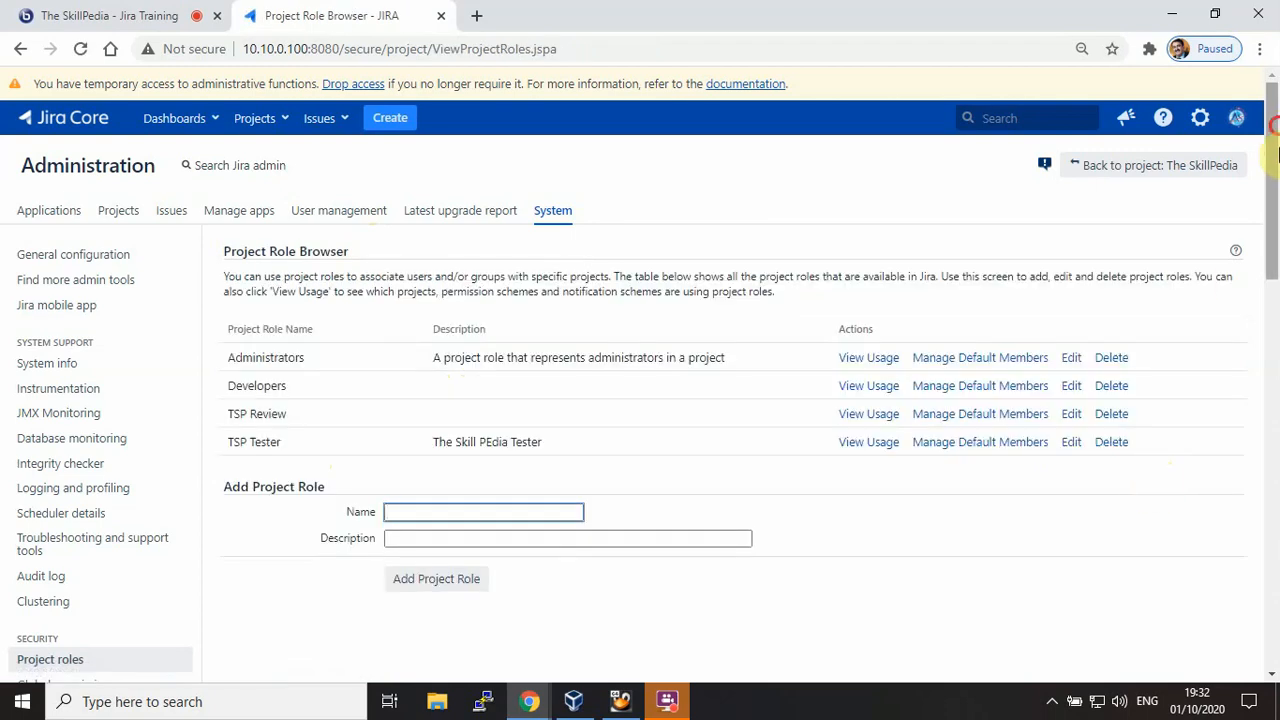
left_click_drag(1276, 152, 1260, 22)
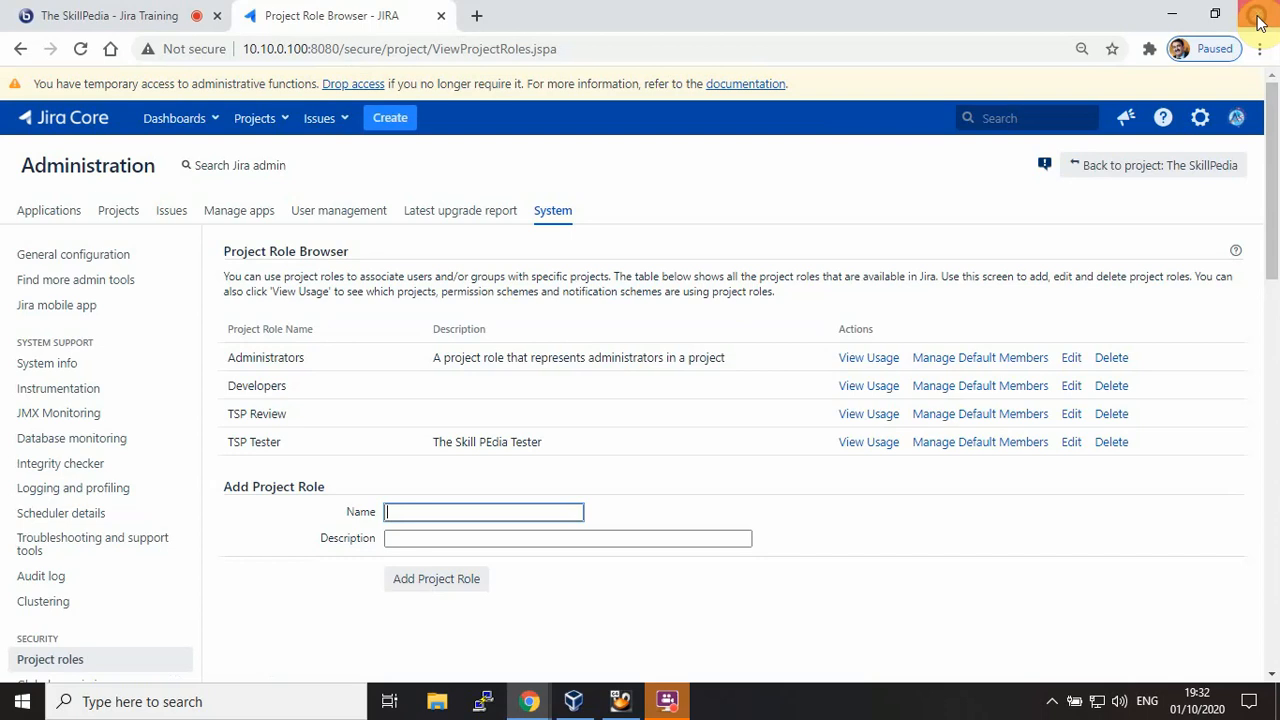
In User management, open a tsp-team member's profile and save it unchanged
left_click(328, 214)
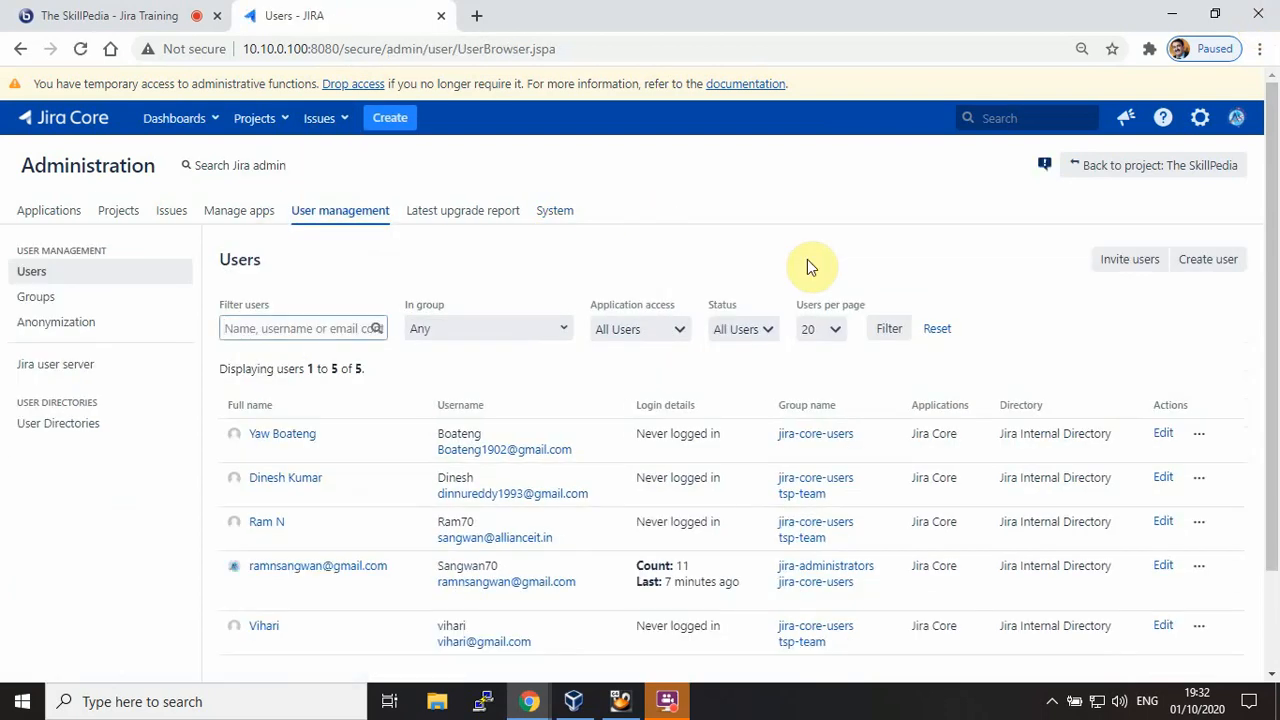
left_click_drag(1274, 194, 1279, 405)
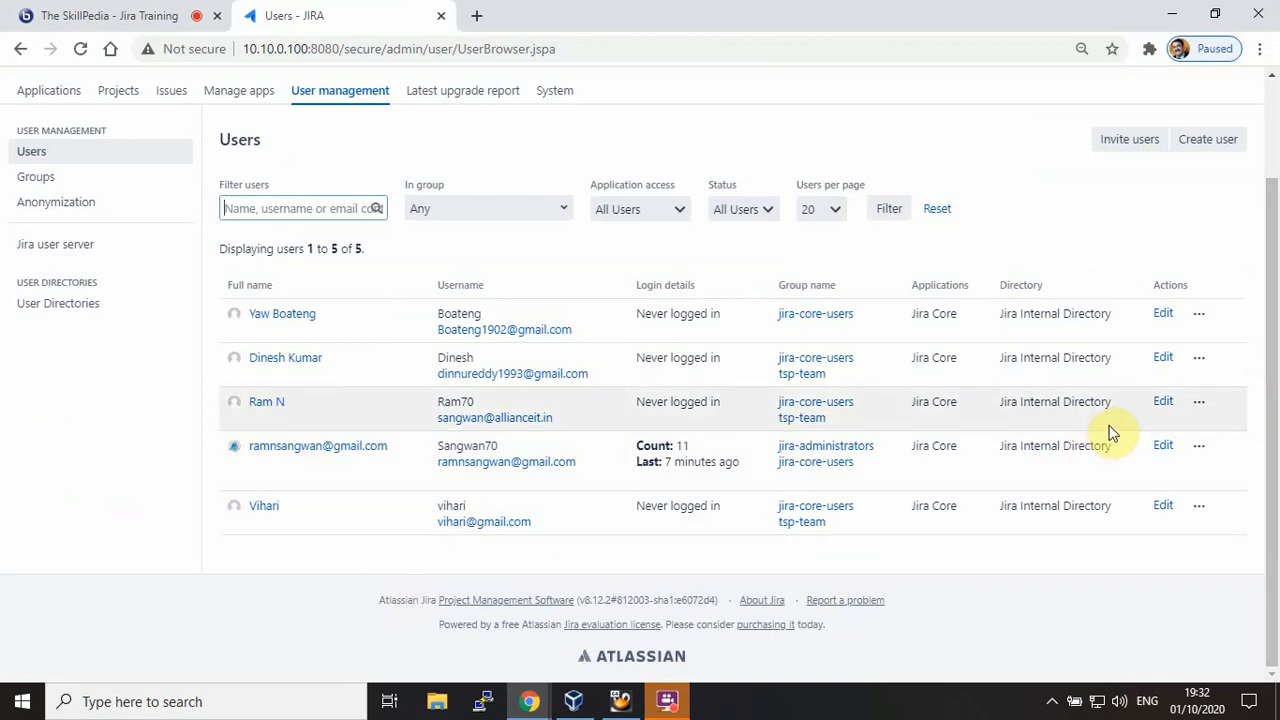
left_click(1162, 360)
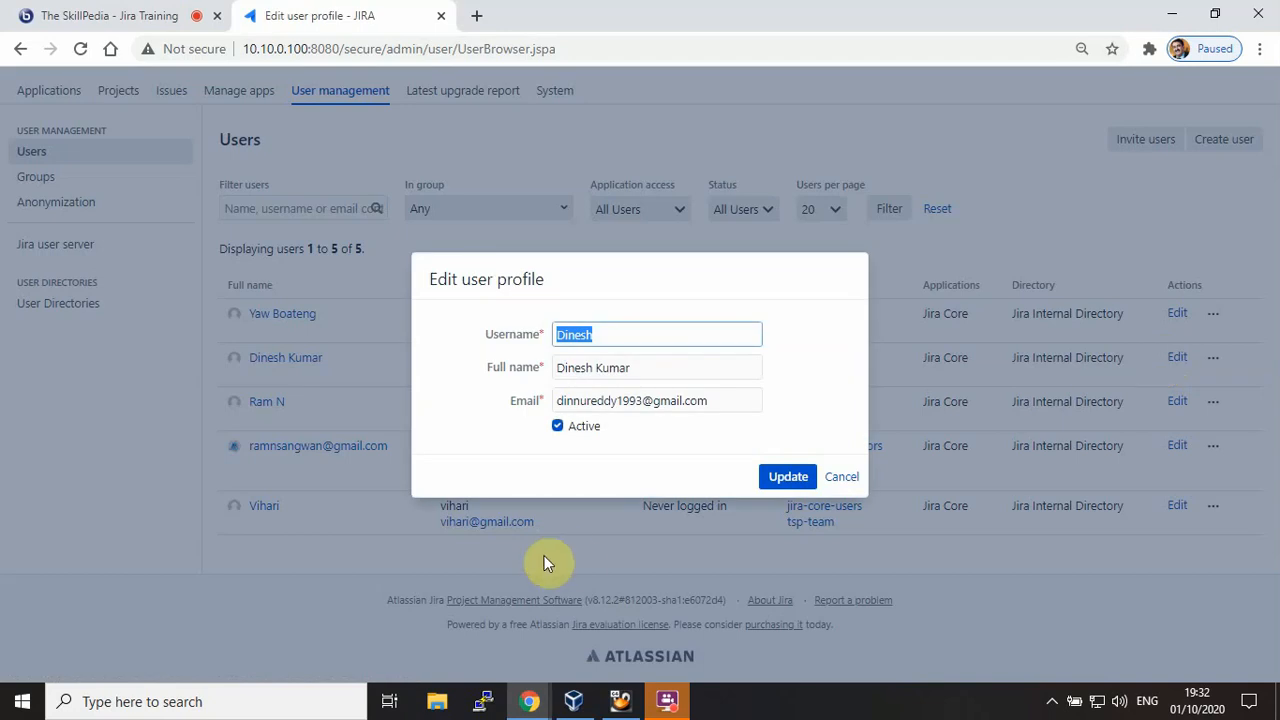
left_click(790, 476)
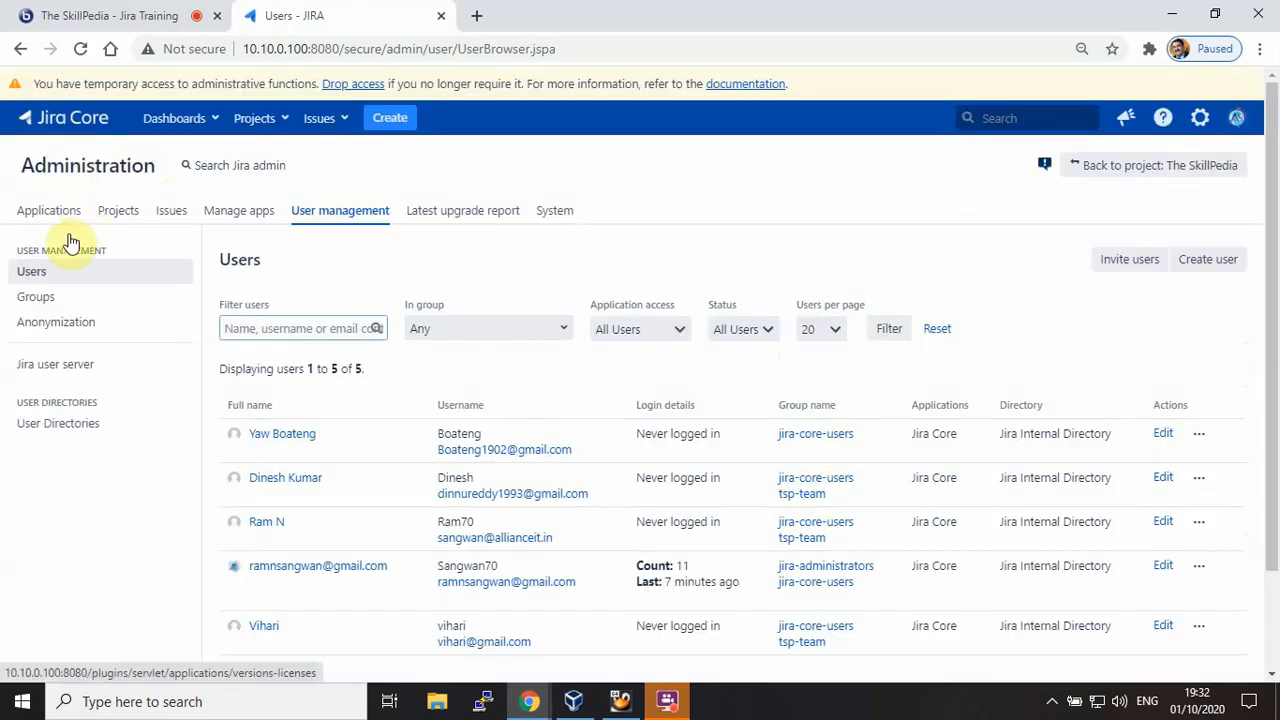
Open the tsp-team group's details from the Groups list
left_click(40, 300)
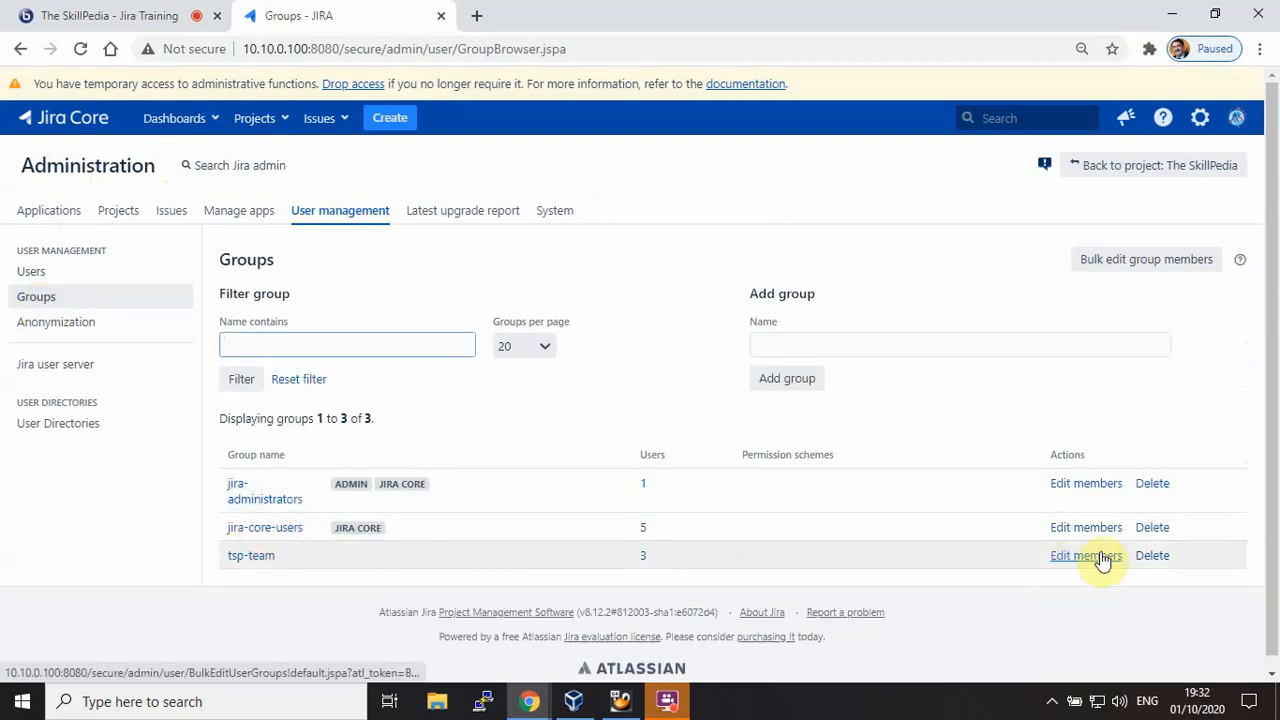
left_click(250, 558)
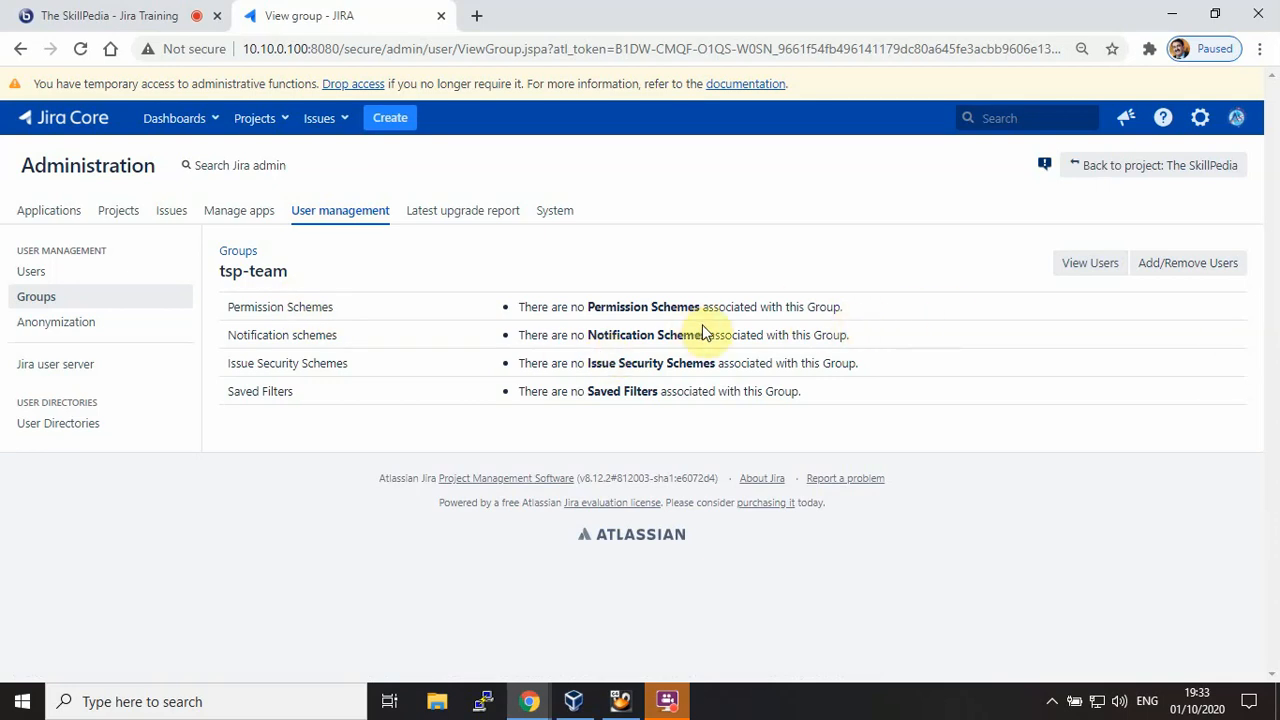
left_click(1201, 118)
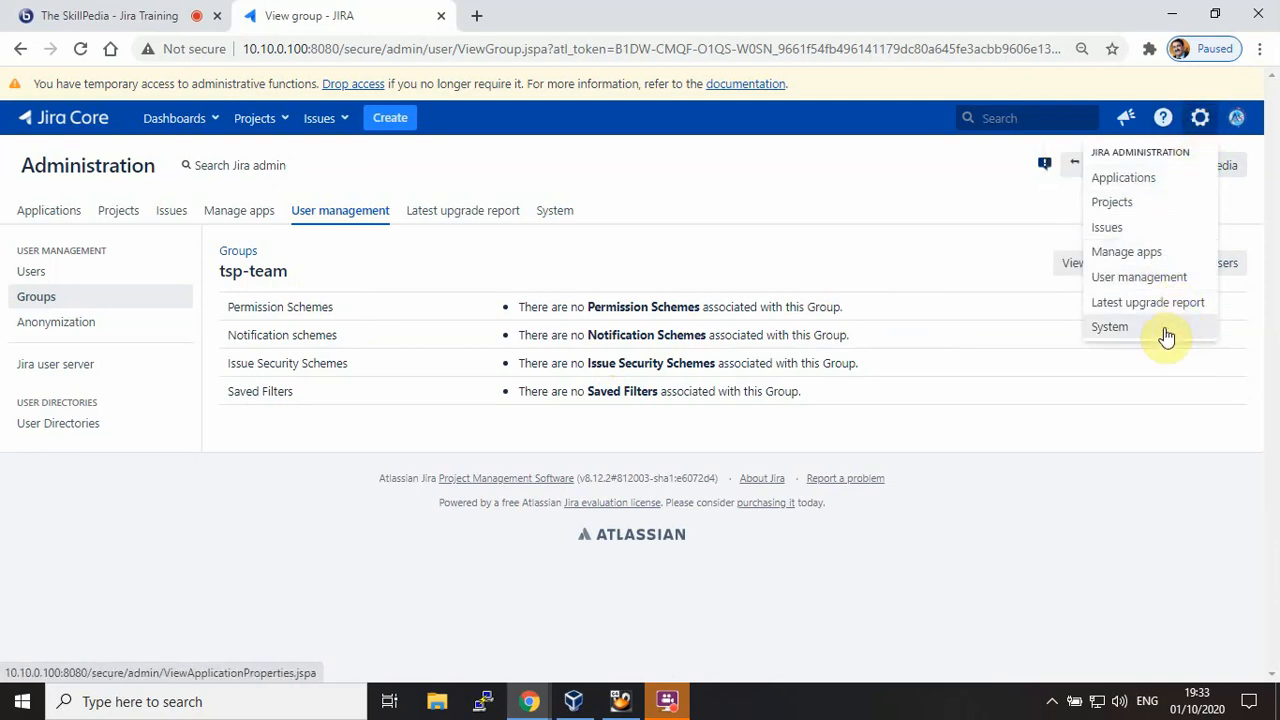
Open the Permission schemes list from the Issues administration pages
left_click(1112, 228)
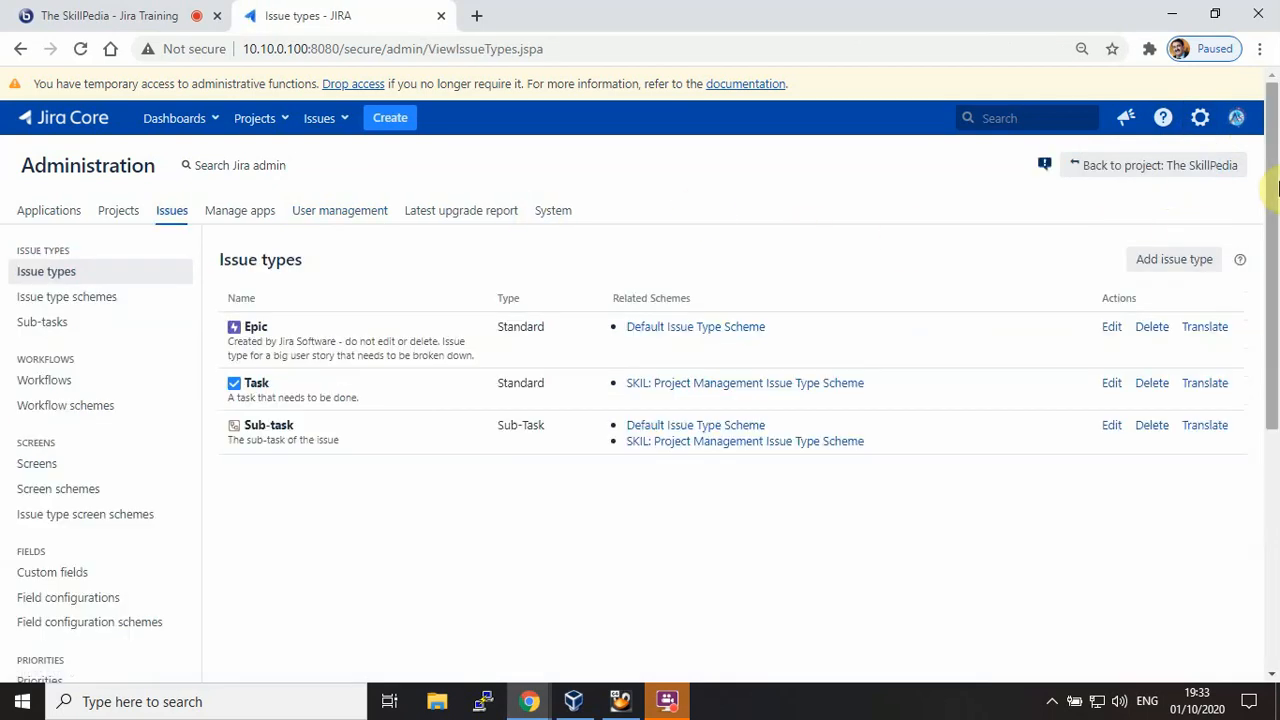
left_click_drag(1272, 150, 1276, 400)
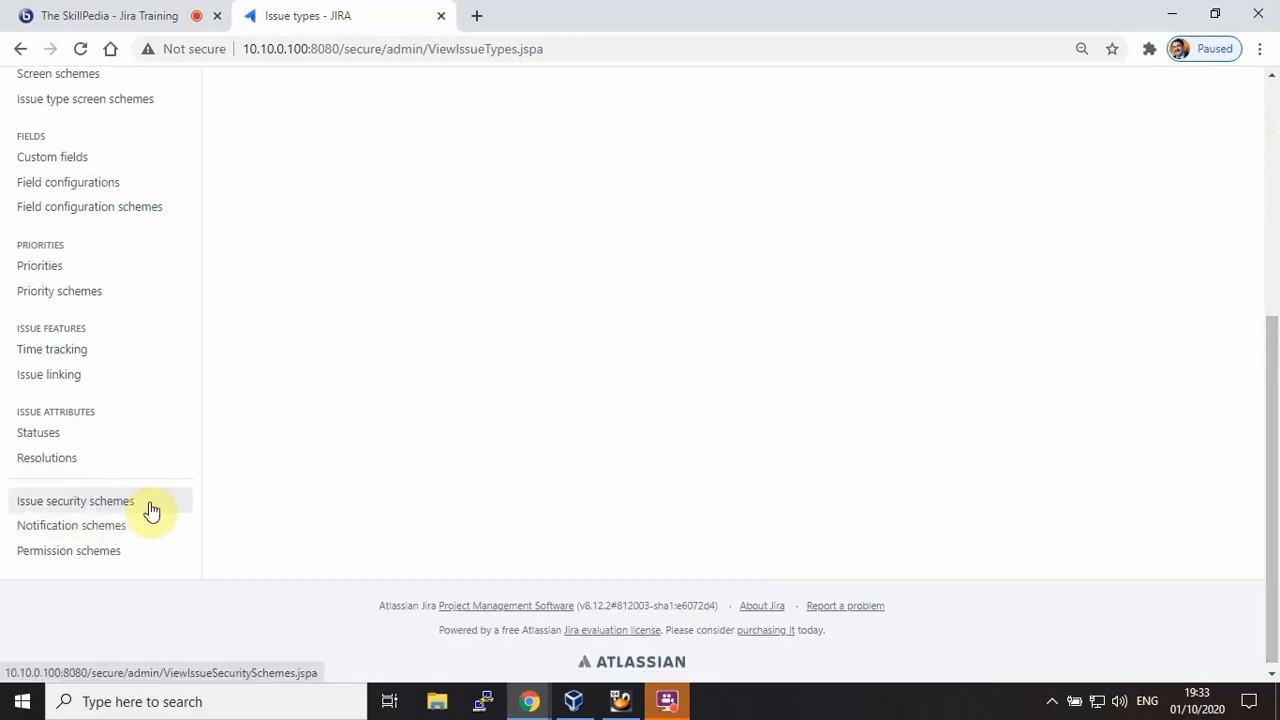
left_click(71, 562)
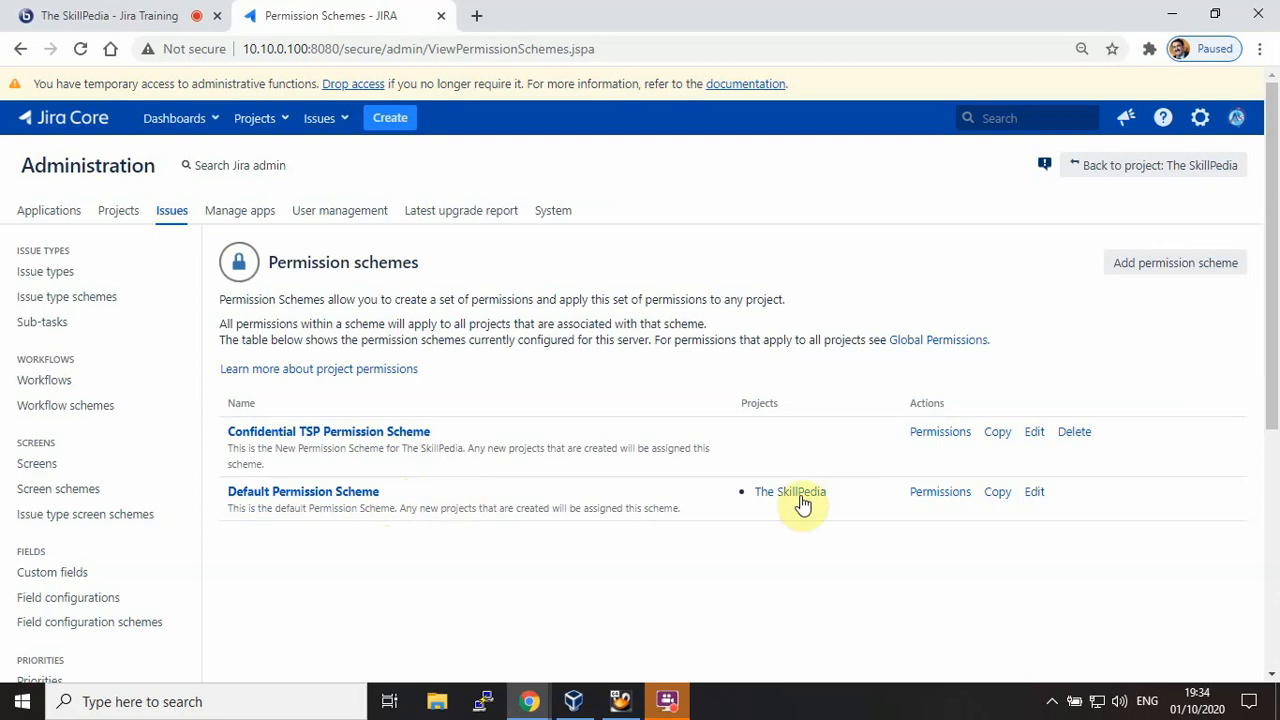
Make a copy of the Confidential TSP Permission Scheme
left_click(1035, 494)
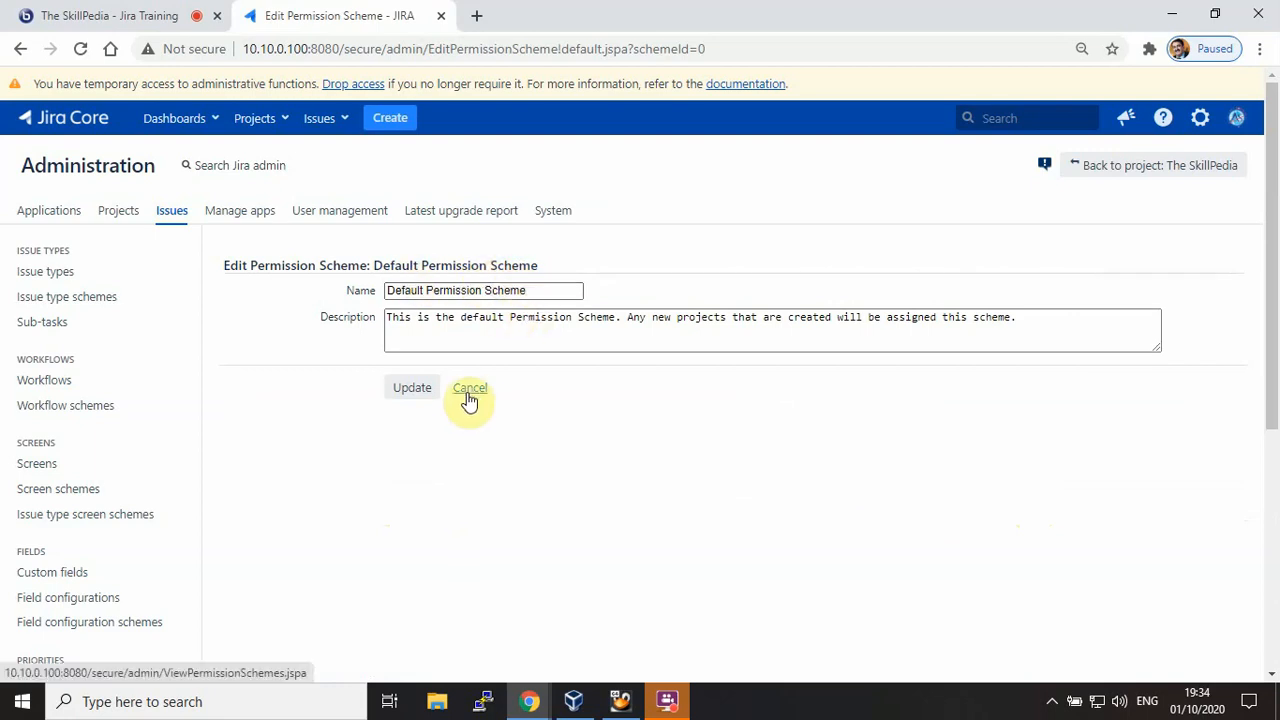
left_click(471, 389)
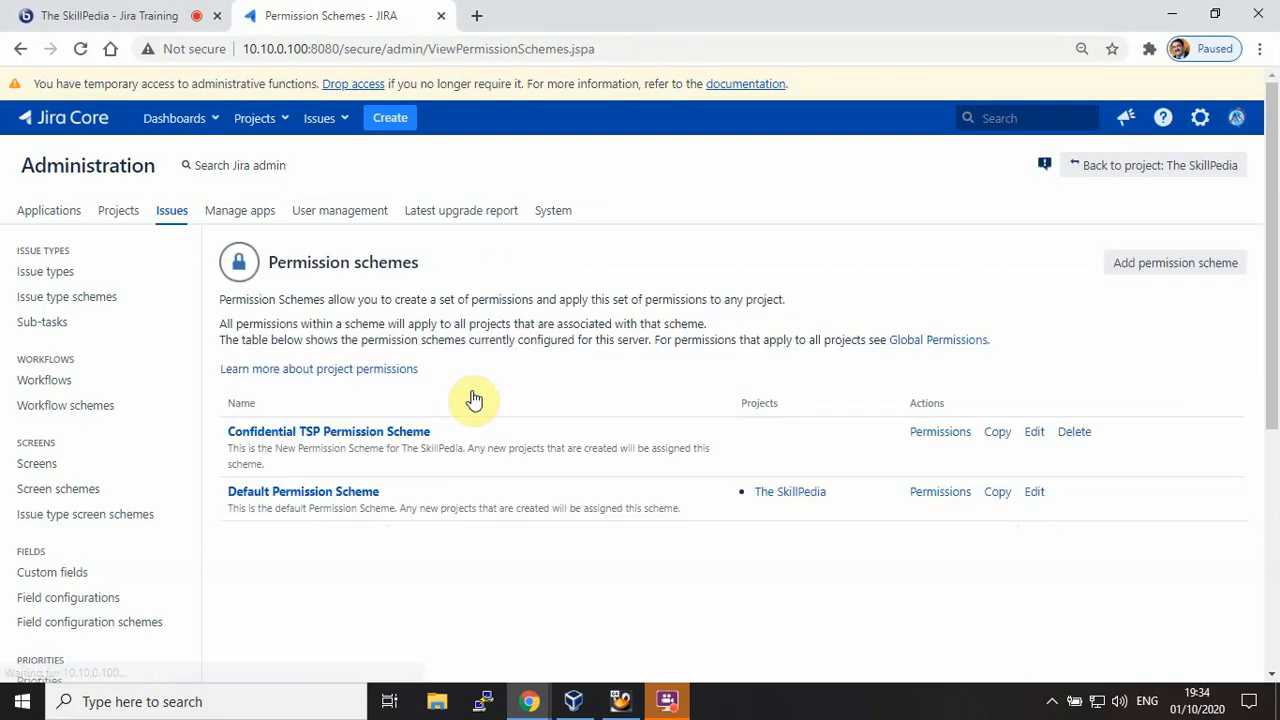
left_click(998, 432)
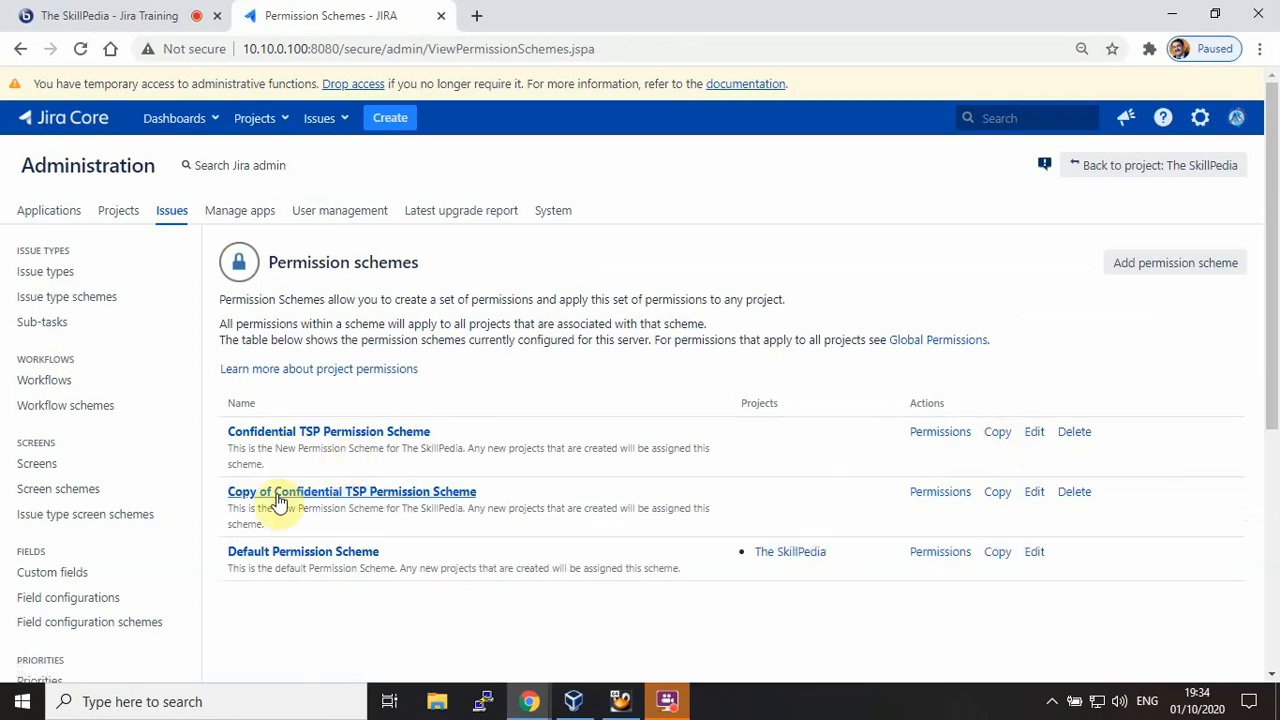
Rename the copy to 'My TSP Permission Scheme' and replace 'New' with 'My' in its description
left_click(1034, 494)
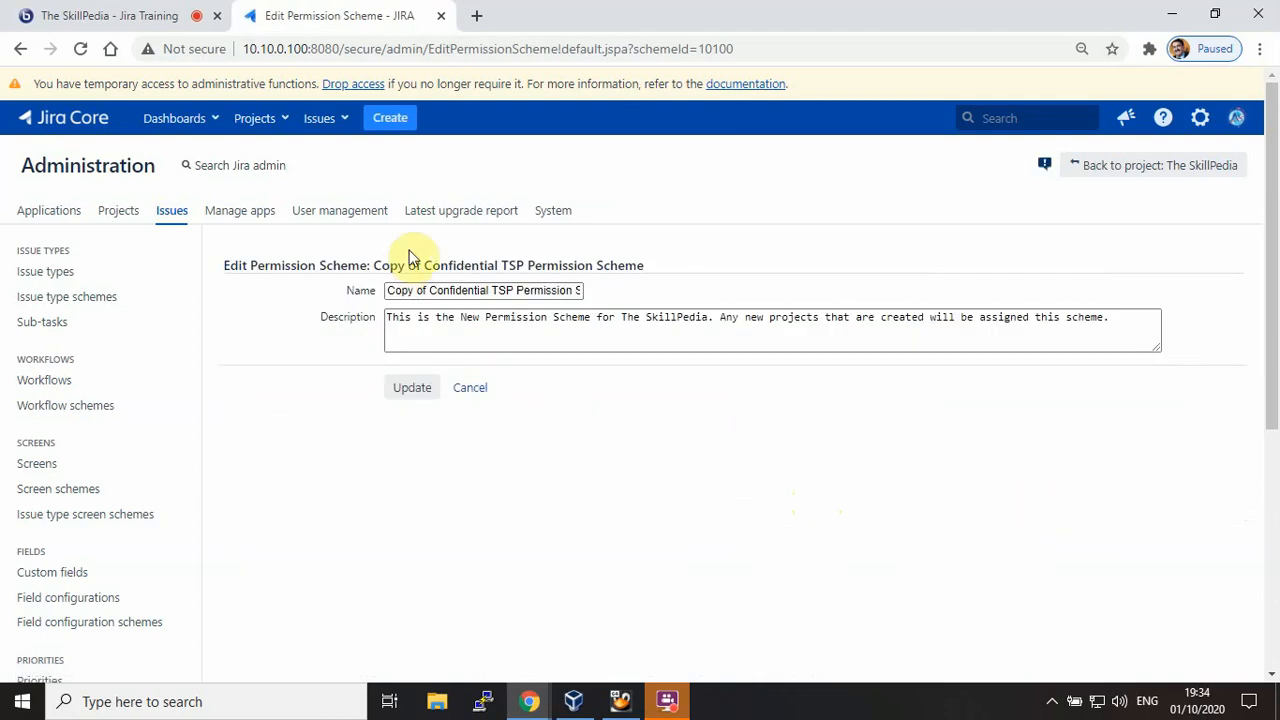
left_click_drag(490, 289, 65, 288)
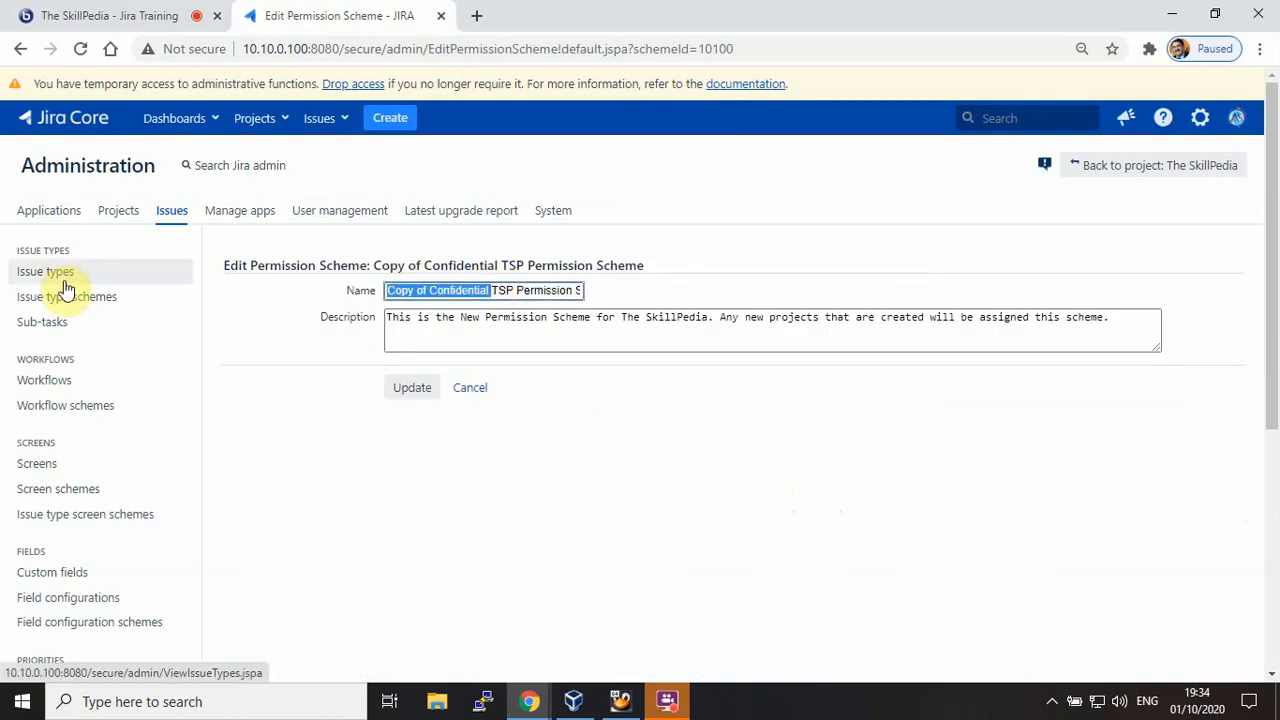
type("My")
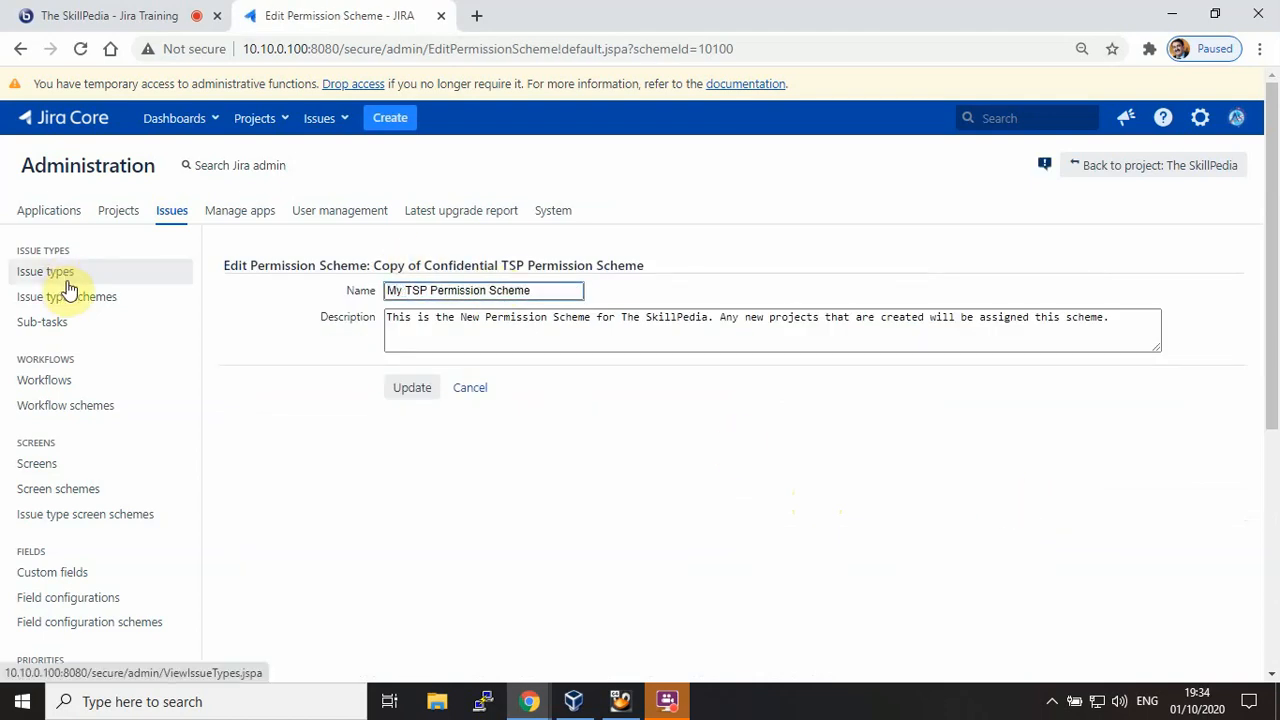
left_click_drag(460, 317, 481, 317)
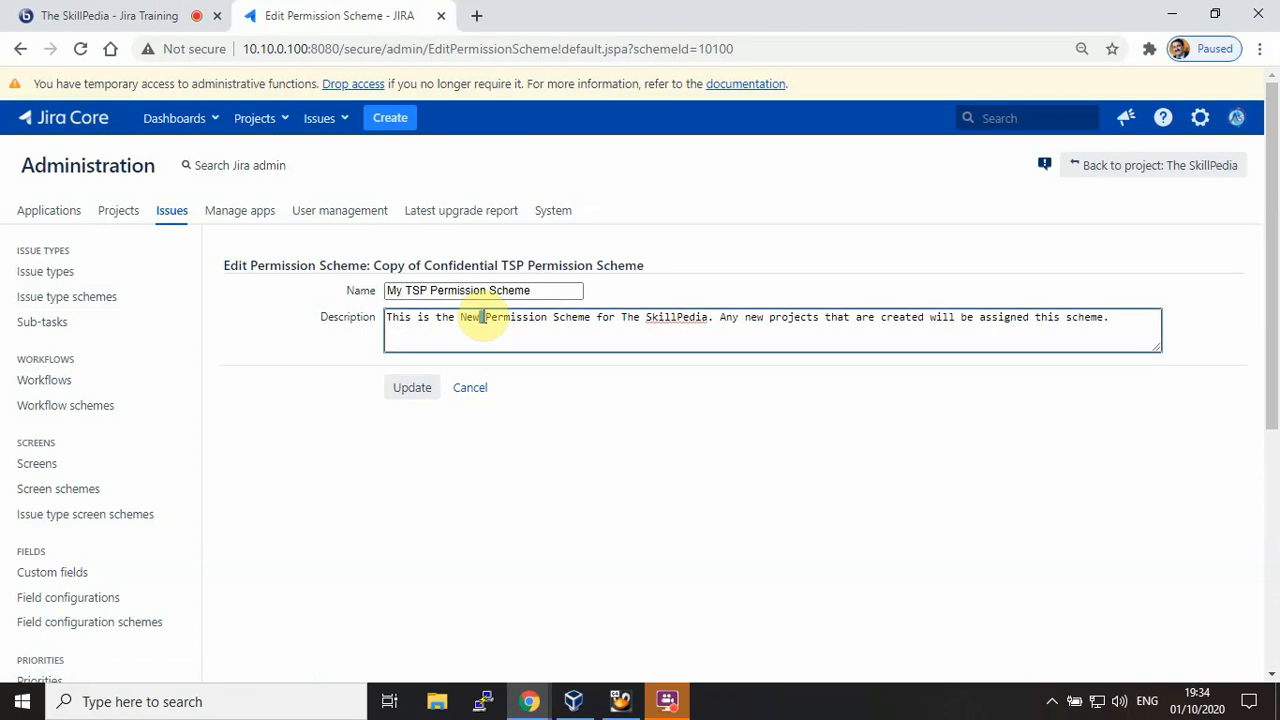
key("BackSpace")
key("BackSpace")
type("My")
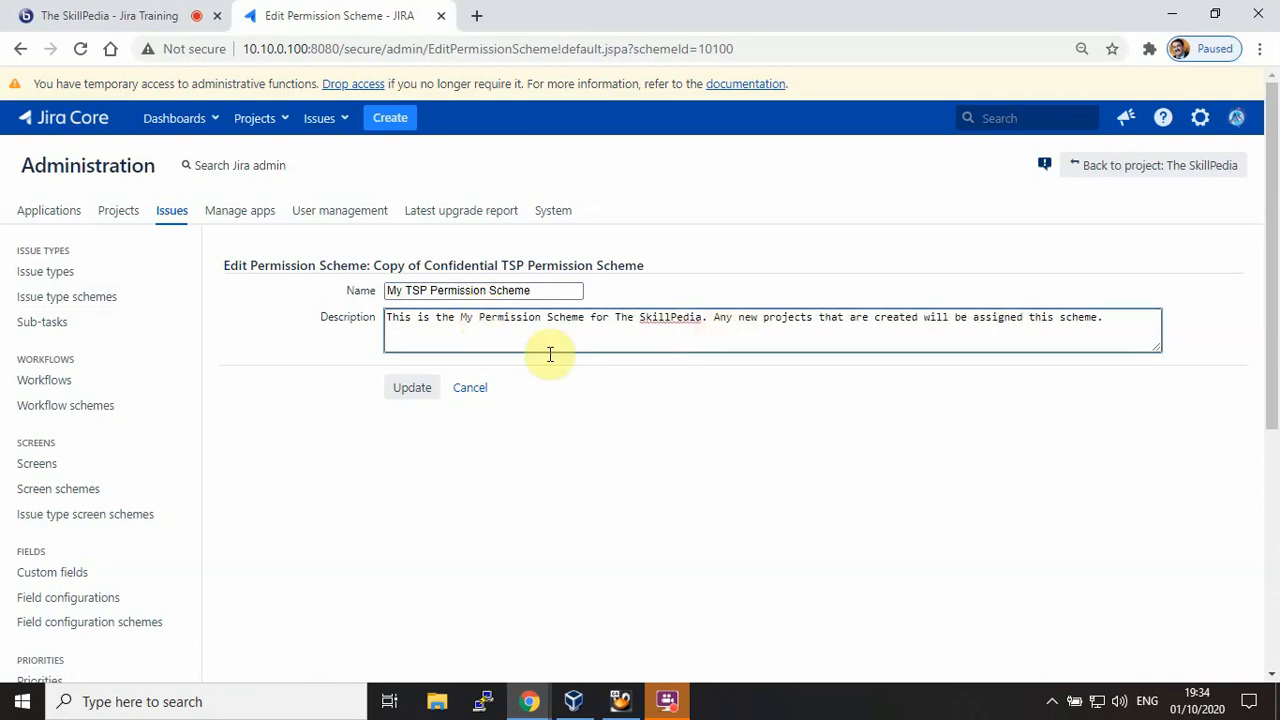
left_click(416, 397)
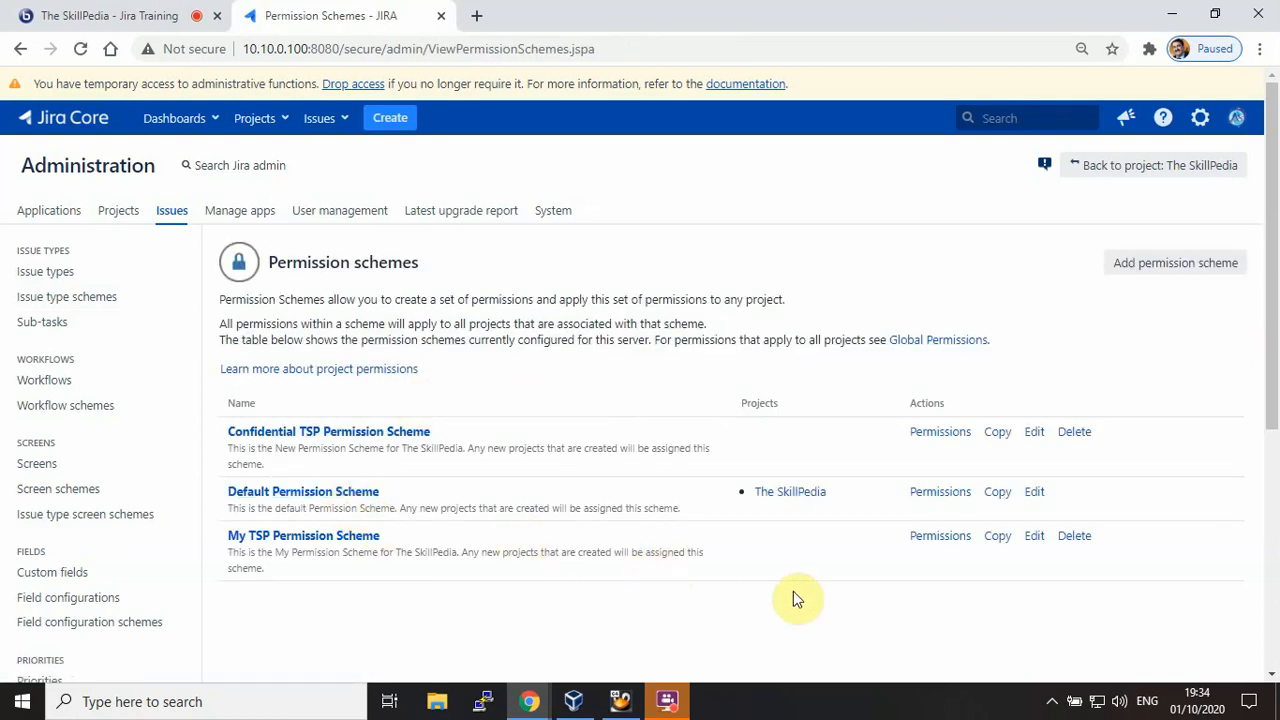
Show the permissions of My TSP Permission Scheme
left_click(1036, 537)
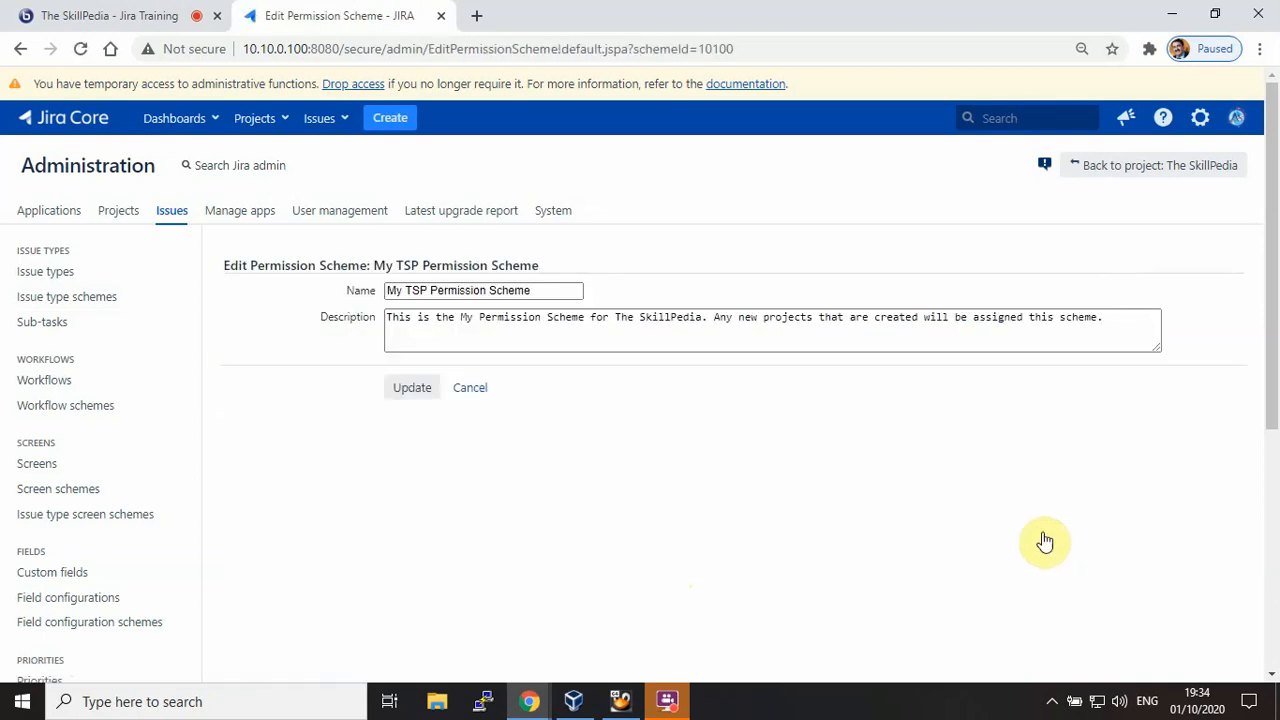
left_click(472, 390)
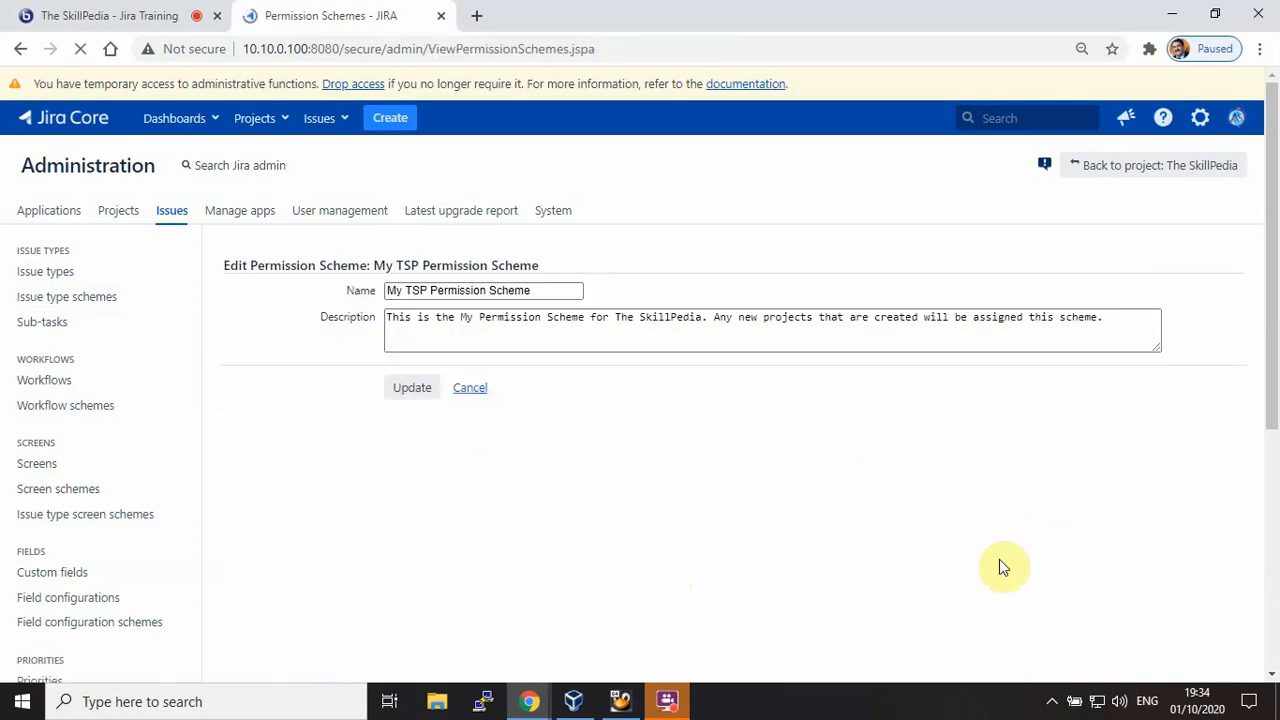
left_click(940, 536)
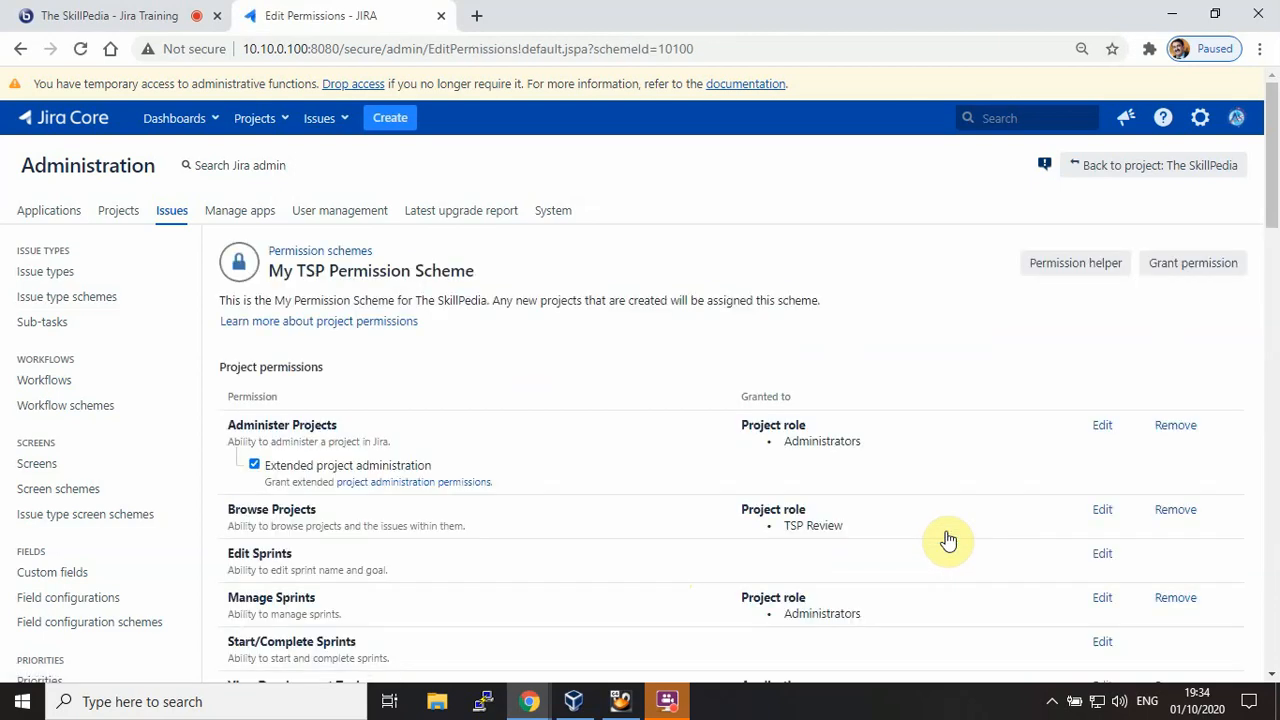
Grant Browse Projects to the TSP Tester project role in My TSP Permission Scheme
left_click_drag(1272, 190, 1275, 260)
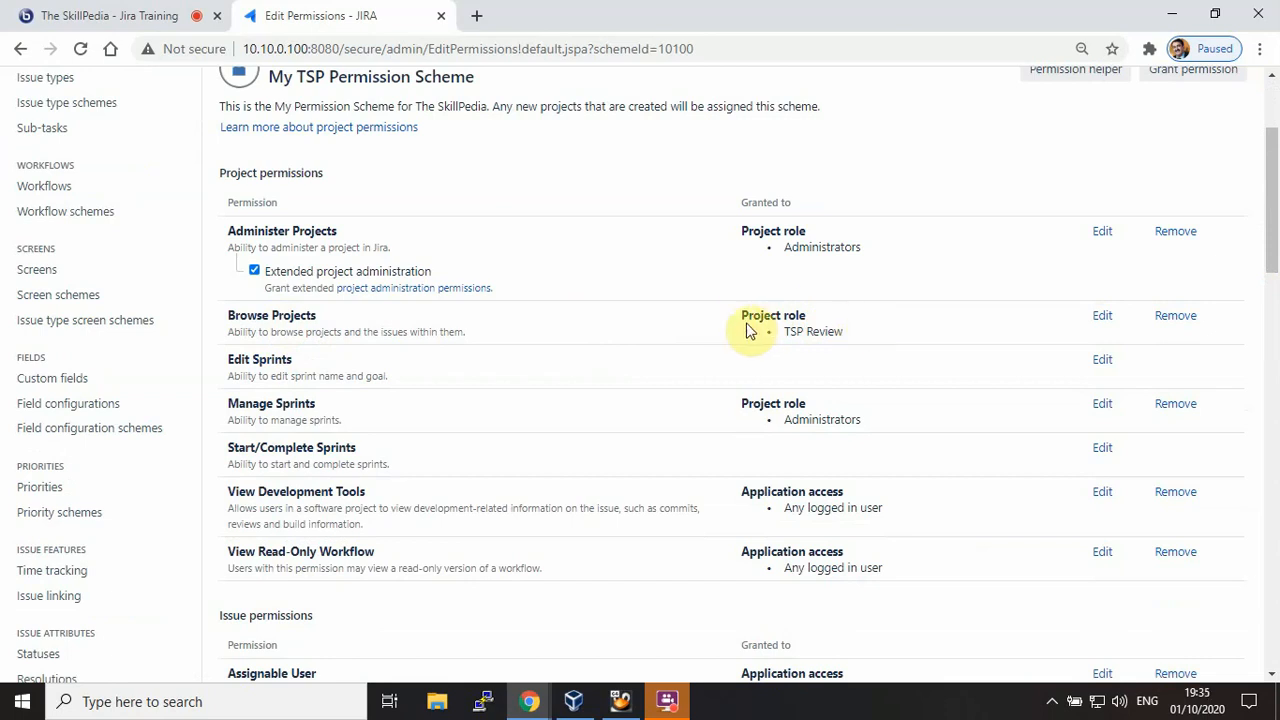
left_click(1106, 317)
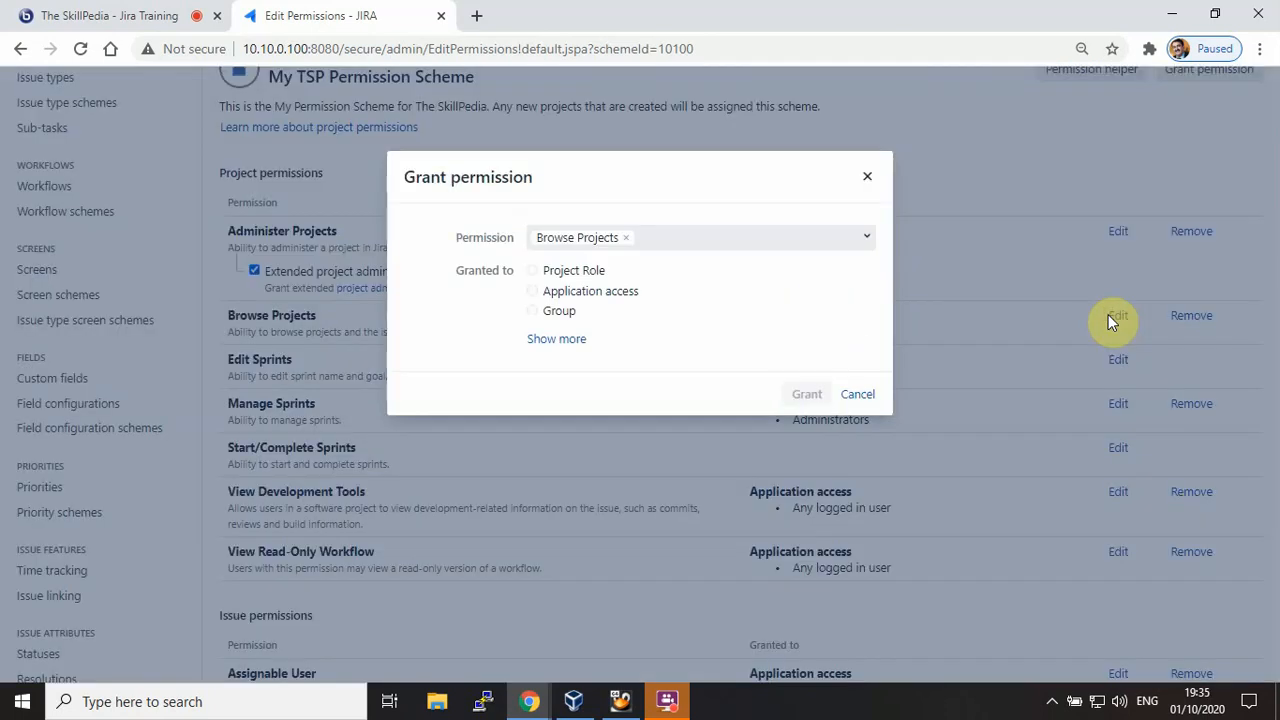
left_click(530, 272)
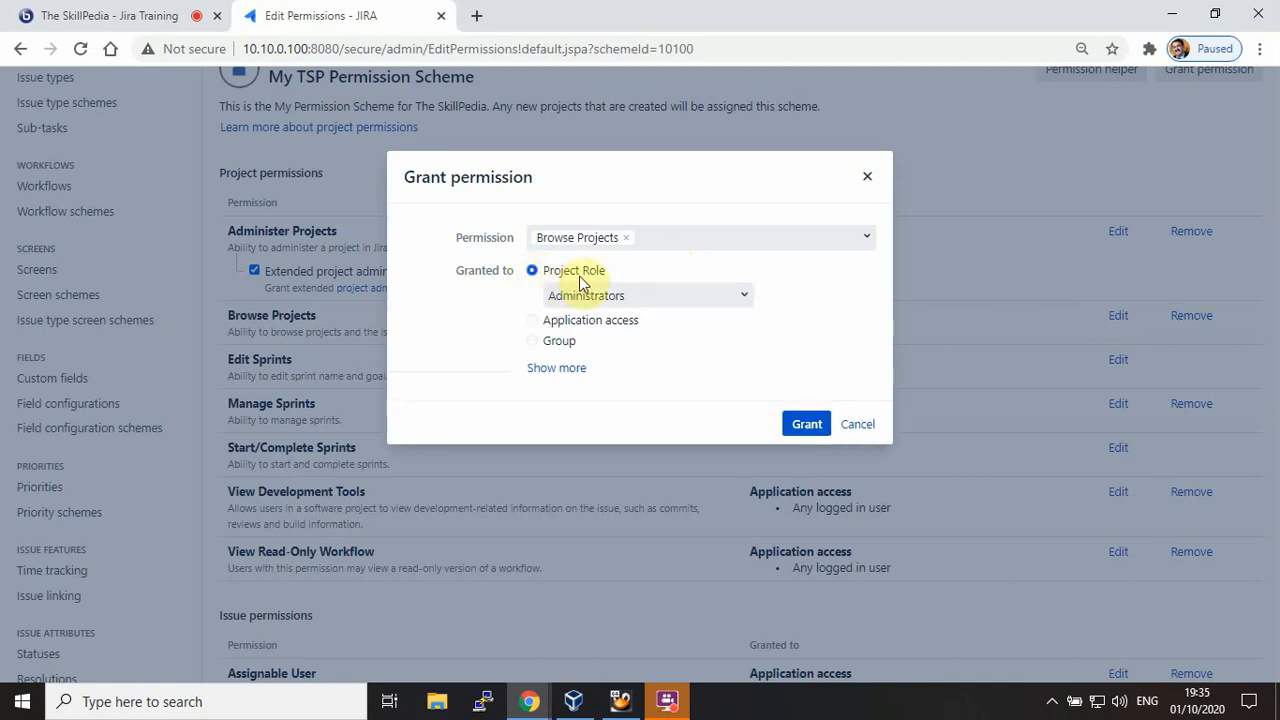
left_click(716, 293)
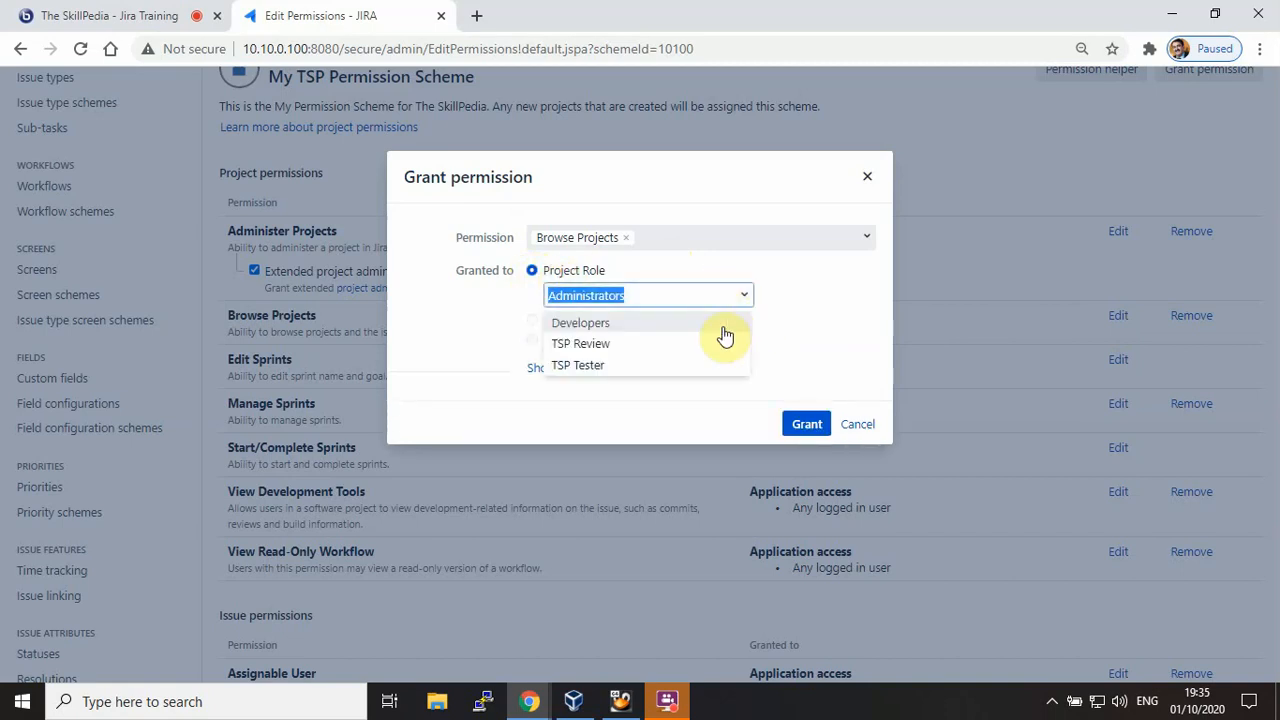
left_click(693, 366)
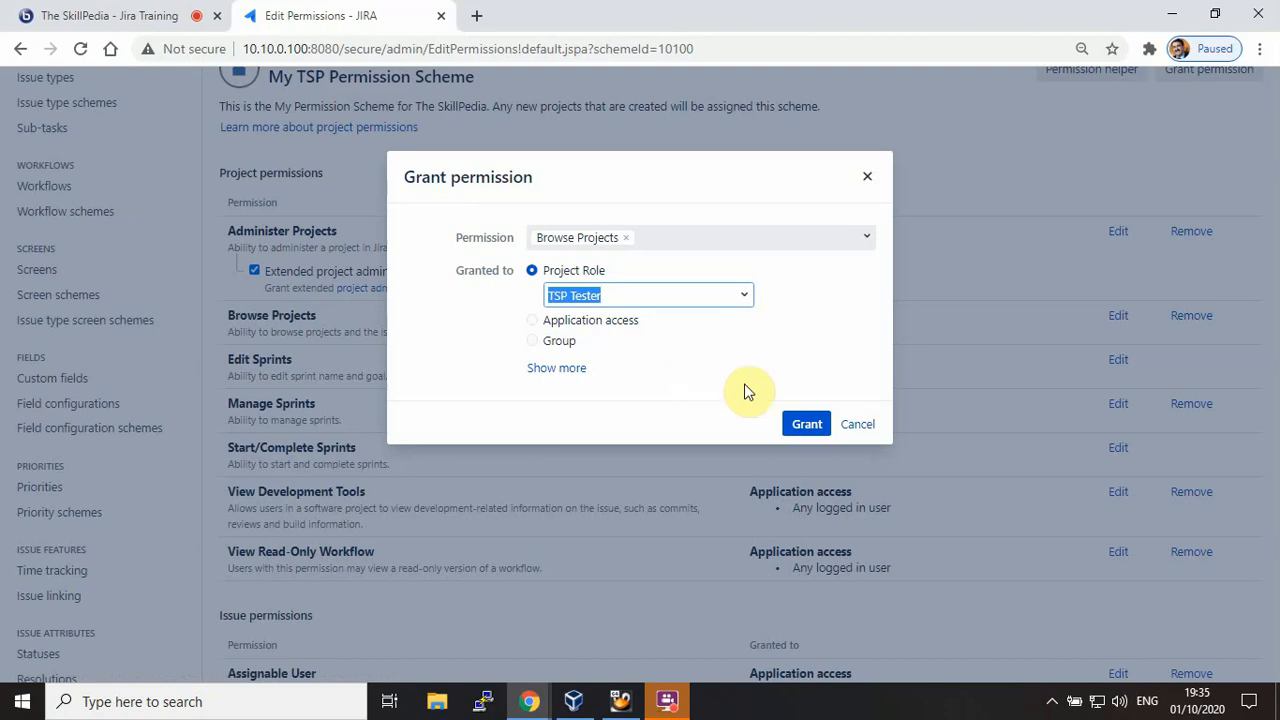
left_click(803, 425)
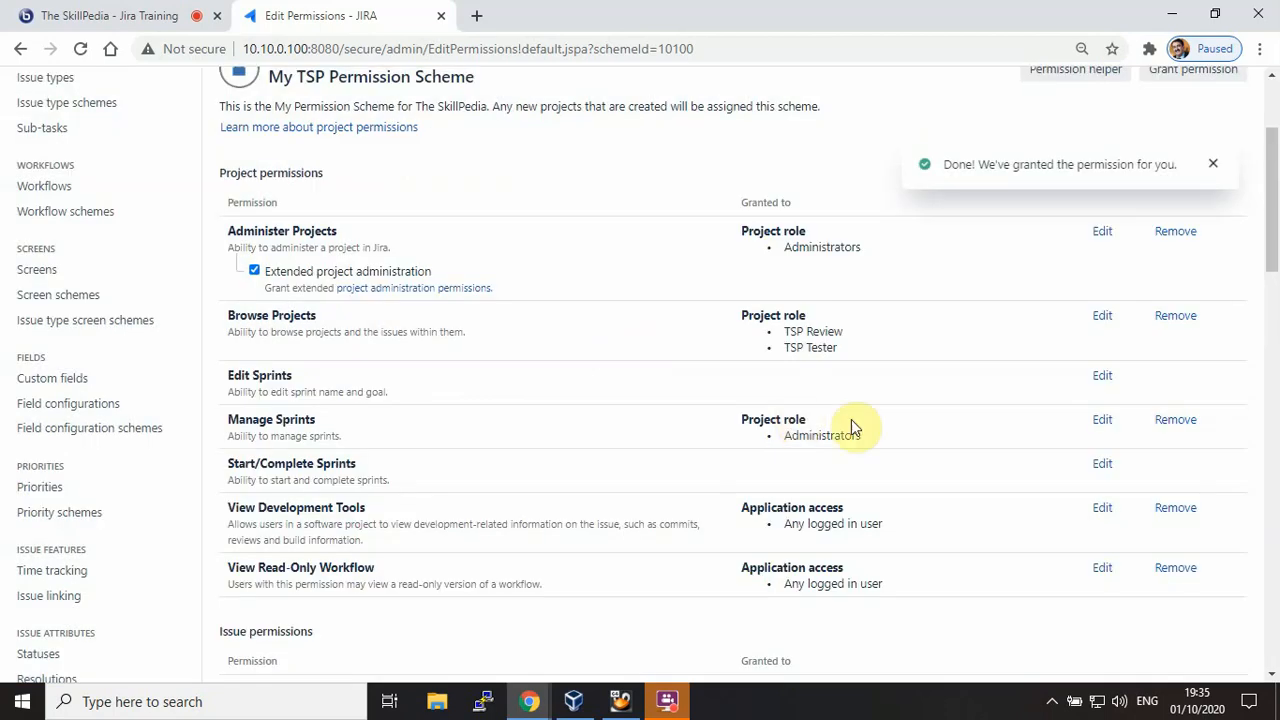
left_click_drag(1275, 216, 1274, 352)
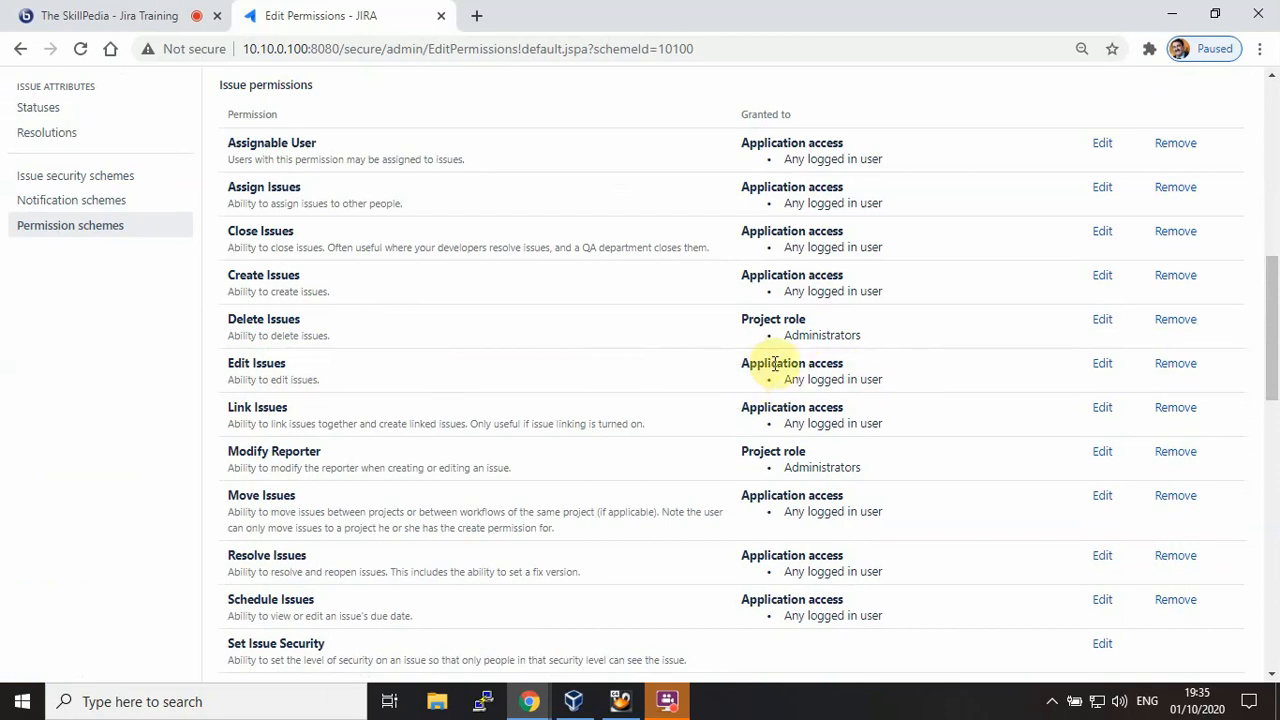
Grant the Edit Issues permission to the TSP Tester project role
left_click(1102, 366)
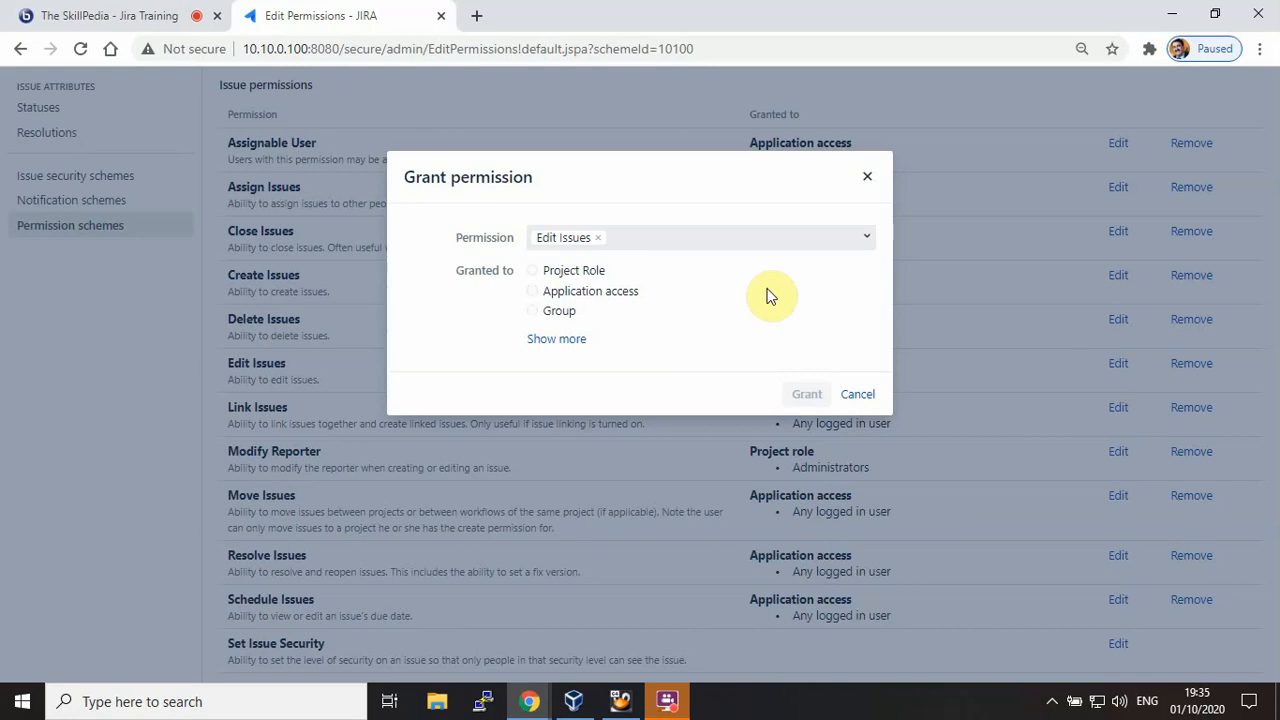
left_click(546, 276)
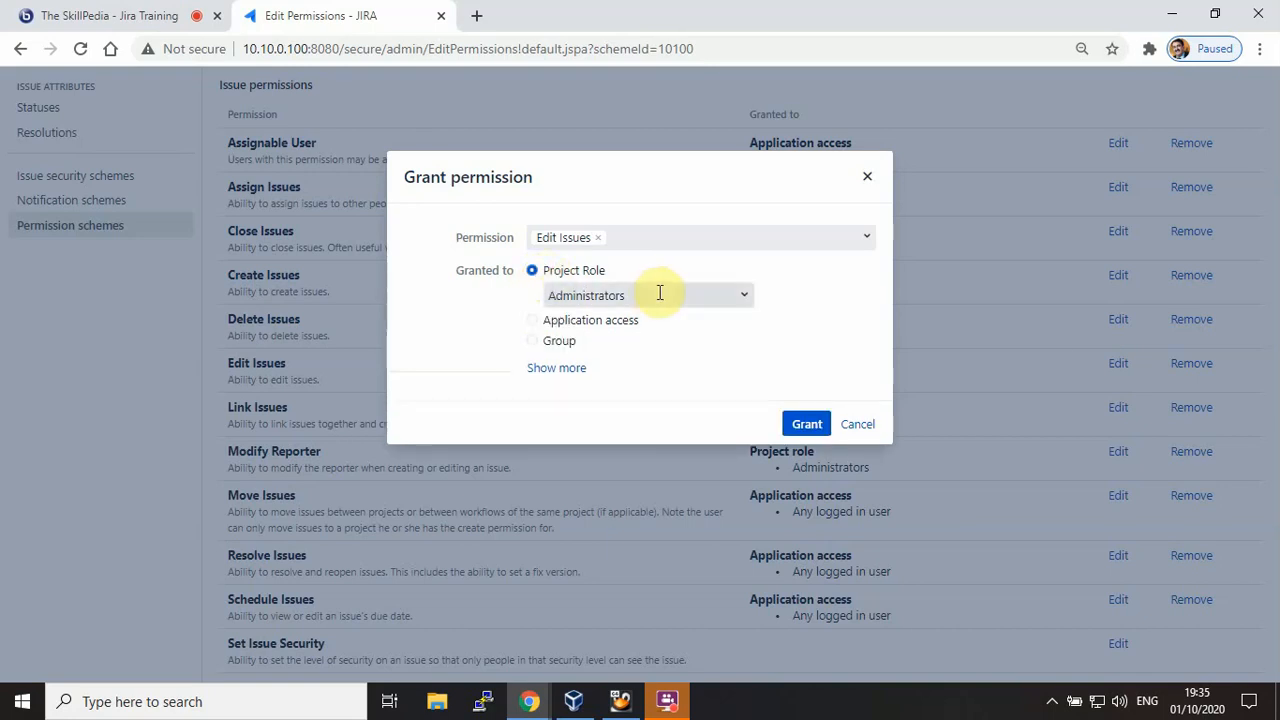
left_click(696, 294)
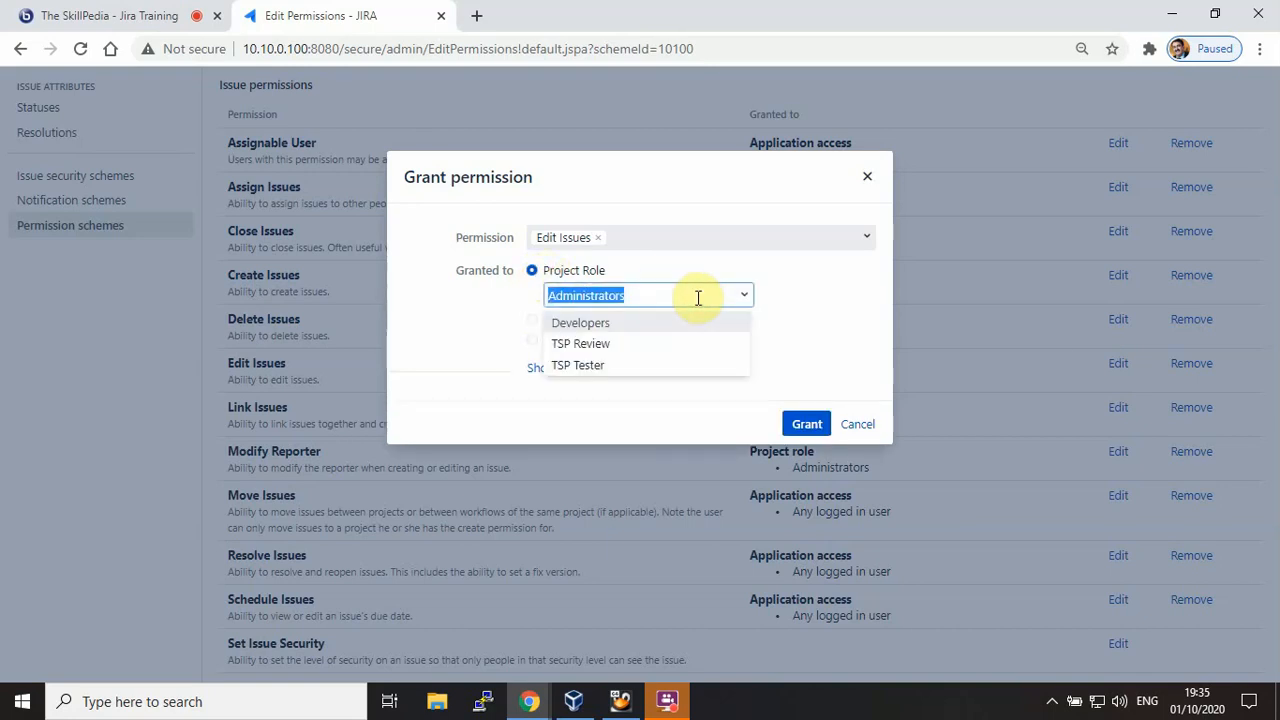
left_click(580, 366)
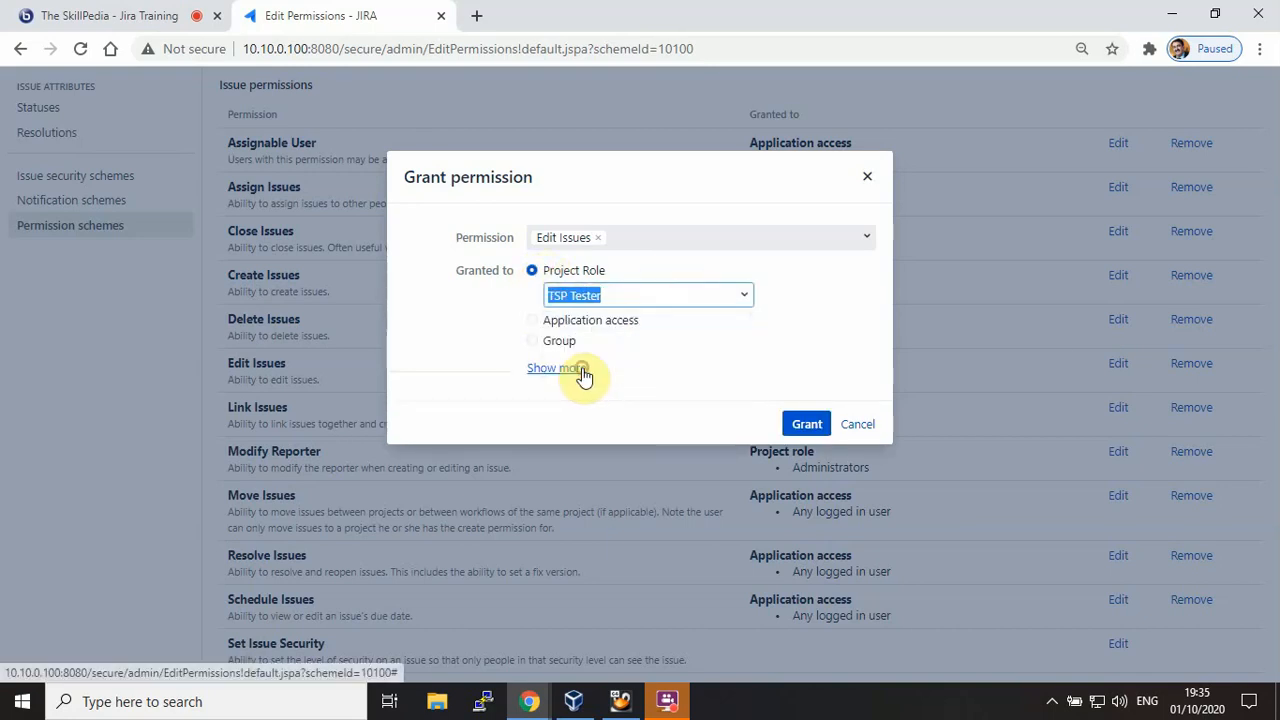
left_click(803, 424)
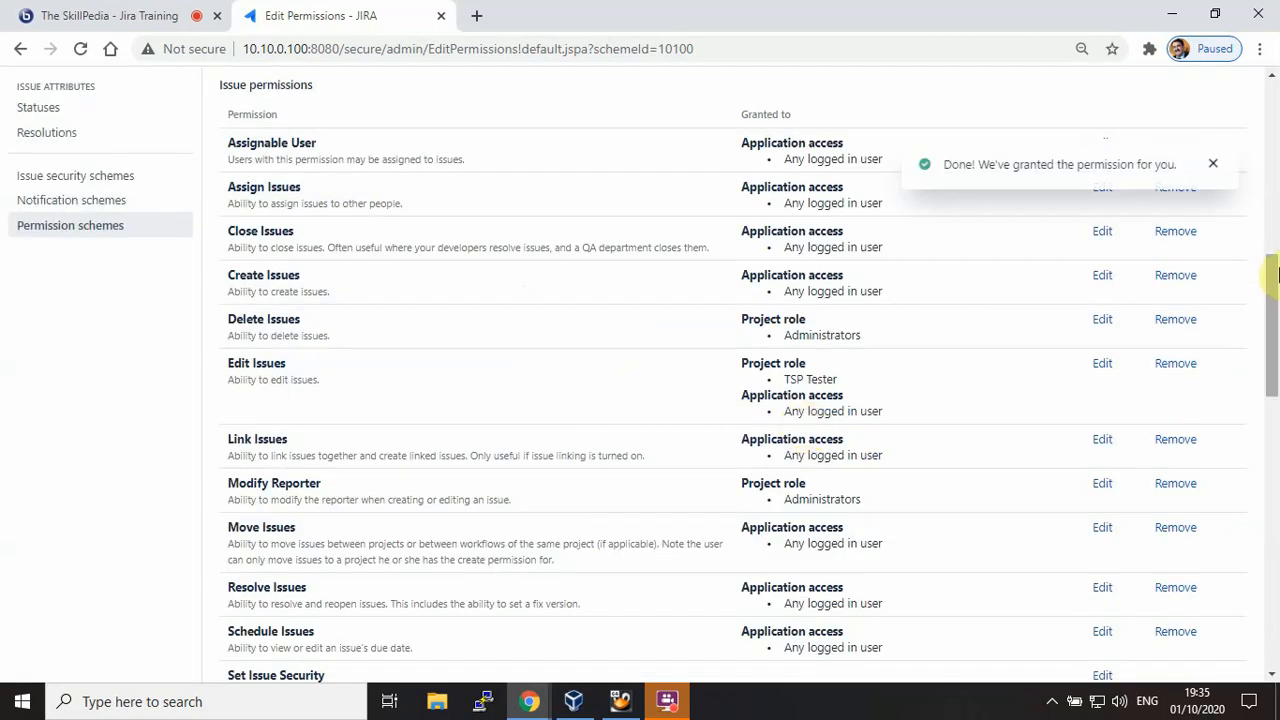
Grant the Create Attachments permission to the TSP Tester project role
left_click_drag(1276, 258, 1275, 495)
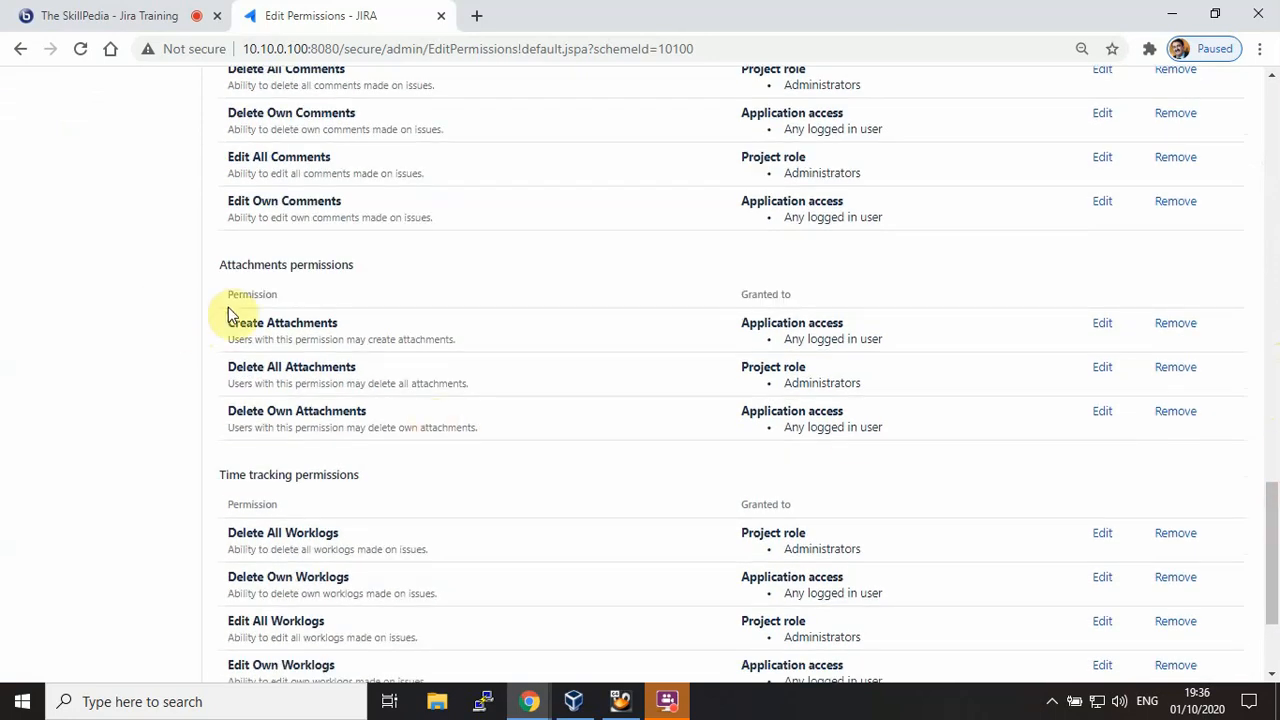
left_click(1101, 324)
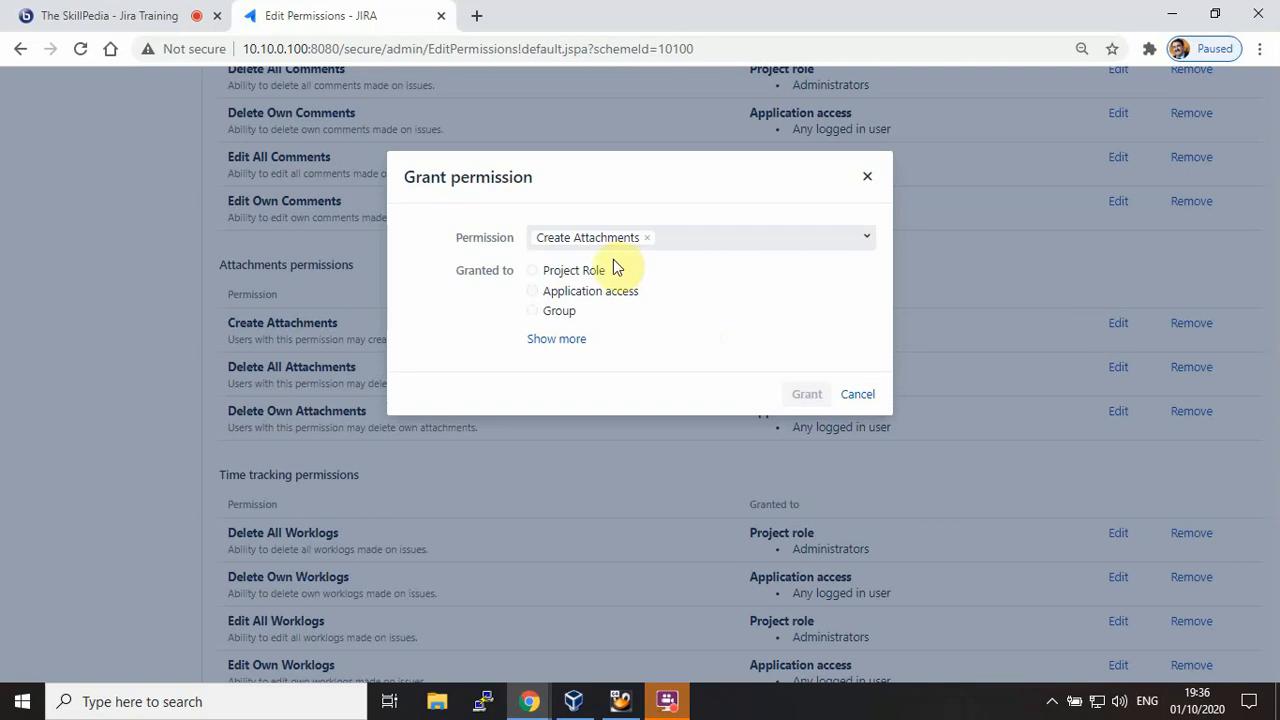
left_click(528, 273)
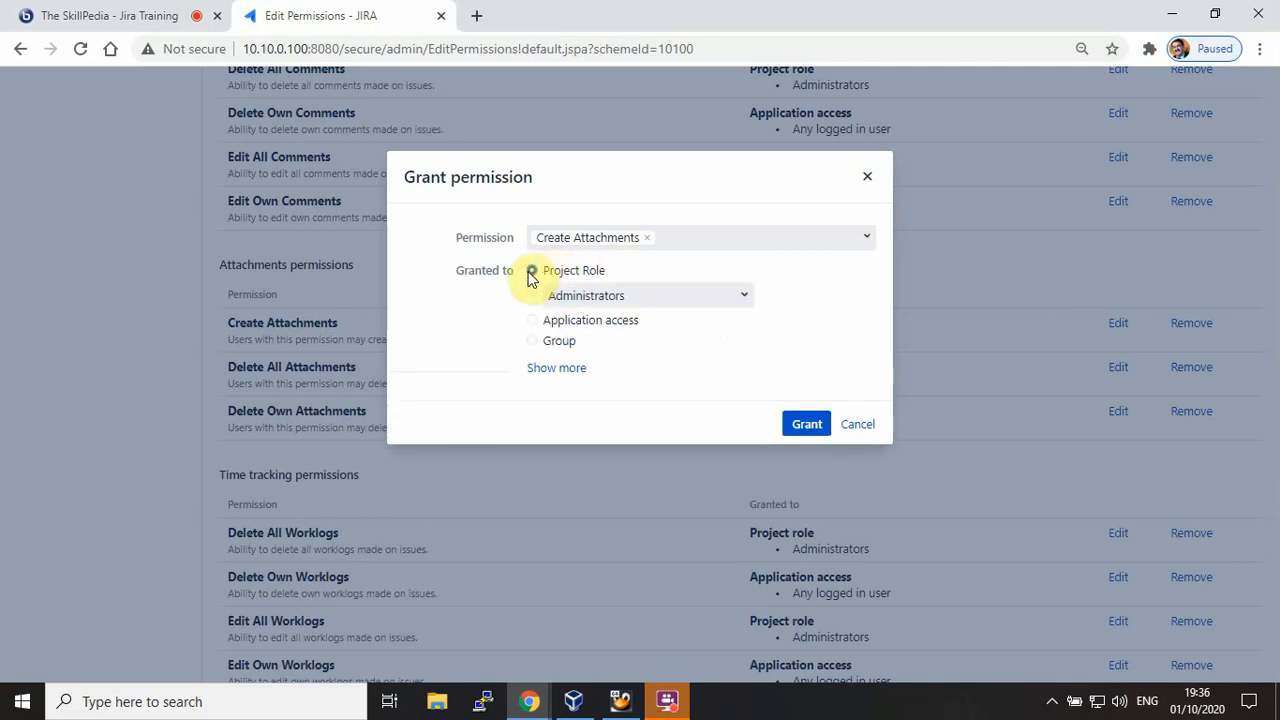
left_click(662, 296)
left_click(608, 366)
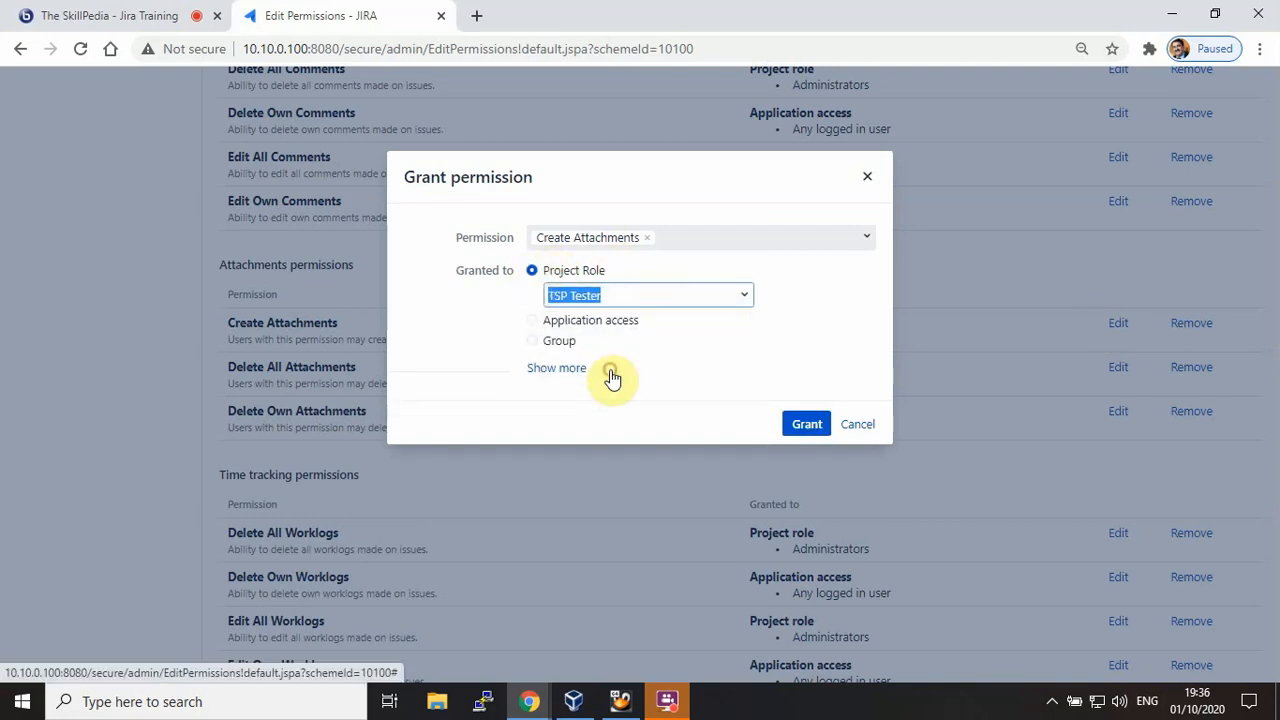
left_click(817, 426)
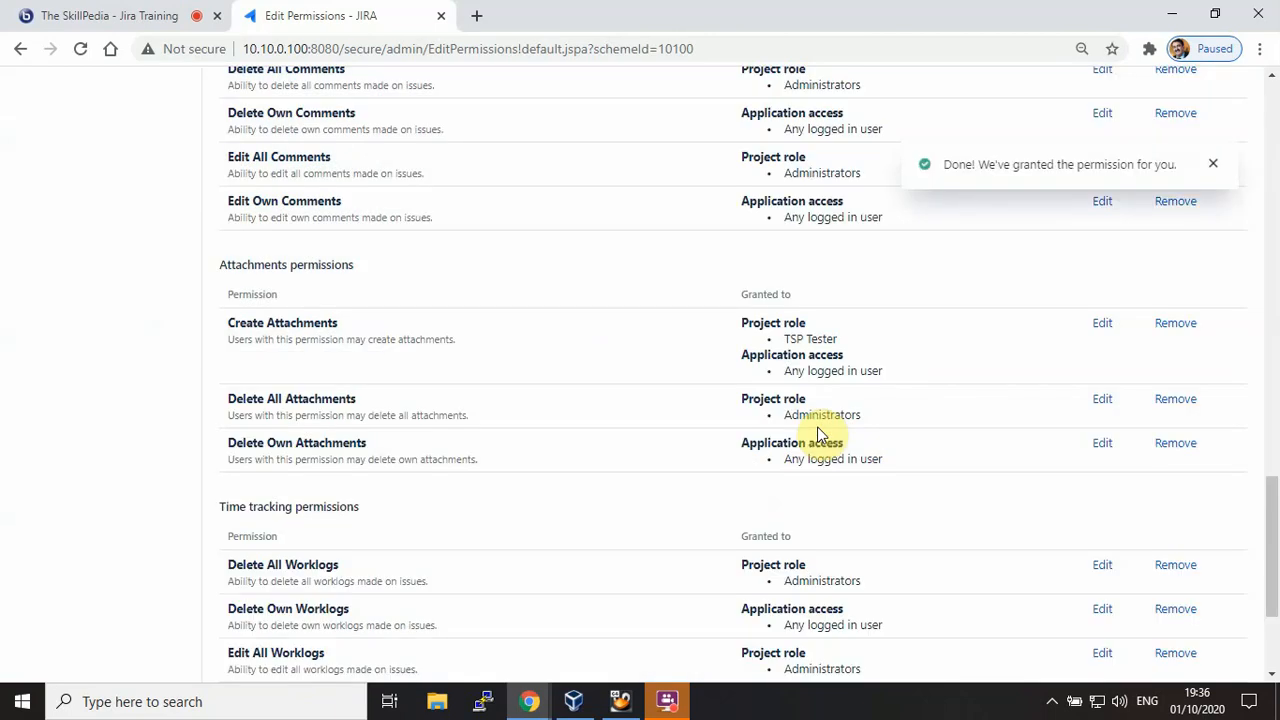
left_click_drag(1271, 523, 1275, 165)
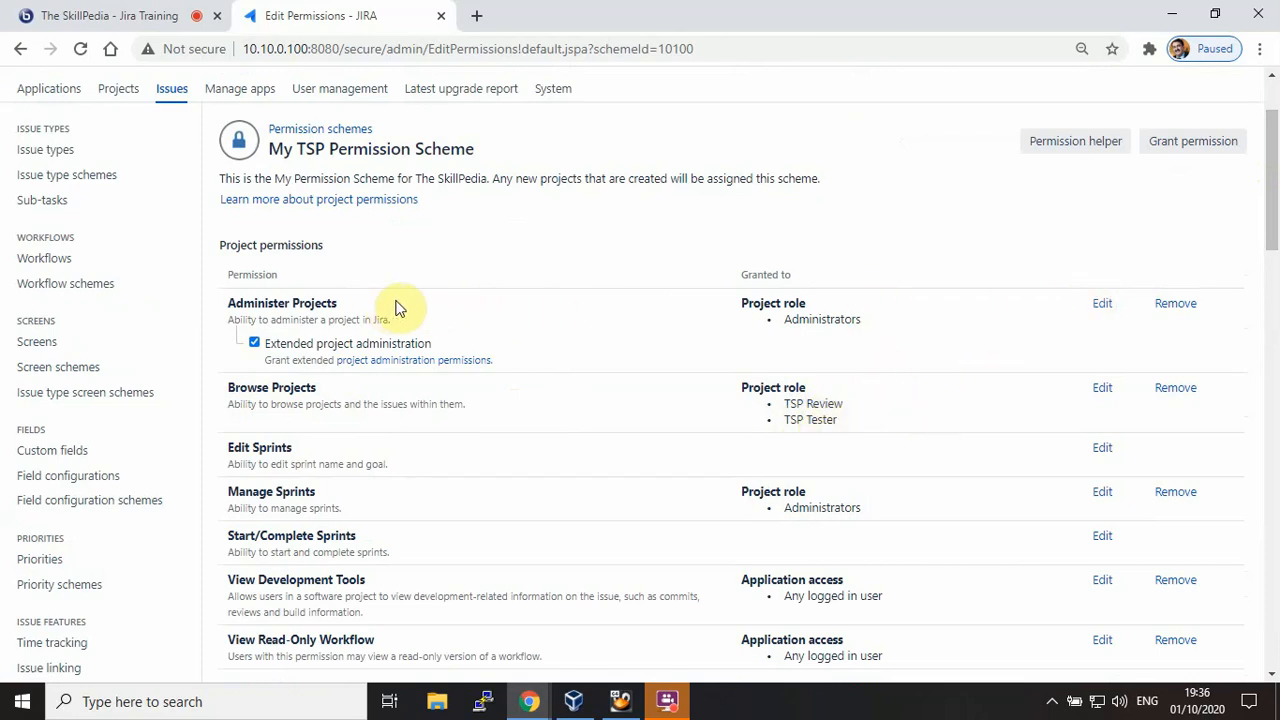
Remove the Administrators role from the Administer Projects permission
left_click(1176, 304)
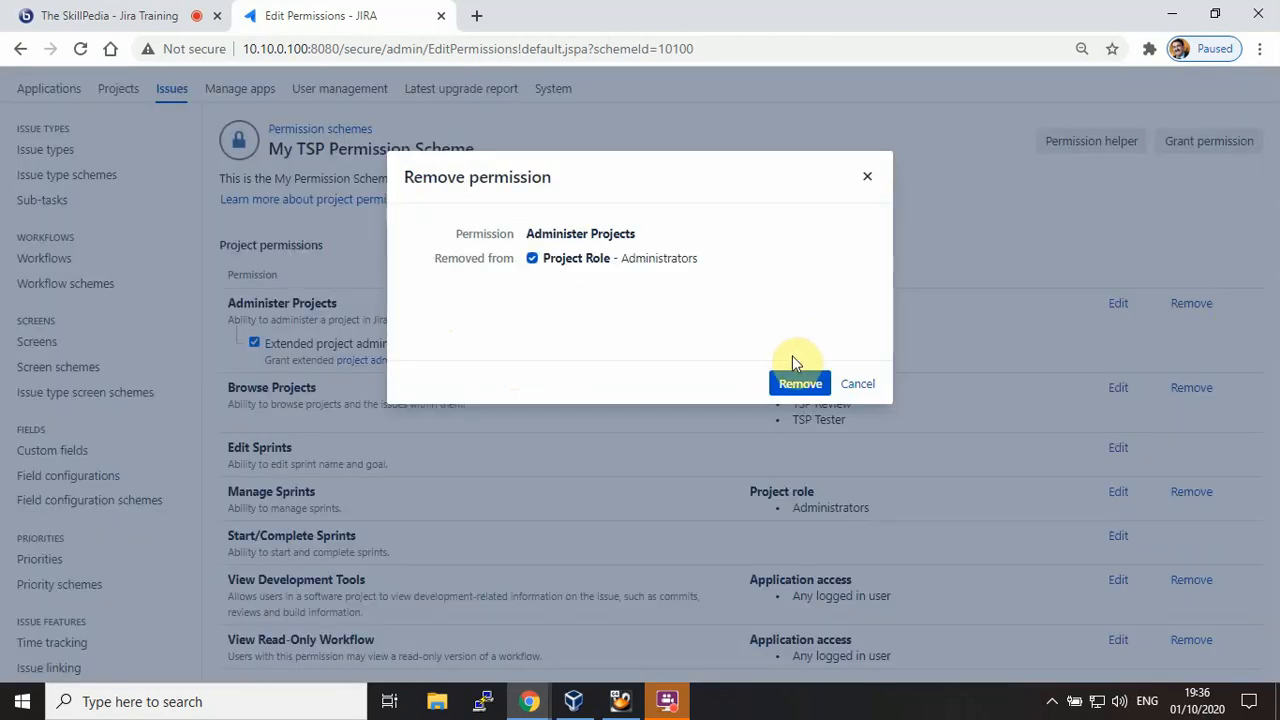
left_click(796, 390)
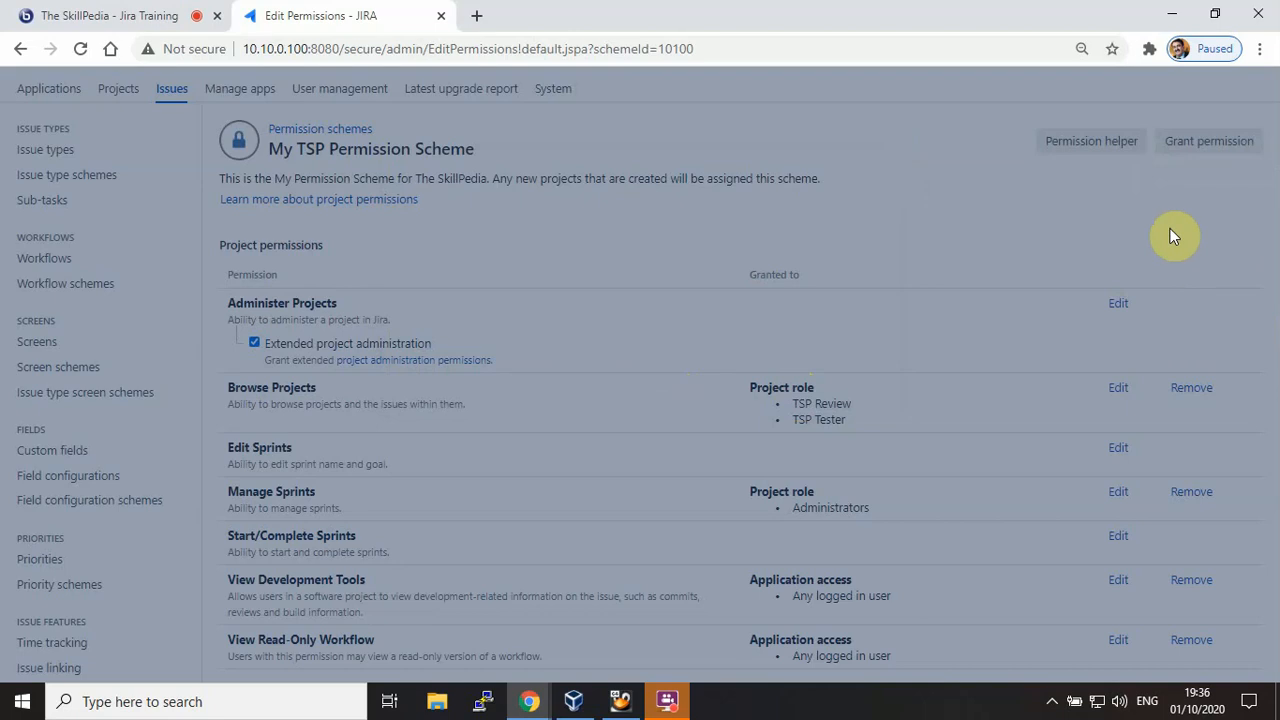
left_click(1041, 213)
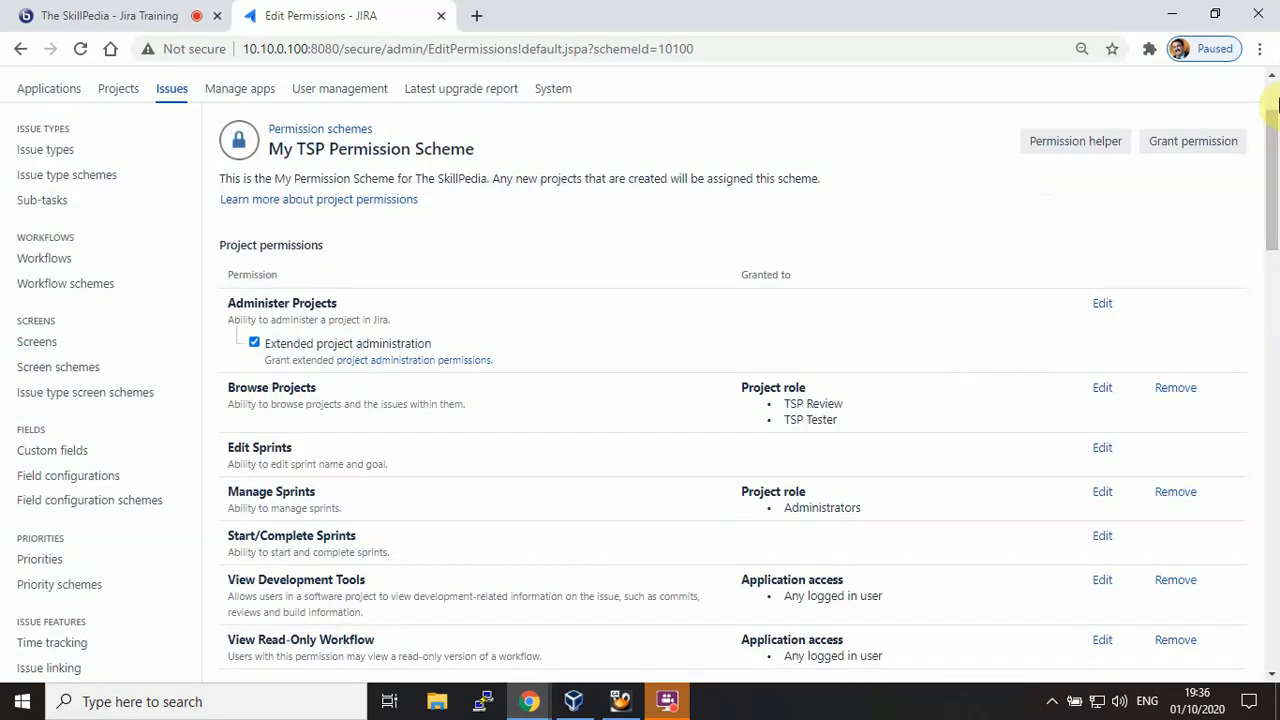
scroll(1276, 97, "up", 2)
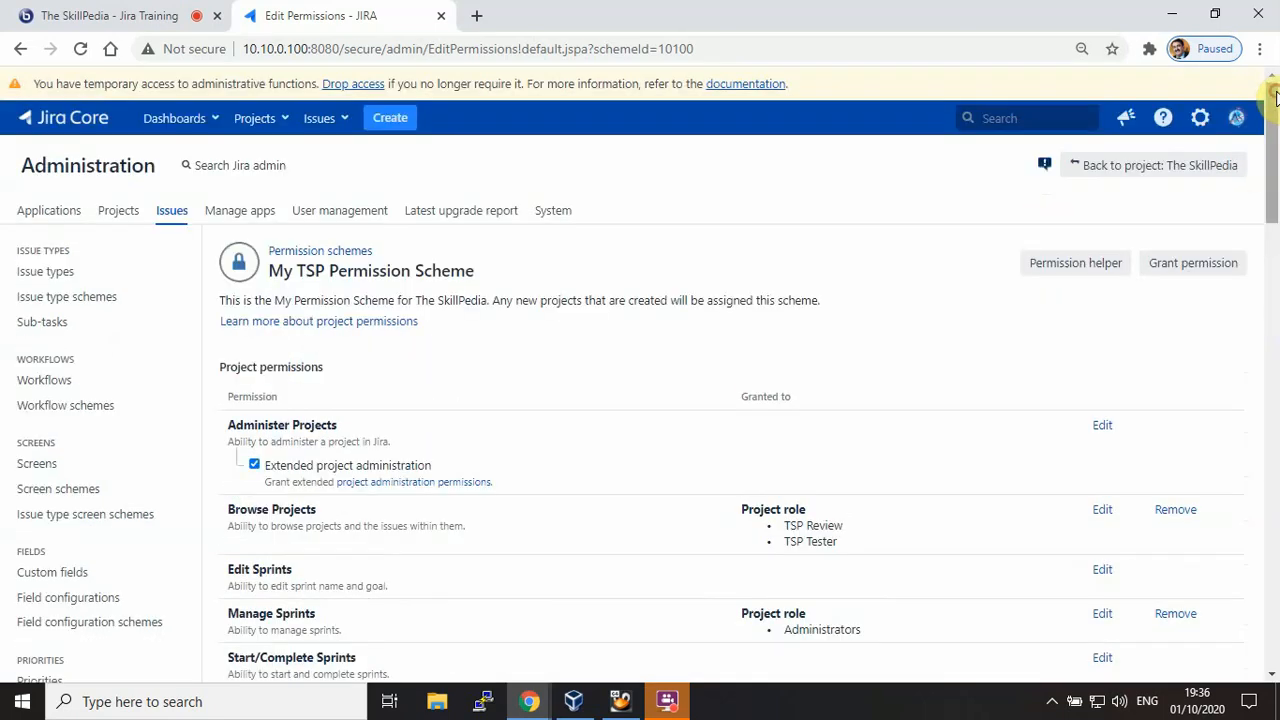
Open the tsp-team group's details through a user's account in User management
left_click(1200, 119)
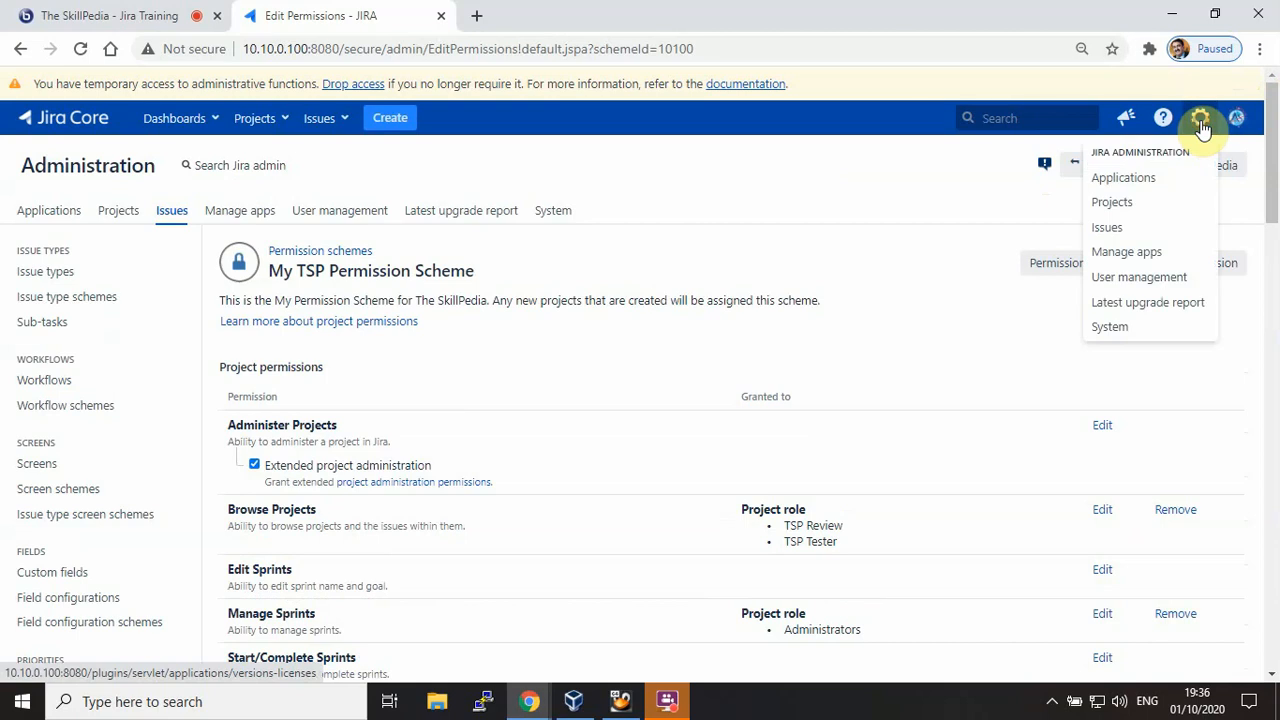
left_click(1114, 279)
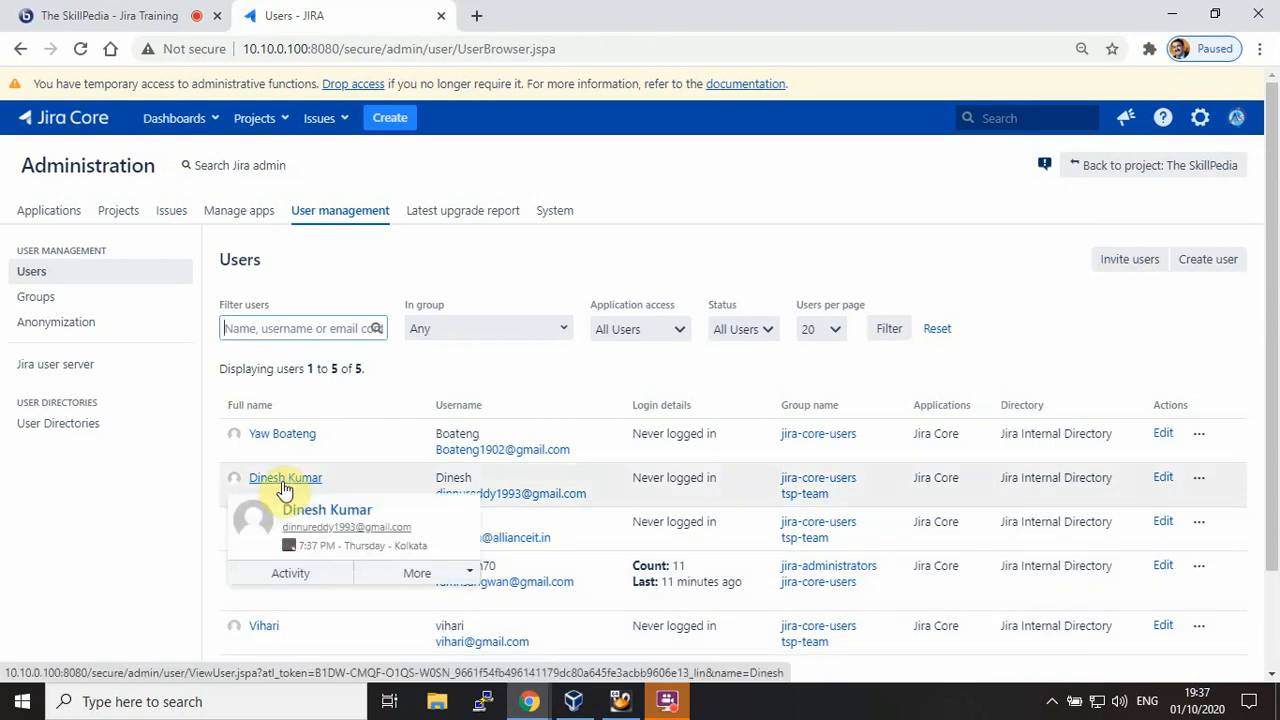
left_click(285, 480)
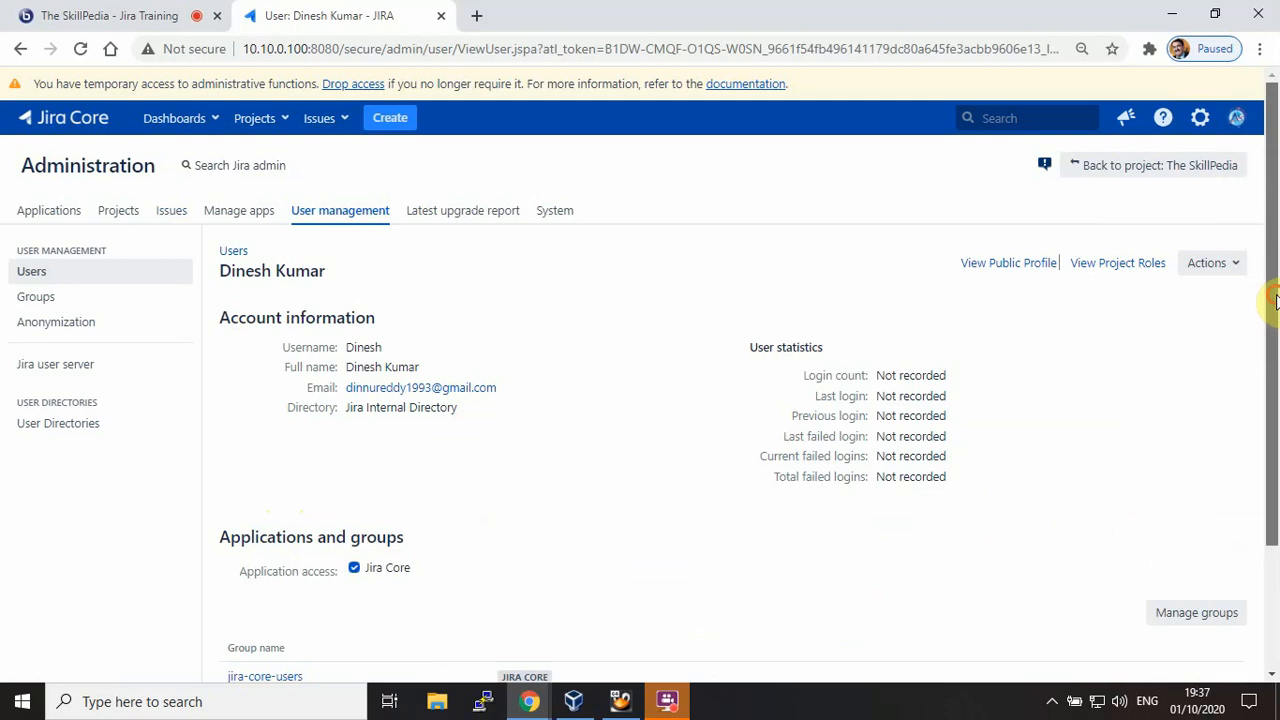
left_click_drag(1275, 300, 1272, 470)
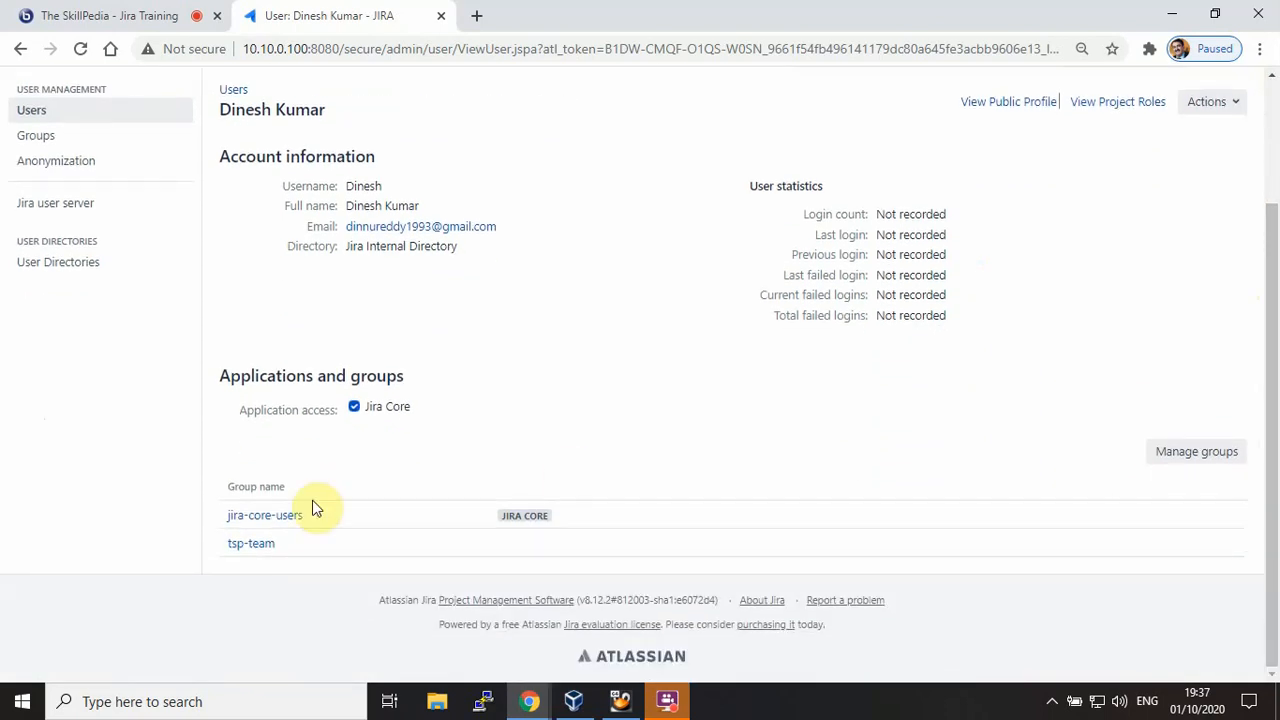
left_click(240, 543)
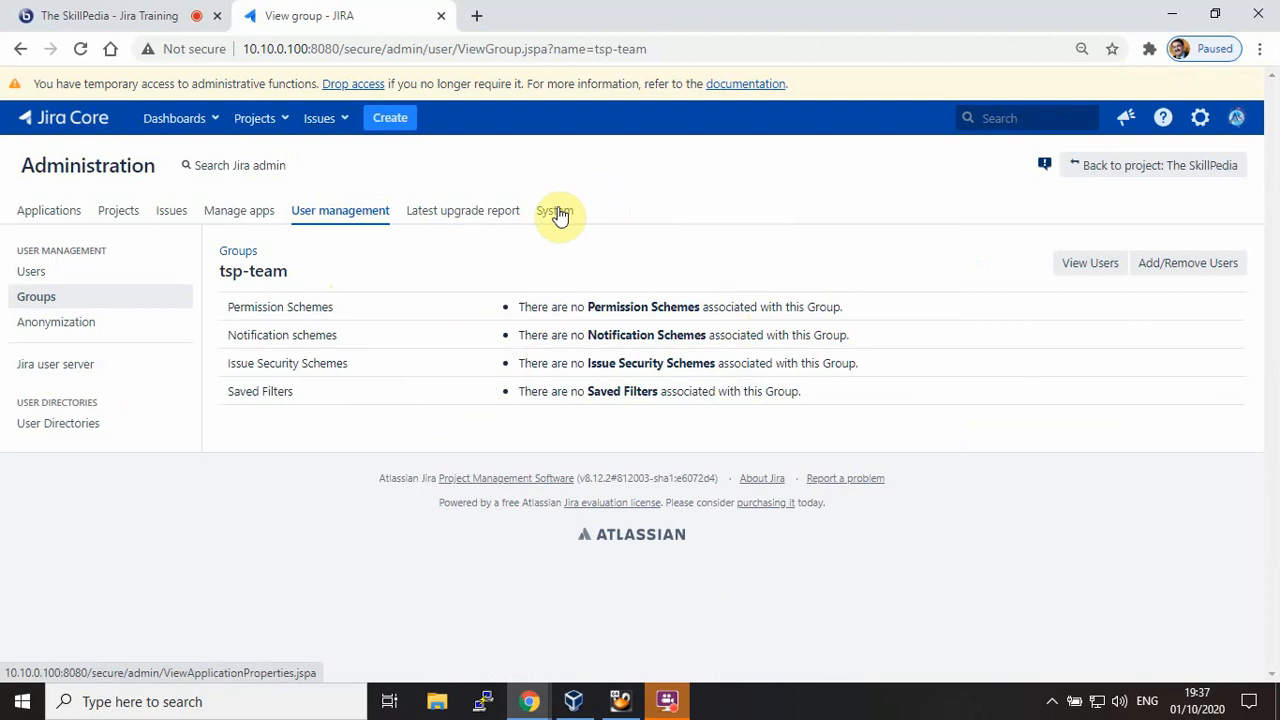
left_click(557, 212)
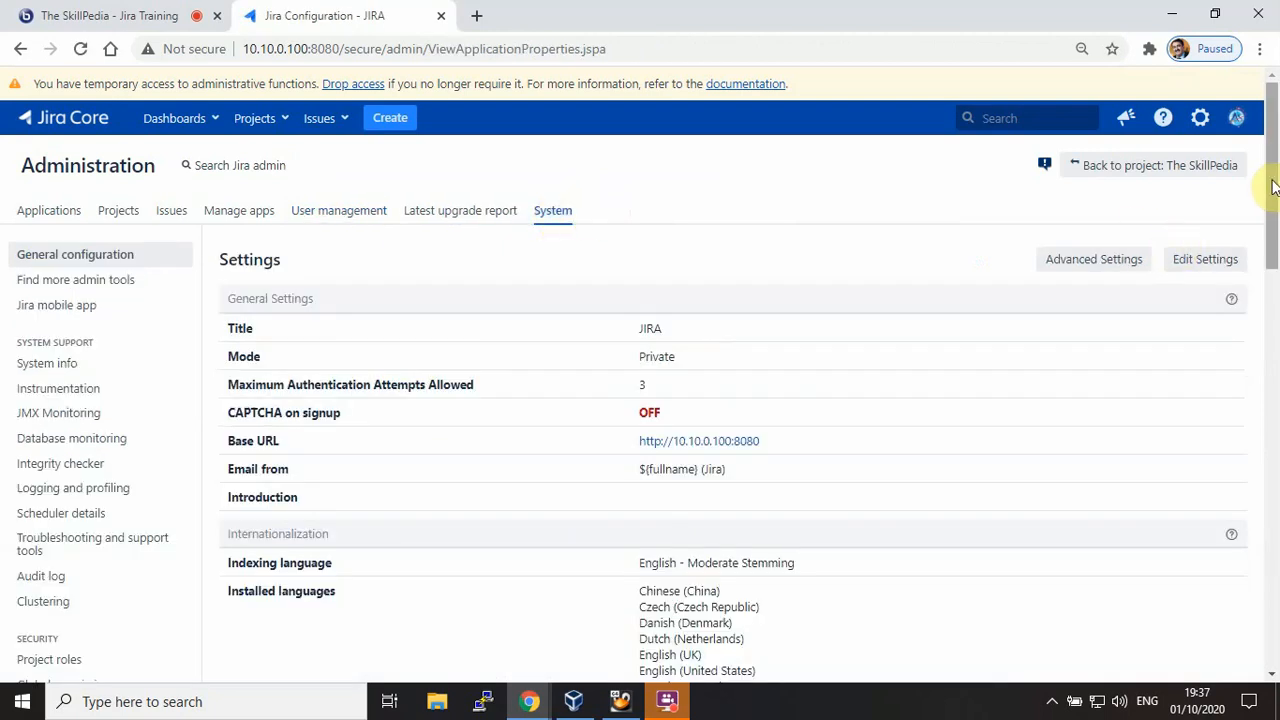
Open Project roles under Security to show the Administrators, Developers, TSP Review and TSP Tester roles
left_click_drag(1273, 187, 1214, 289)
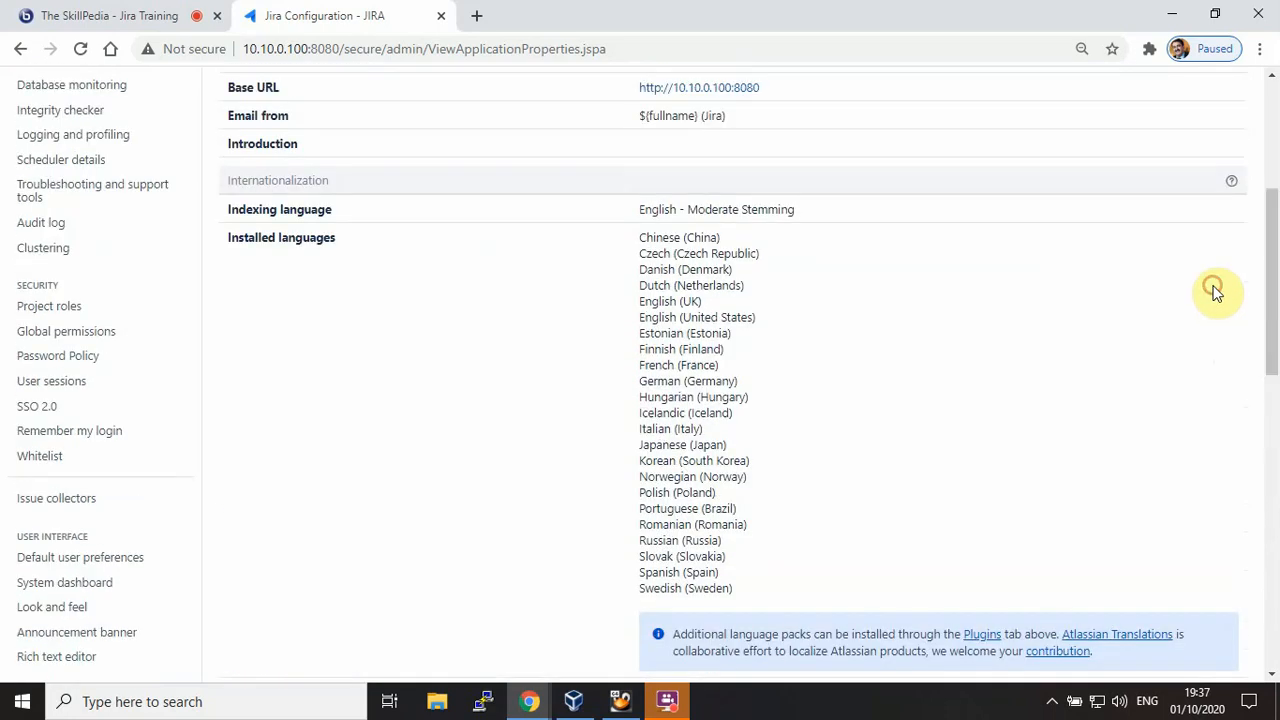
left_click(41, 310)
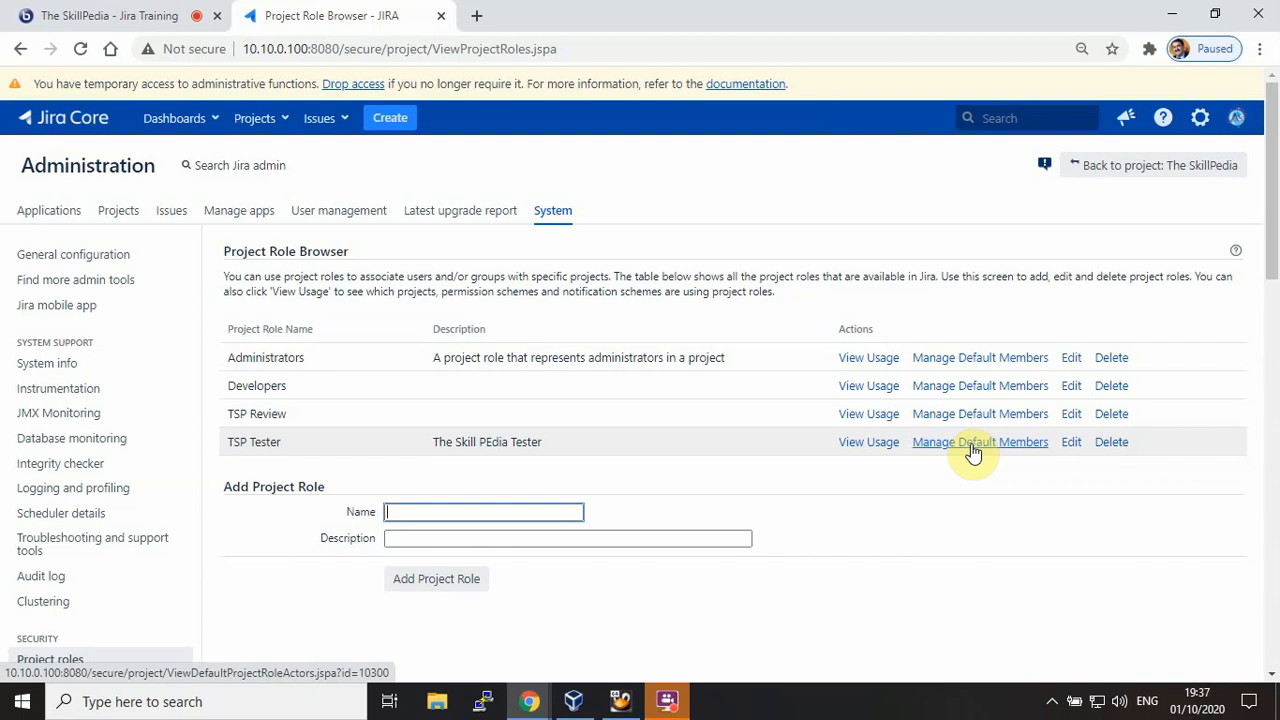
Open the TSP Tester role's Default Groups editor and its user picker
left_click(973, 447)
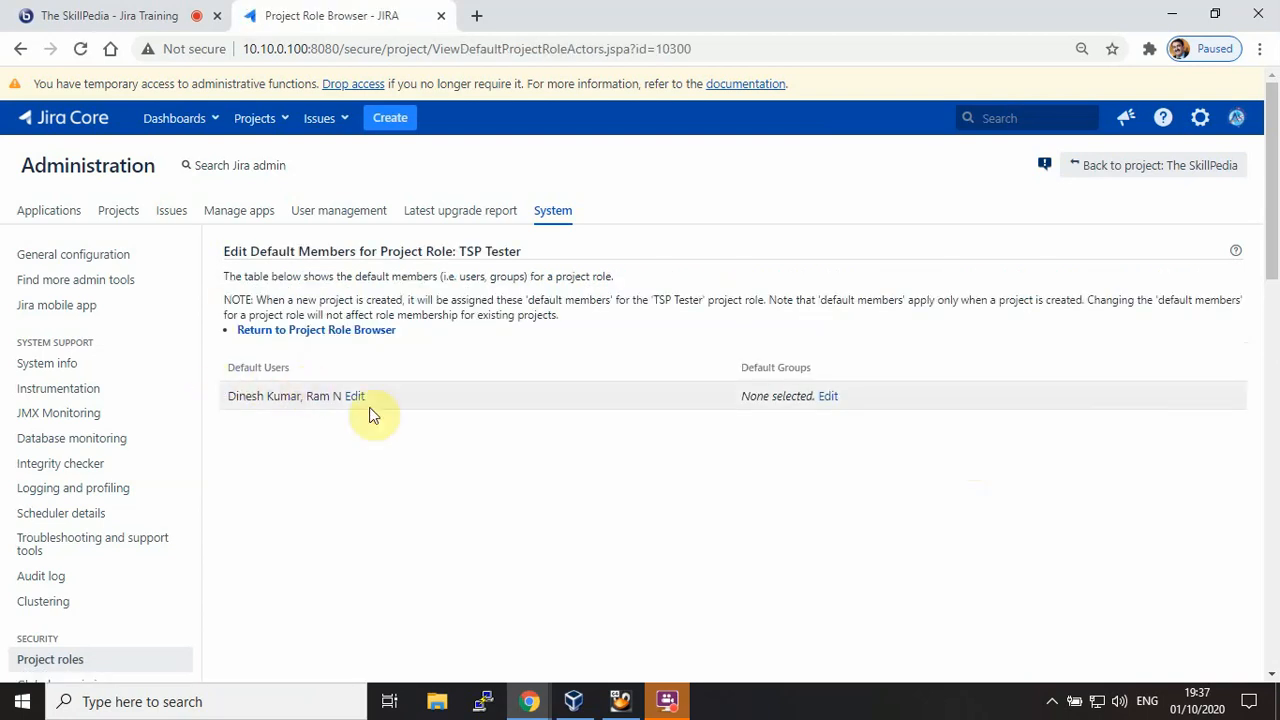
left_click(828, 396)
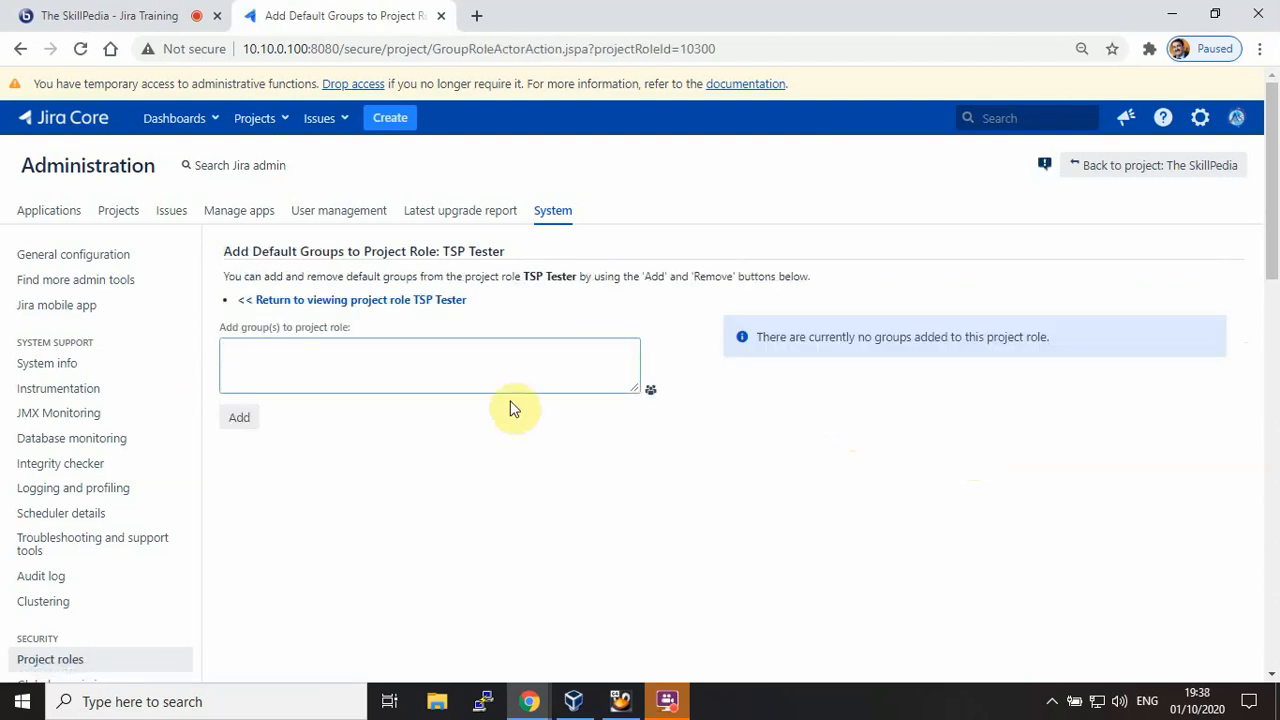
left_click(655, 392)
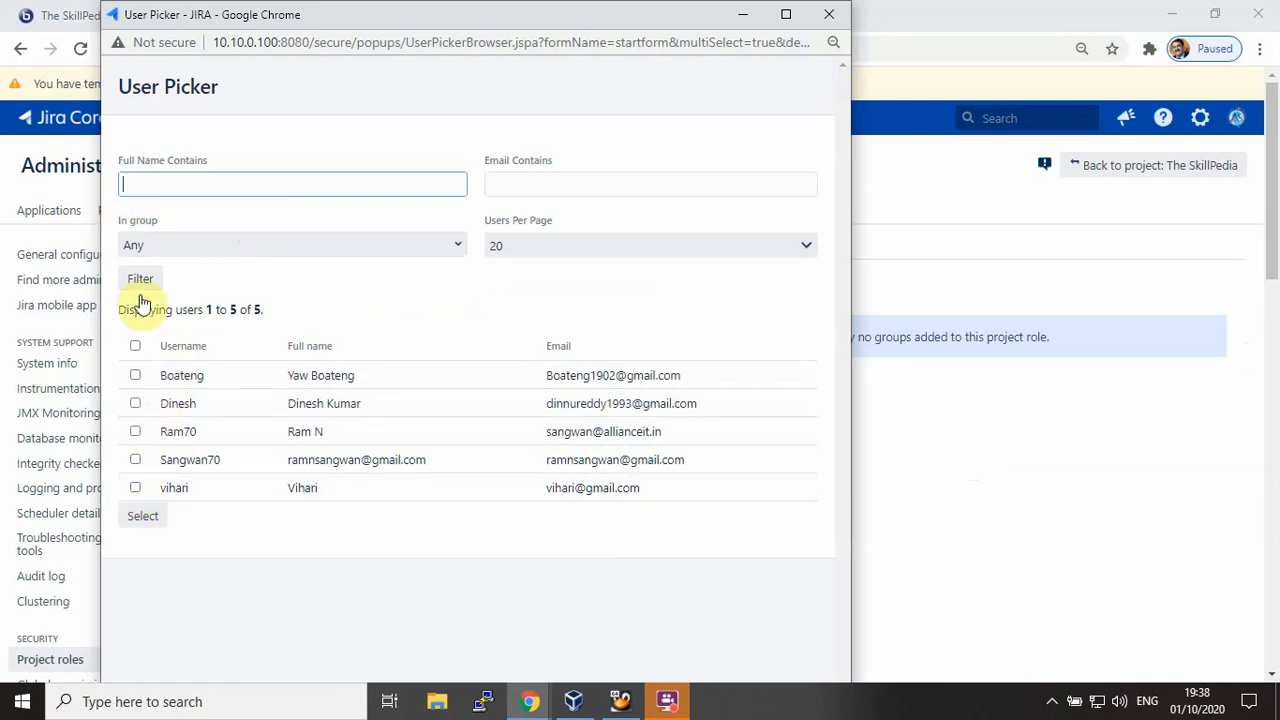
Filter the user picker by tsp-team and insert two of its members into the field
left_click(461, 254)
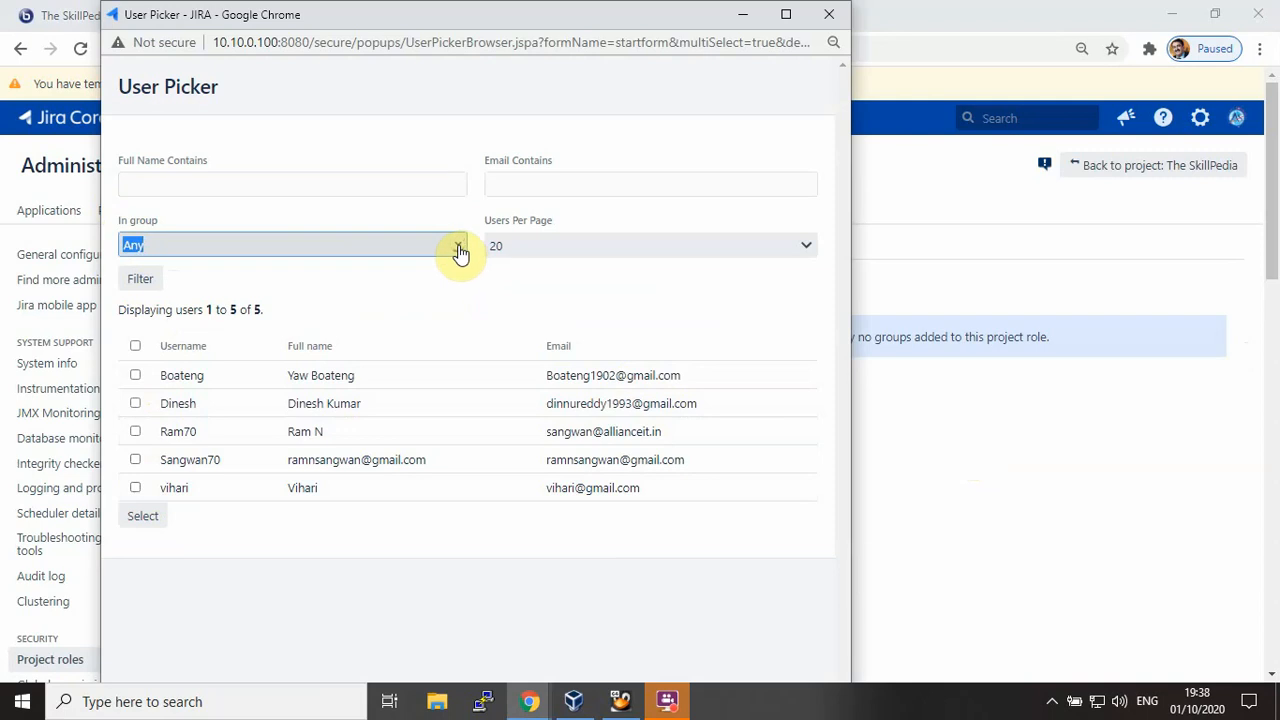
left_click(459, 249)
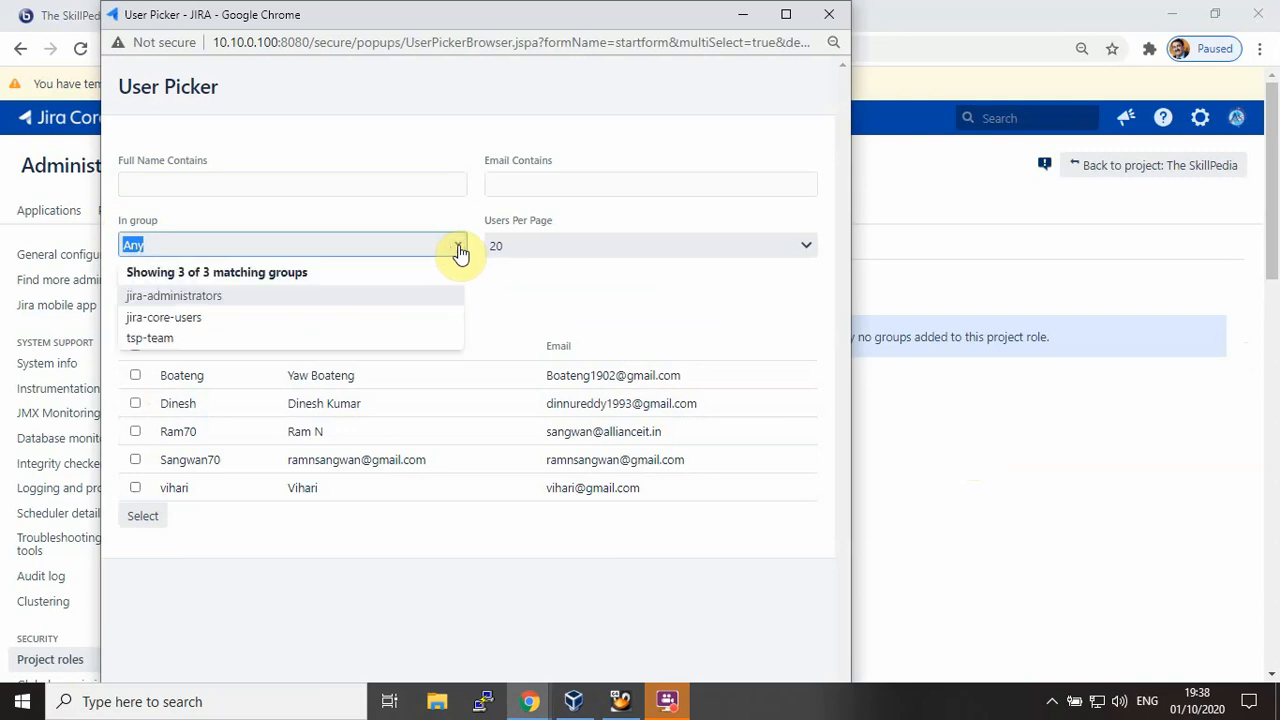
left_click(166, 340)
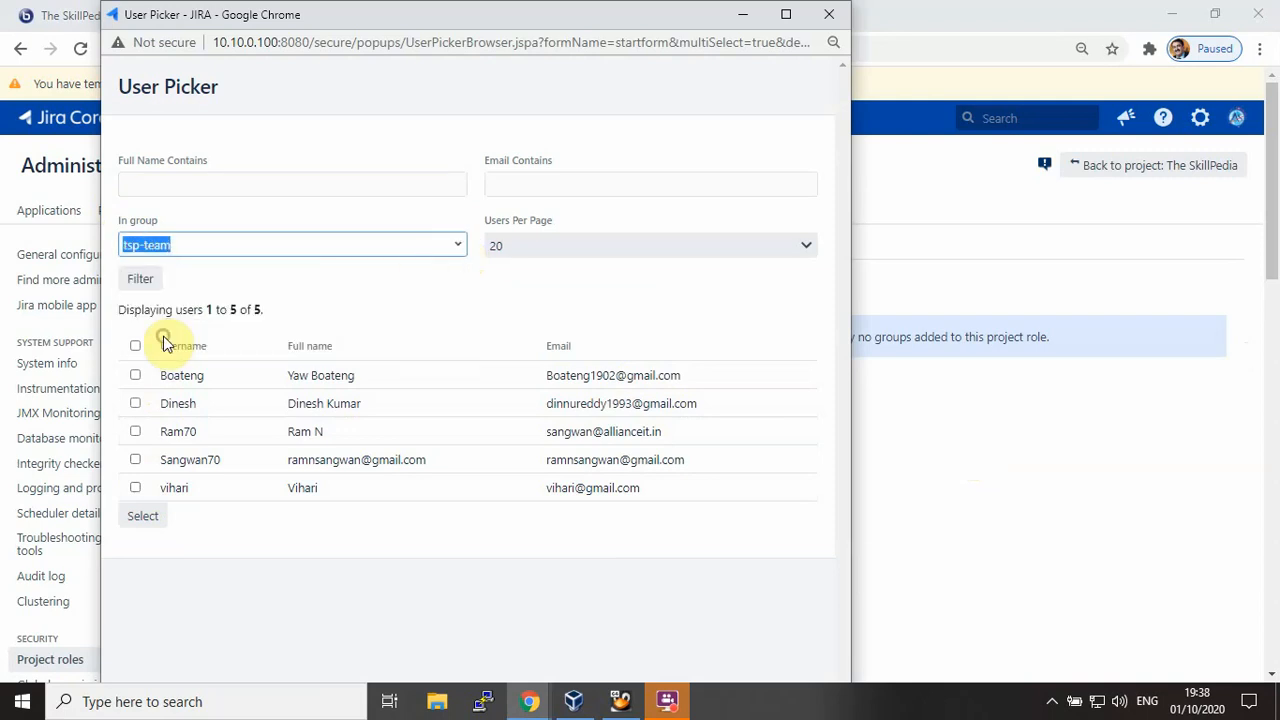
left_click(134, 277)
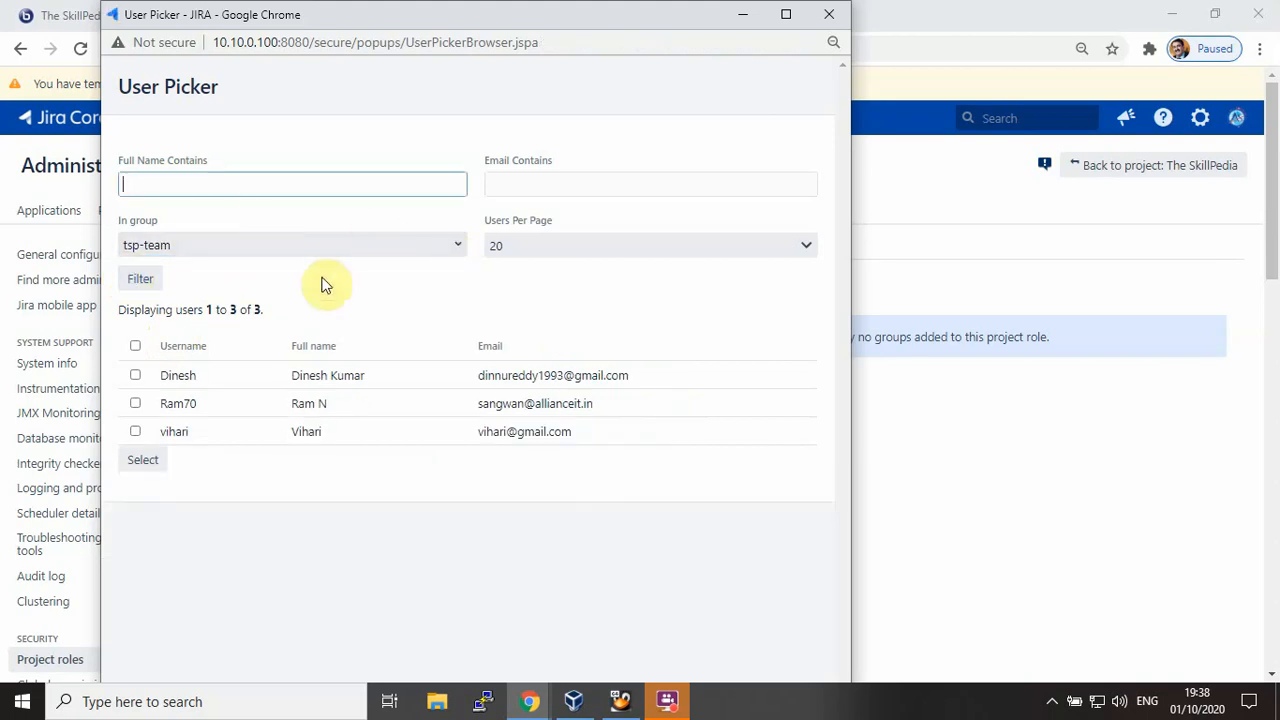
left_click(135, 404)
left_click(135, 431)
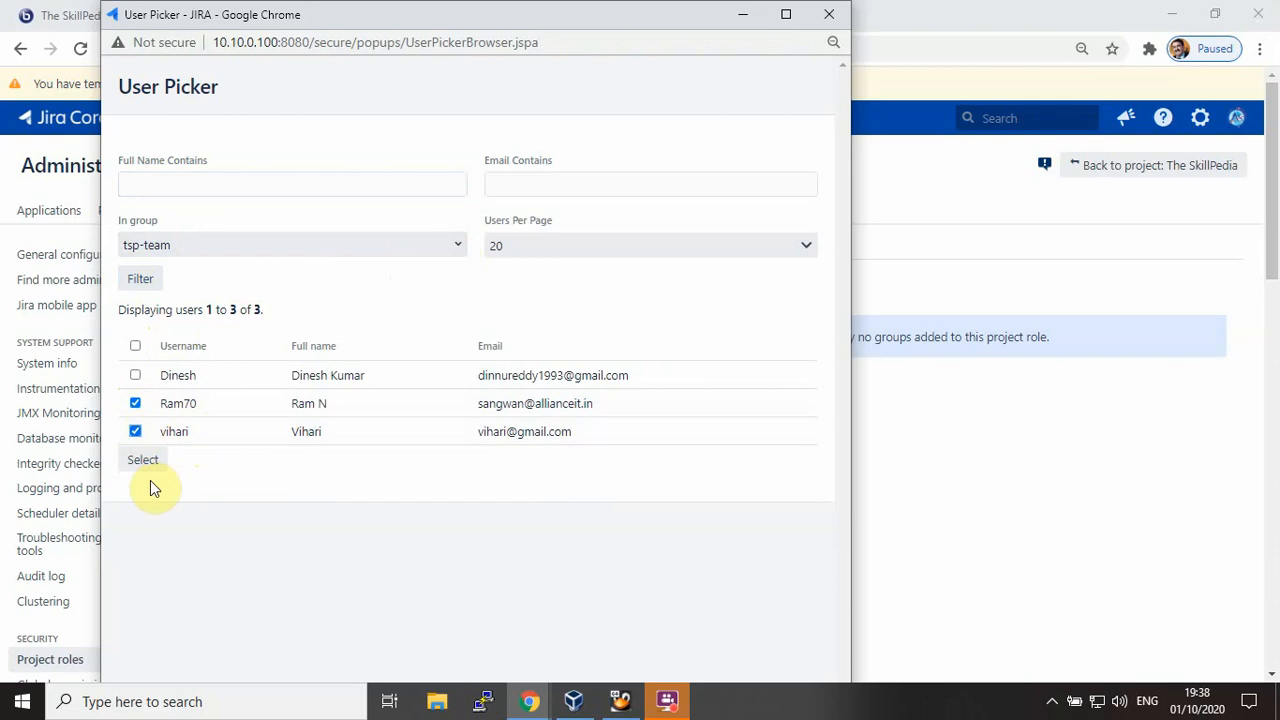
left_click(143, 461)
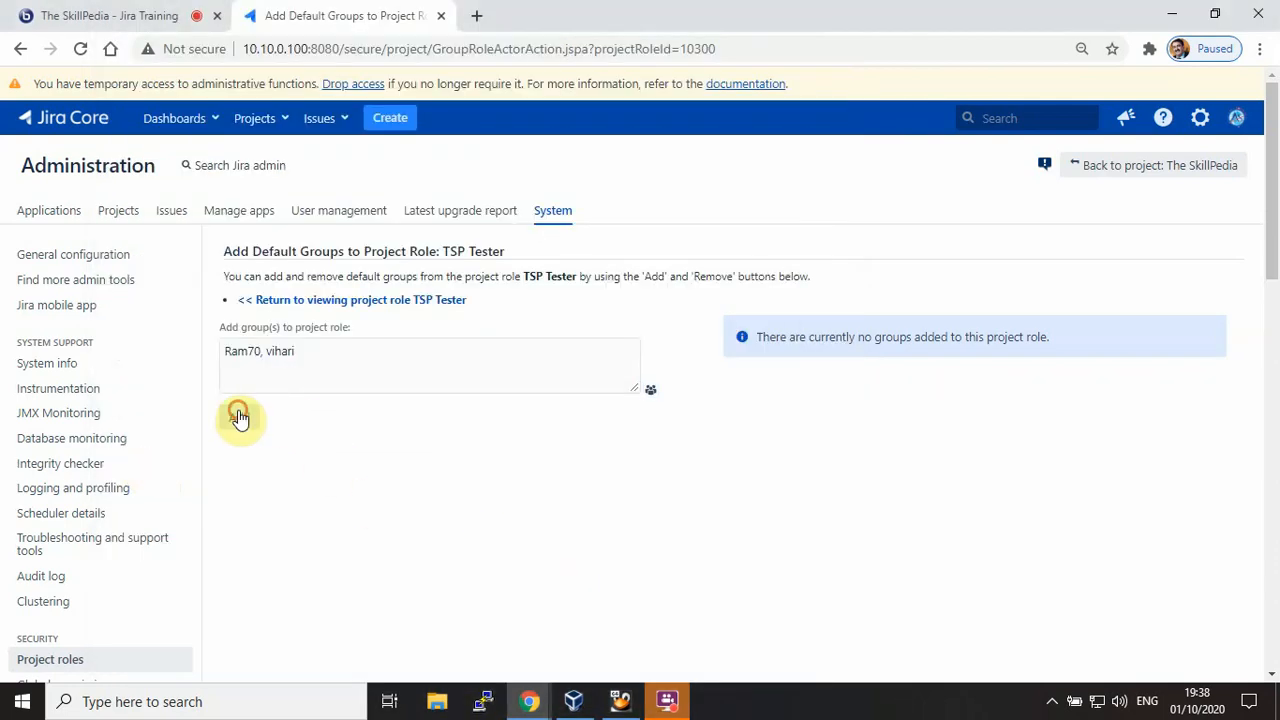
Submit the two users as TSP Tester default groups, which is rejected, then go to User management
left_click(239, 417)
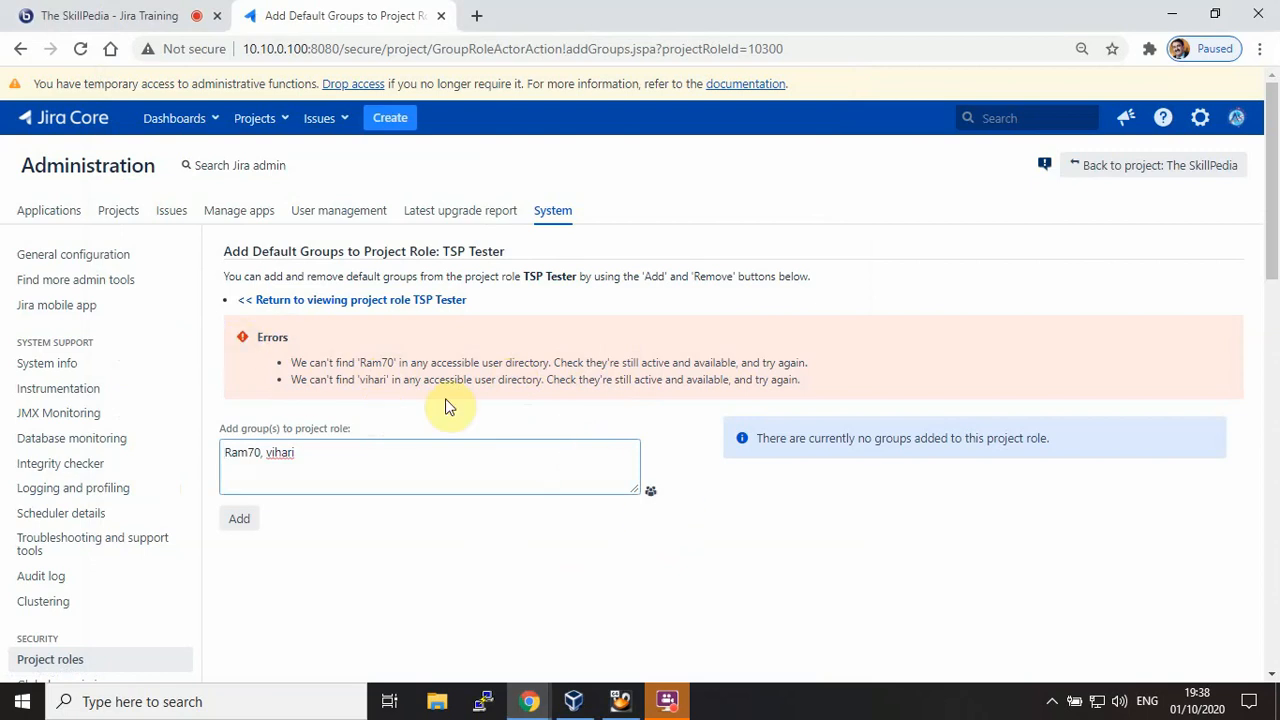
left_click(337, 213)
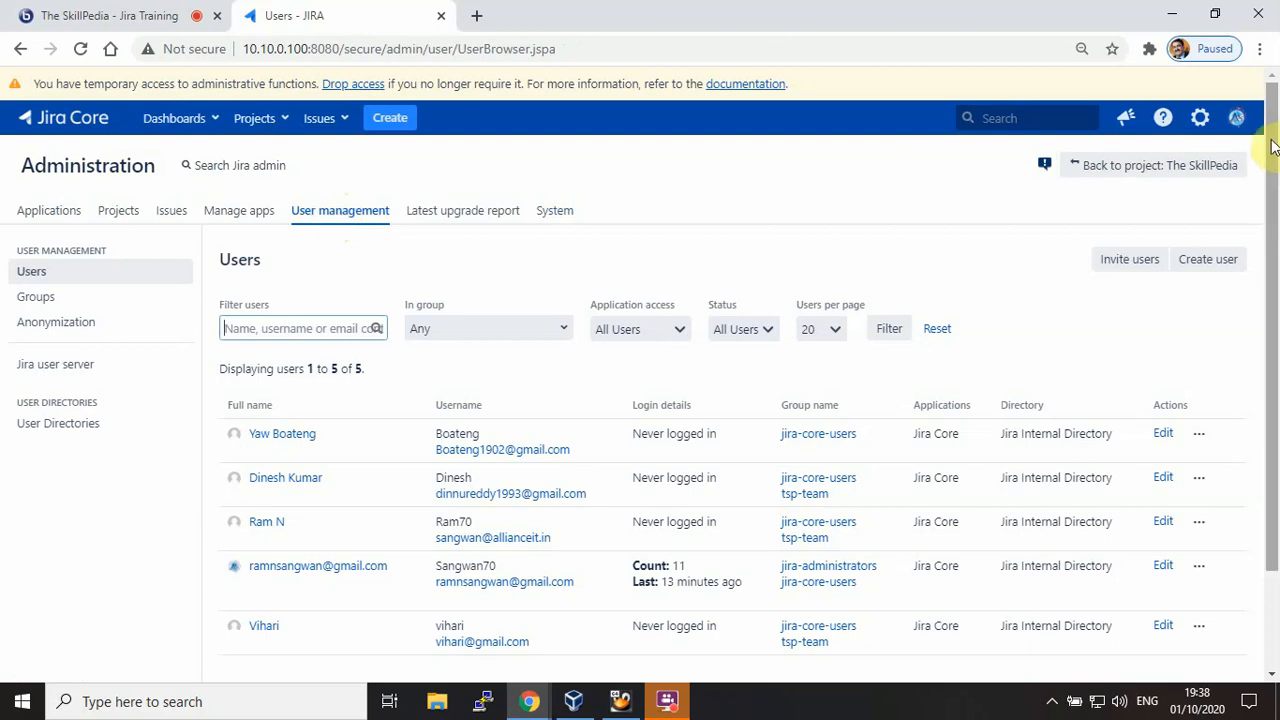
Navigate through the gear menu's Issues section to the Permission schemes list
left_click_drag(1273, 160, 1279, 372)
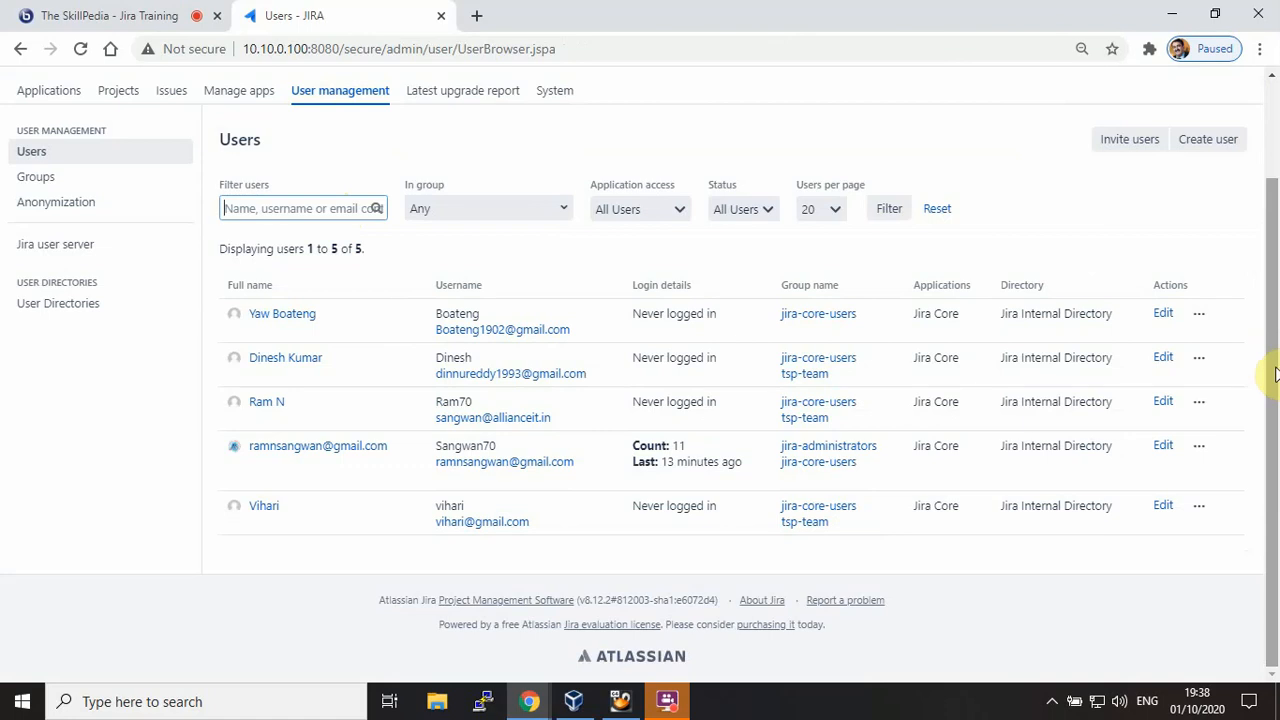
left_click_drag(1276, 375, 1275, 240)
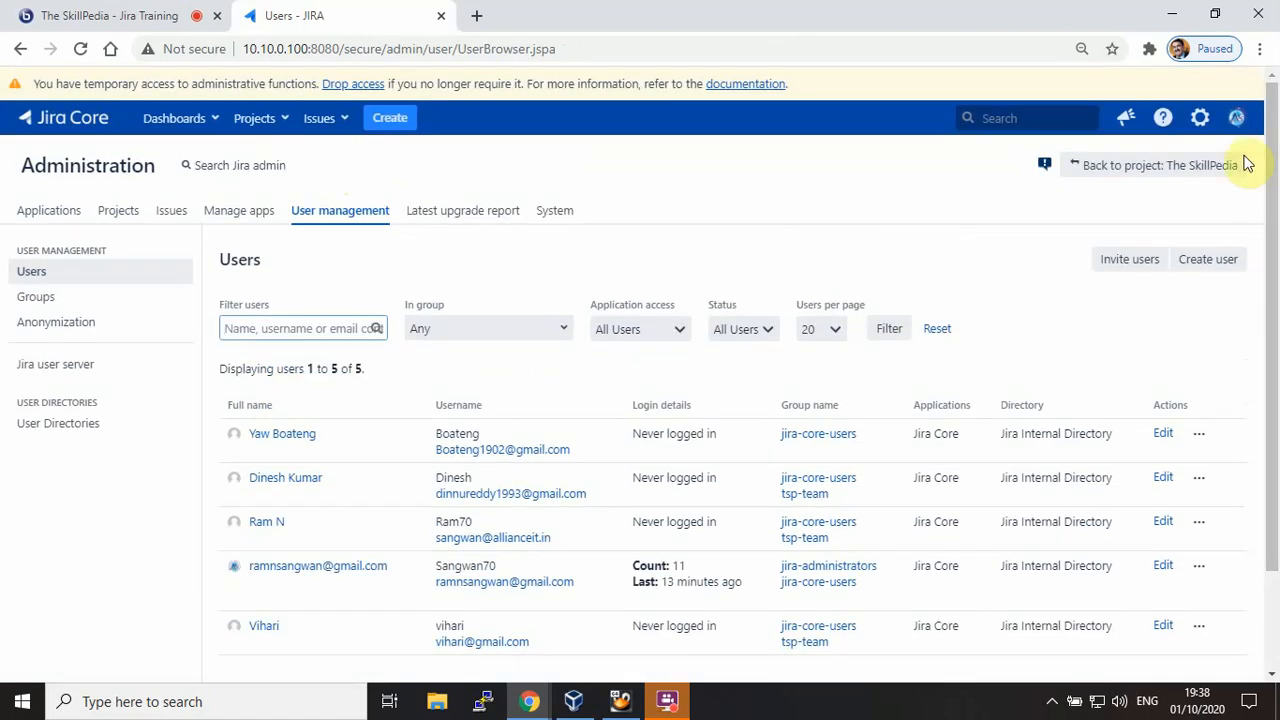
left_click(1200, 117)
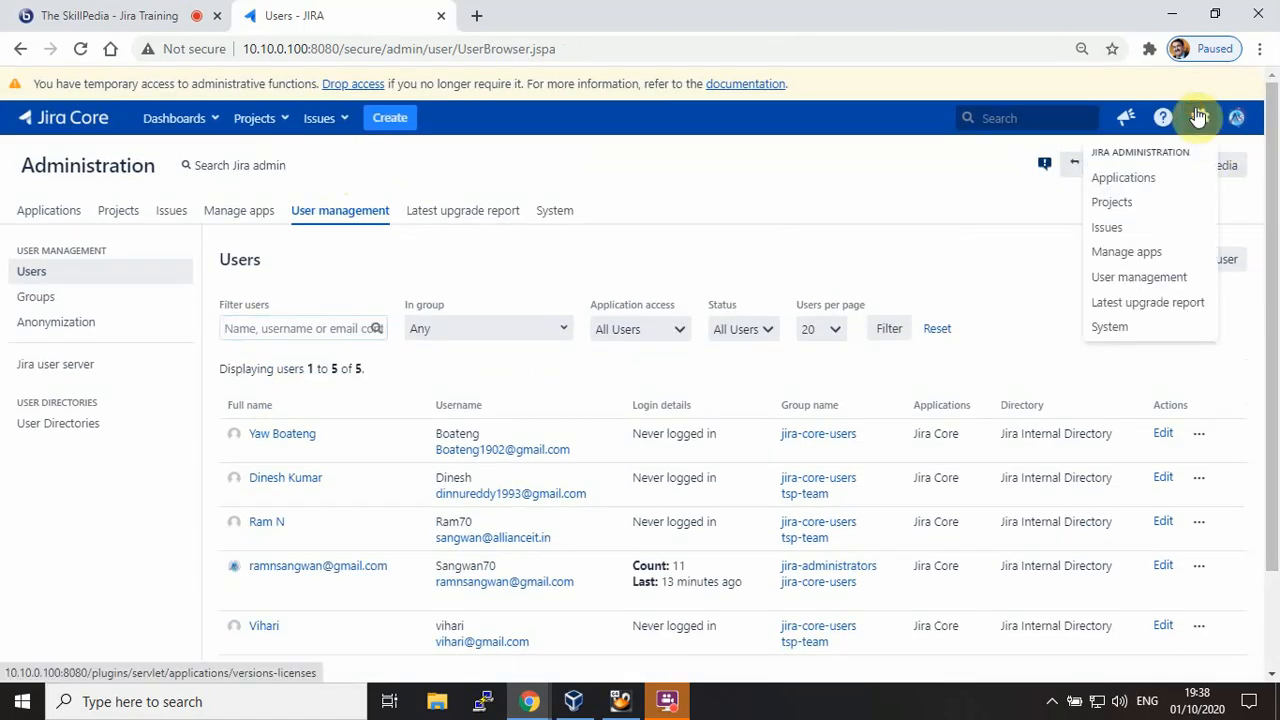
left_click(1160, 277)
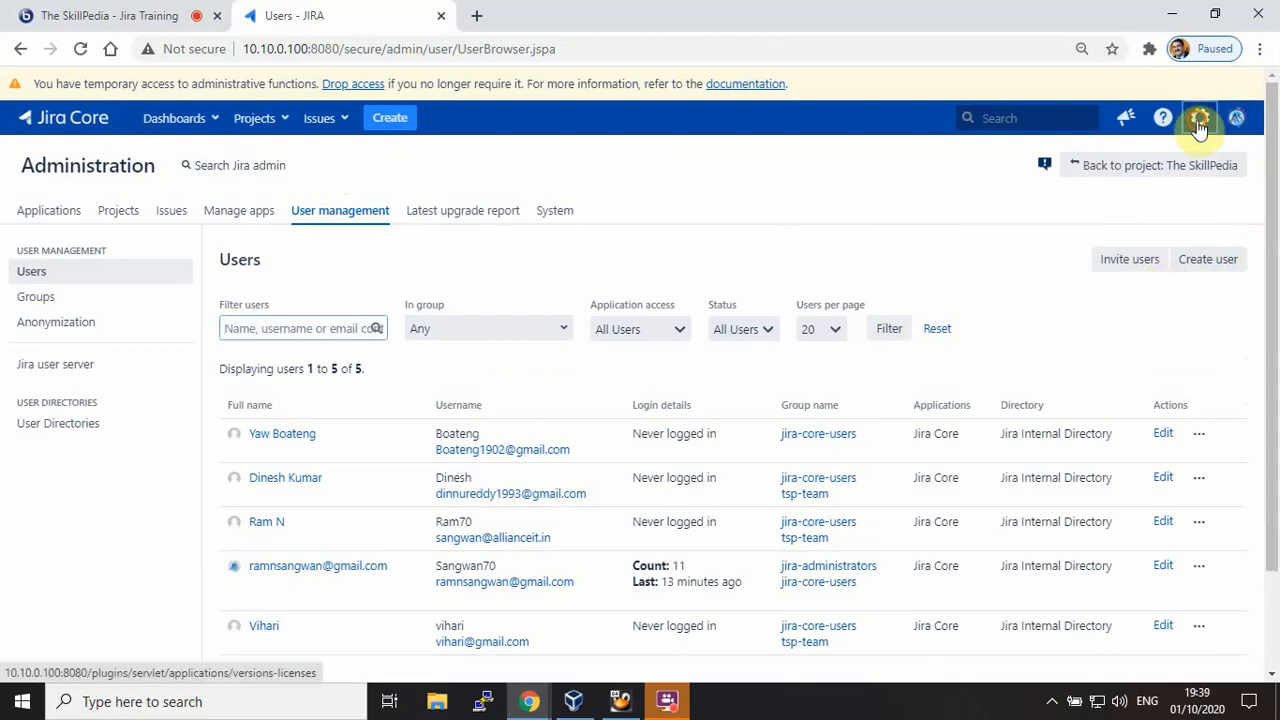
left_click(1200, 122)
left_click(1157, 228)
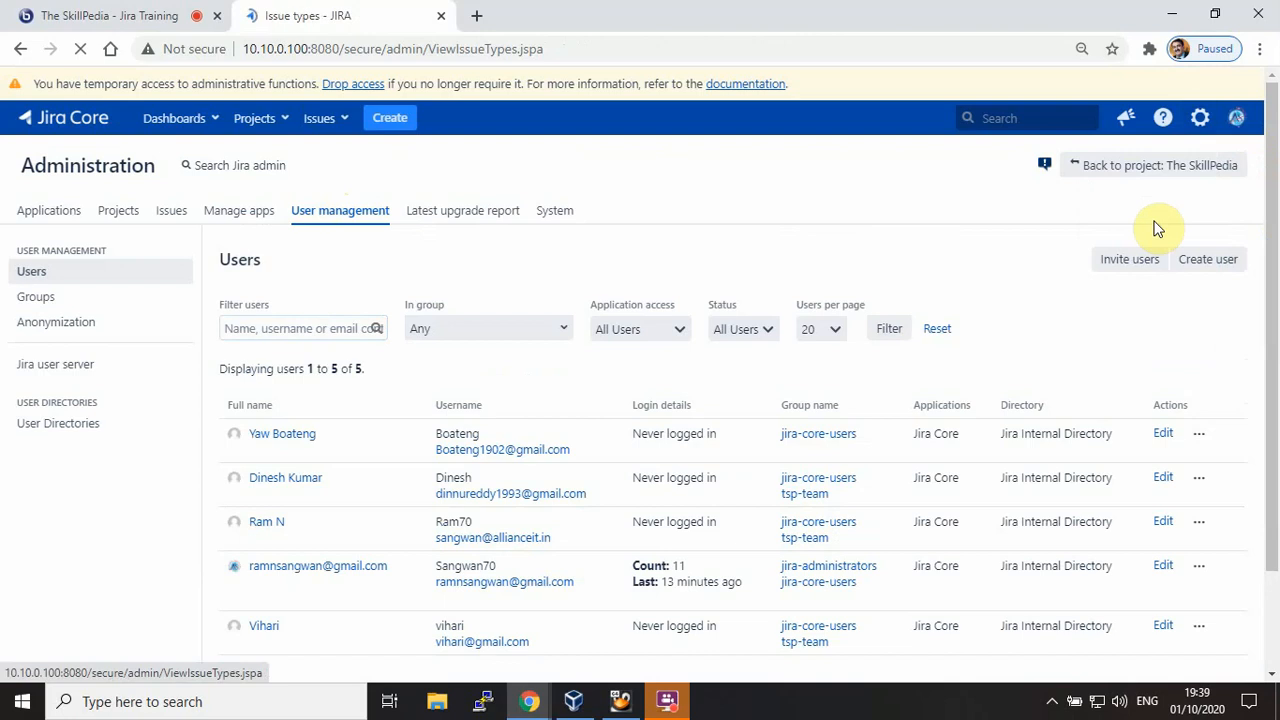
left_click_drag(1274, 187, 1277, 460)
left_click(40, 546)
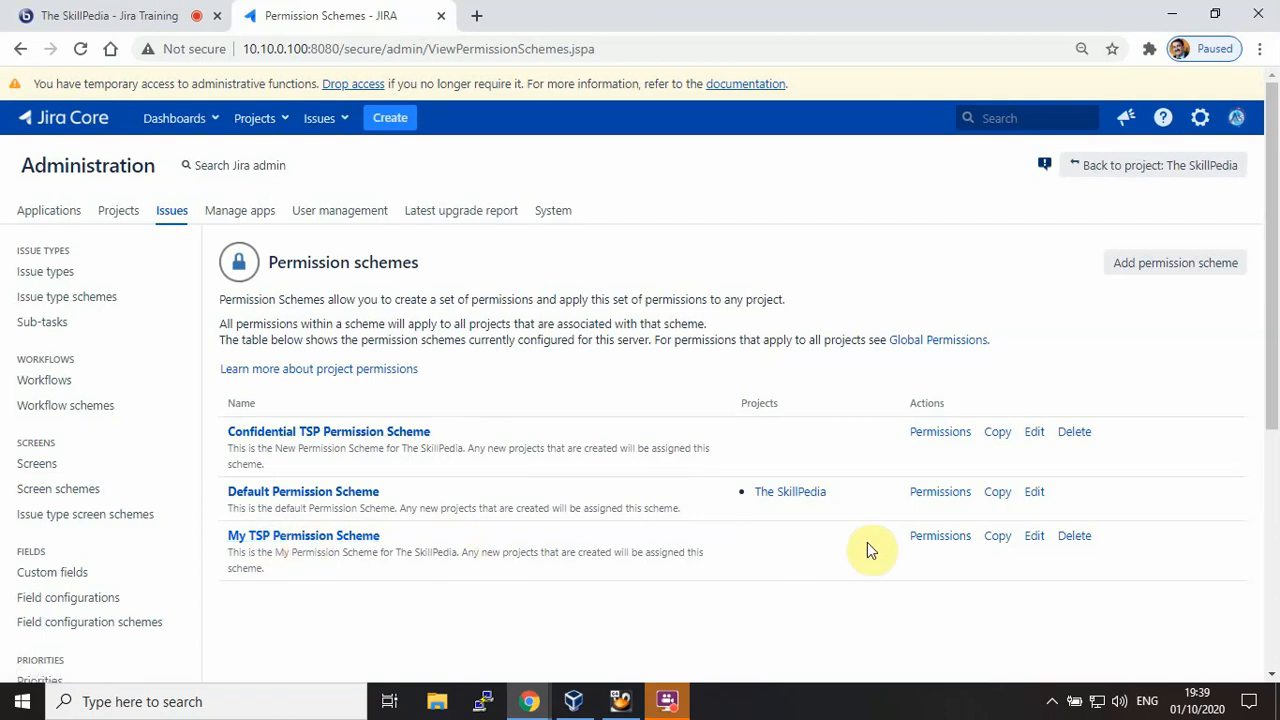
Review My TSP Permission Scheme's permissions, then go to the Projects administration list
left_click(948, 540)
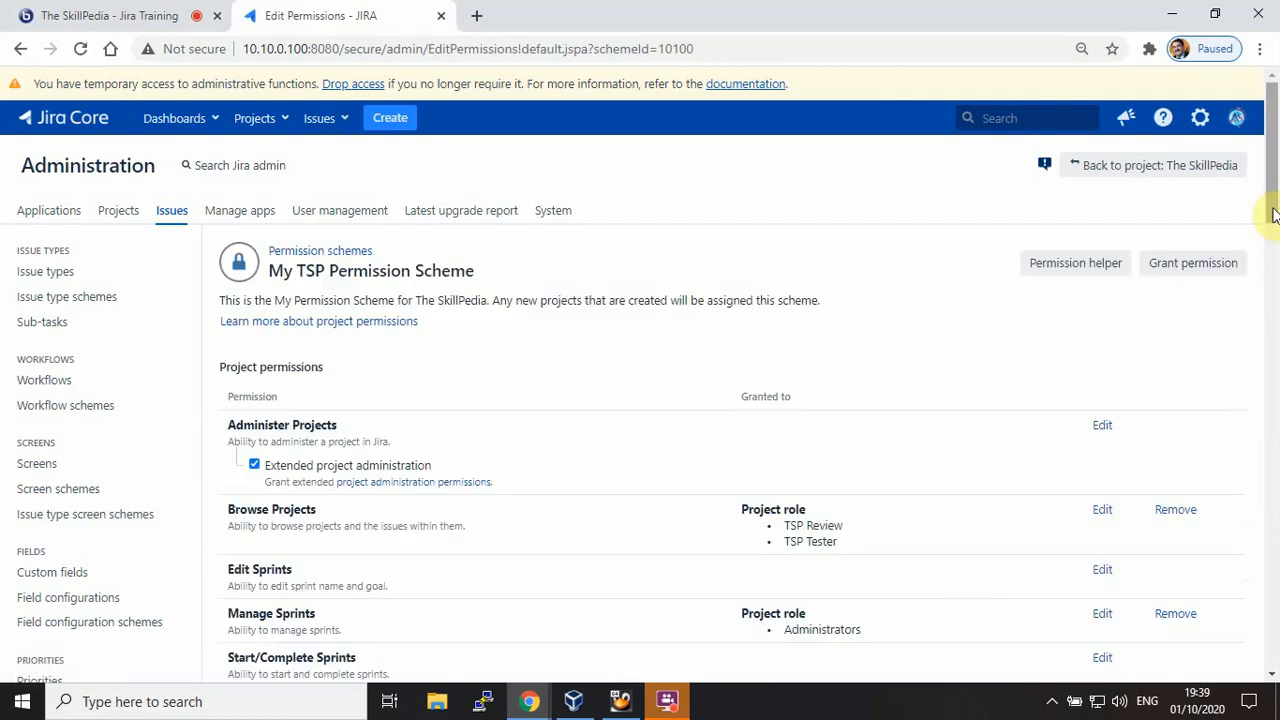
left_click_drag(1274, 215, 1270, 92)
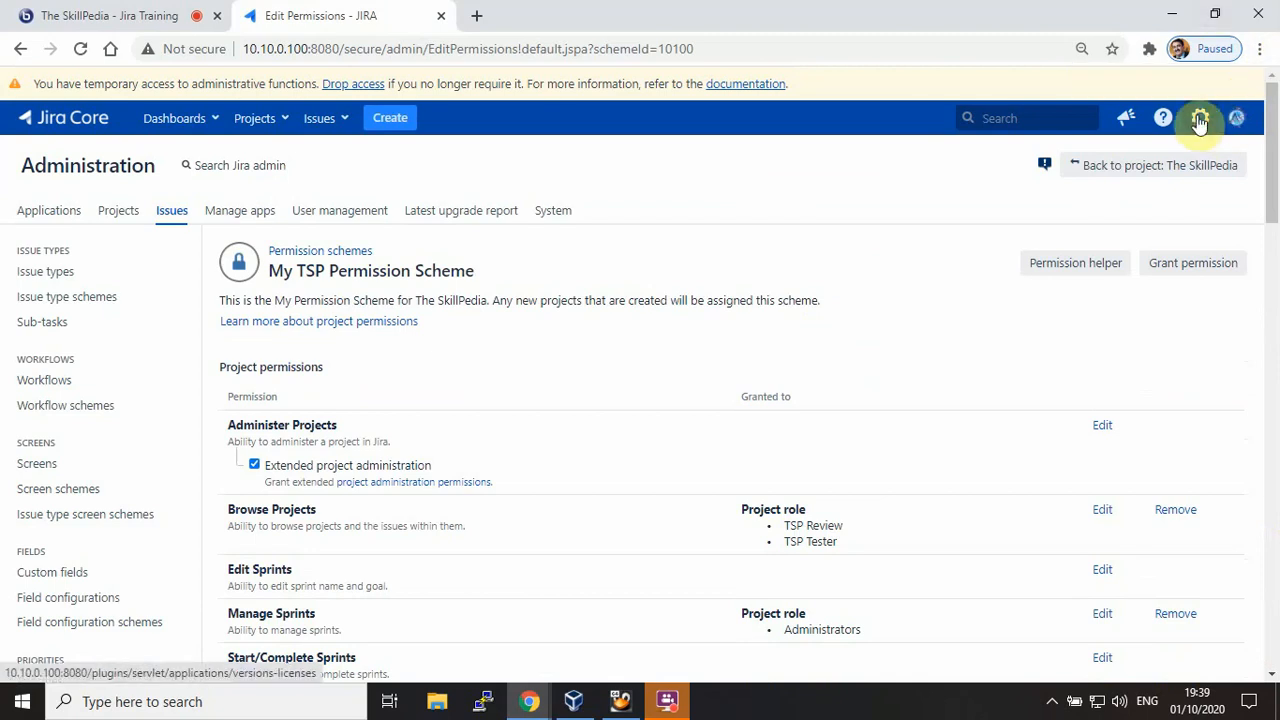
left_click(1200, 120)
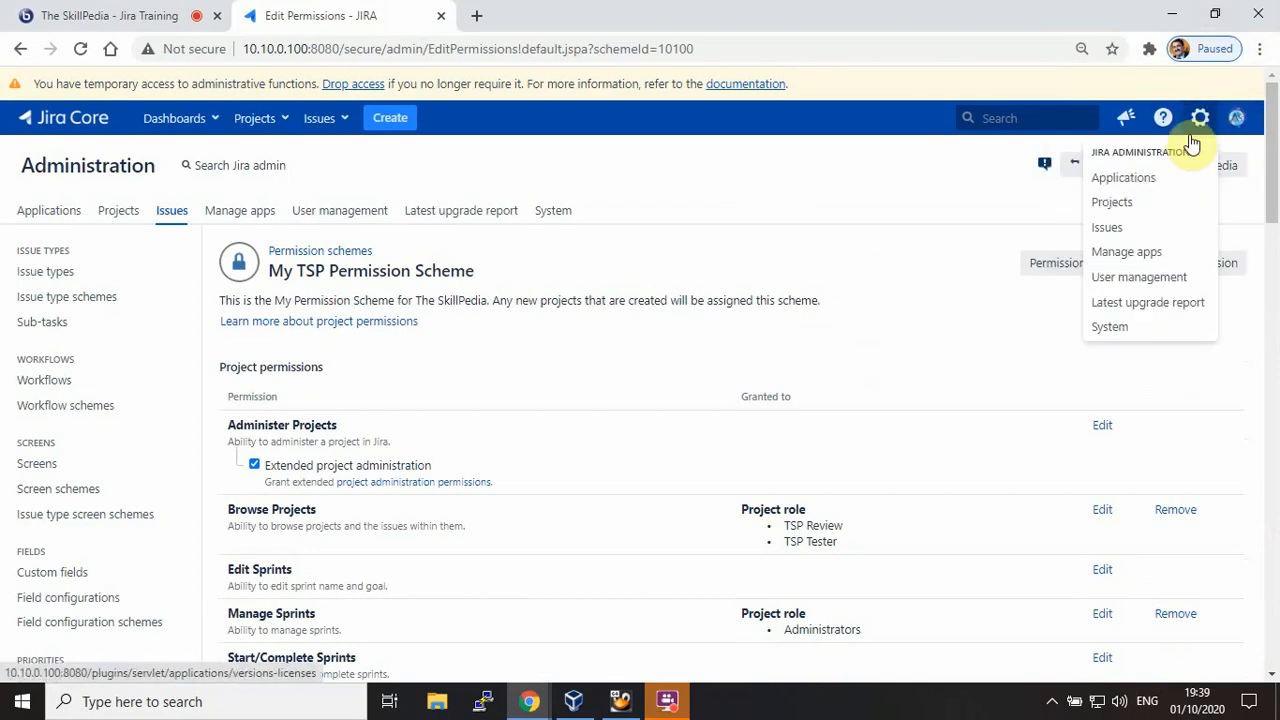
left_click(1114, 218)
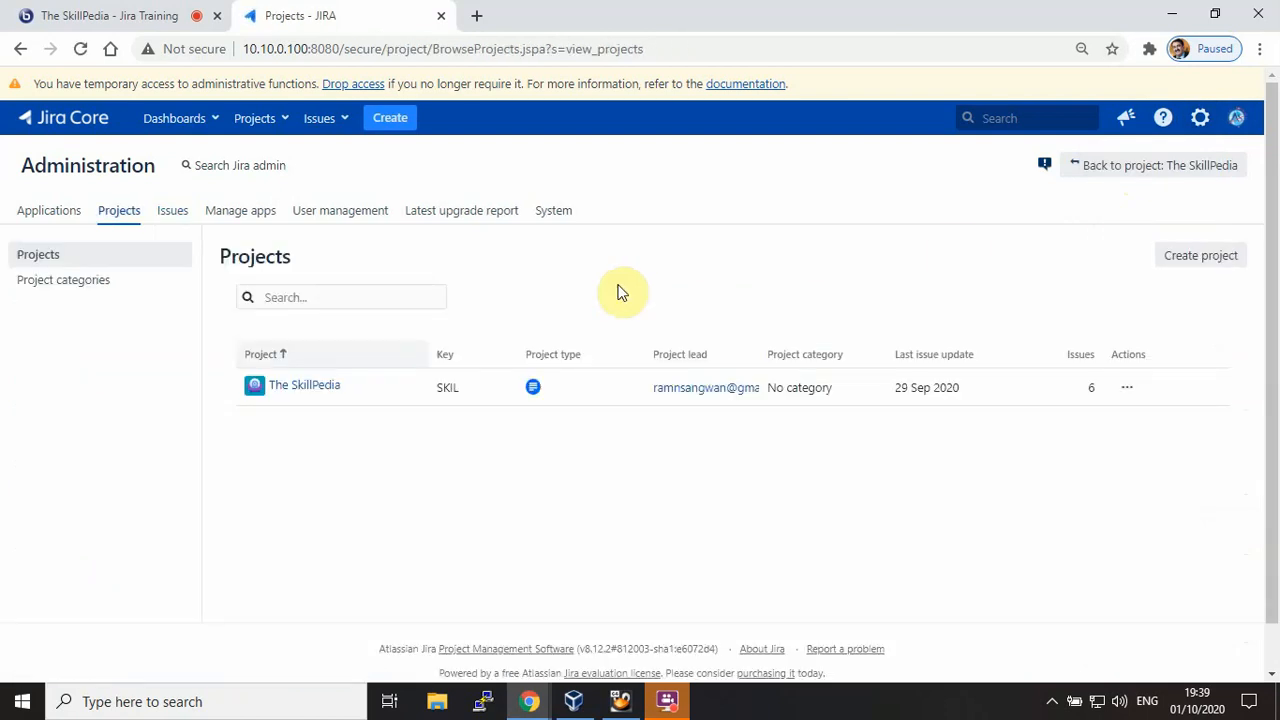
Open The SkillPedia's project settings and go to its Users and roles page
left_click(302, 385)
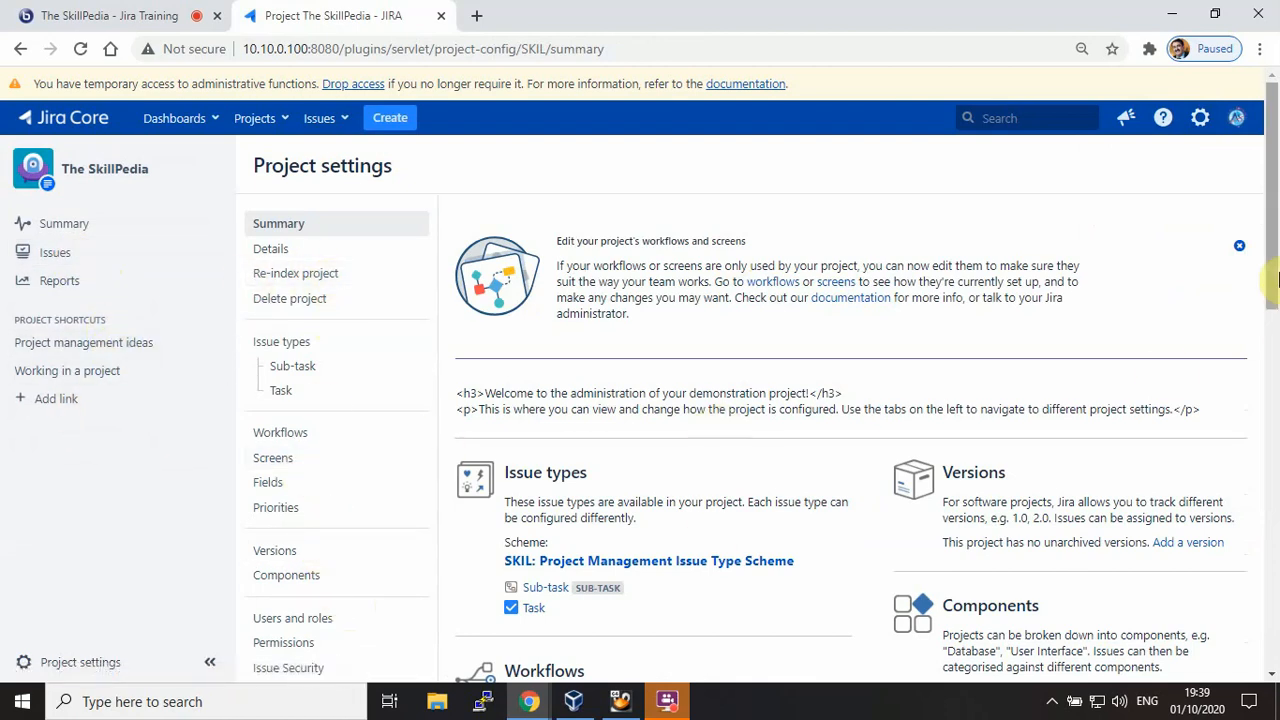
left_click_drag(1273, 285, 1275, 390)
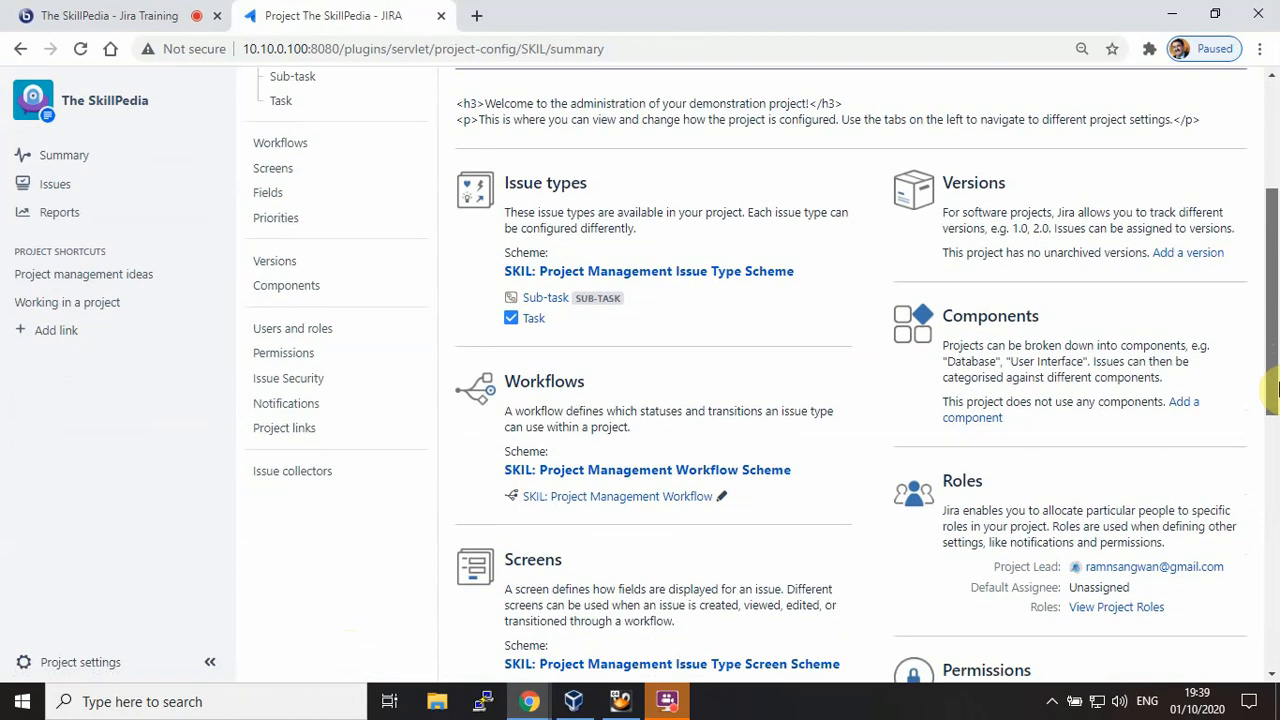
left_click(287, 334)
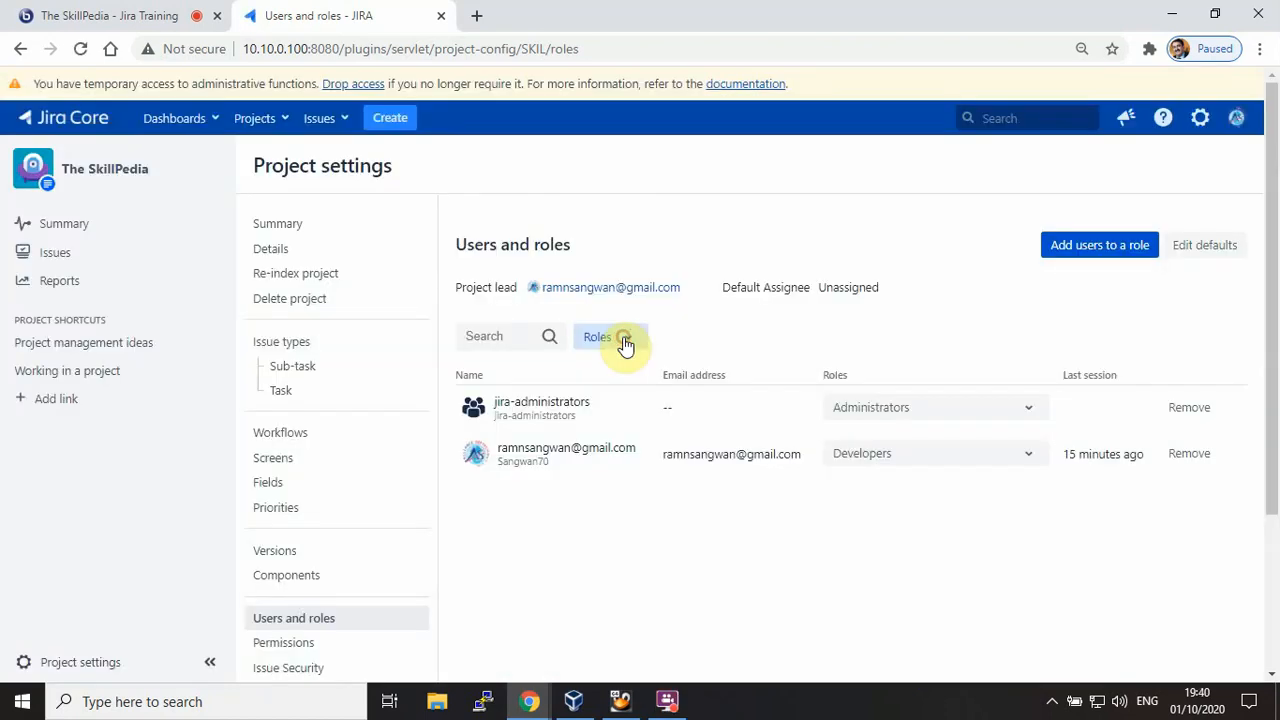
Filter members to TSP Tester and add the searched user to the TSP Tester role
left_click(621, 341)
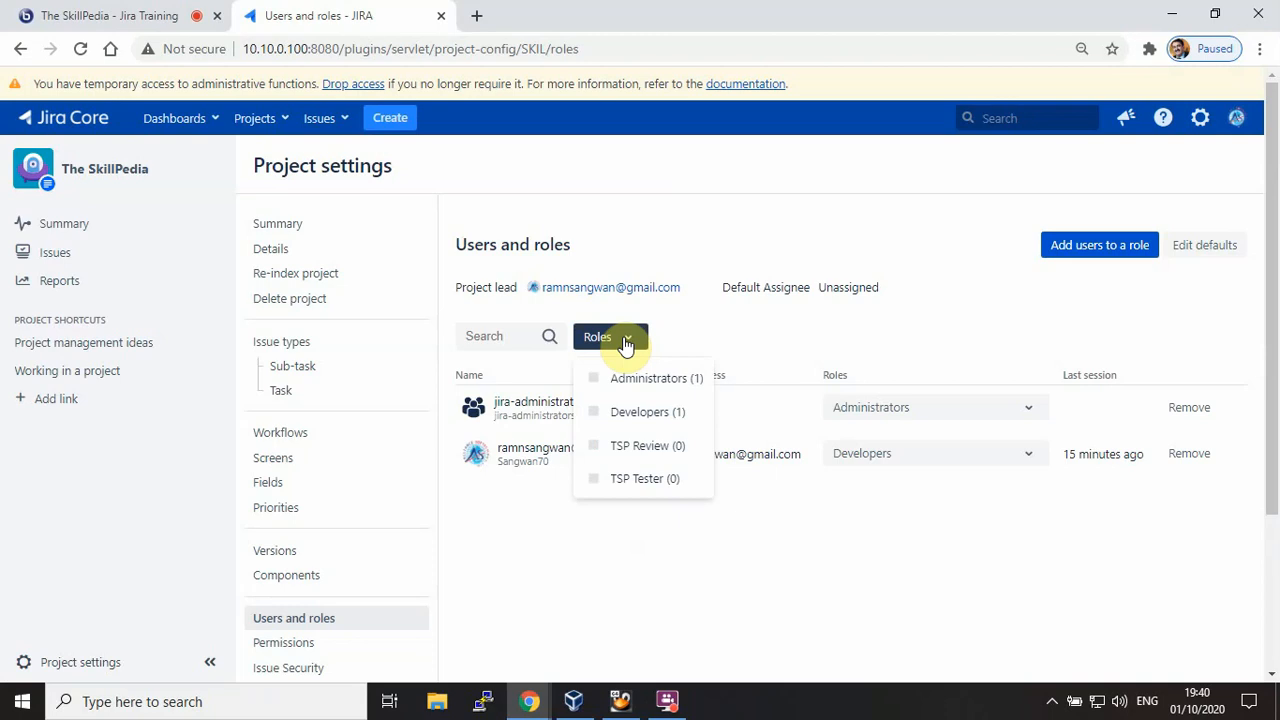
left_click(605, 480)
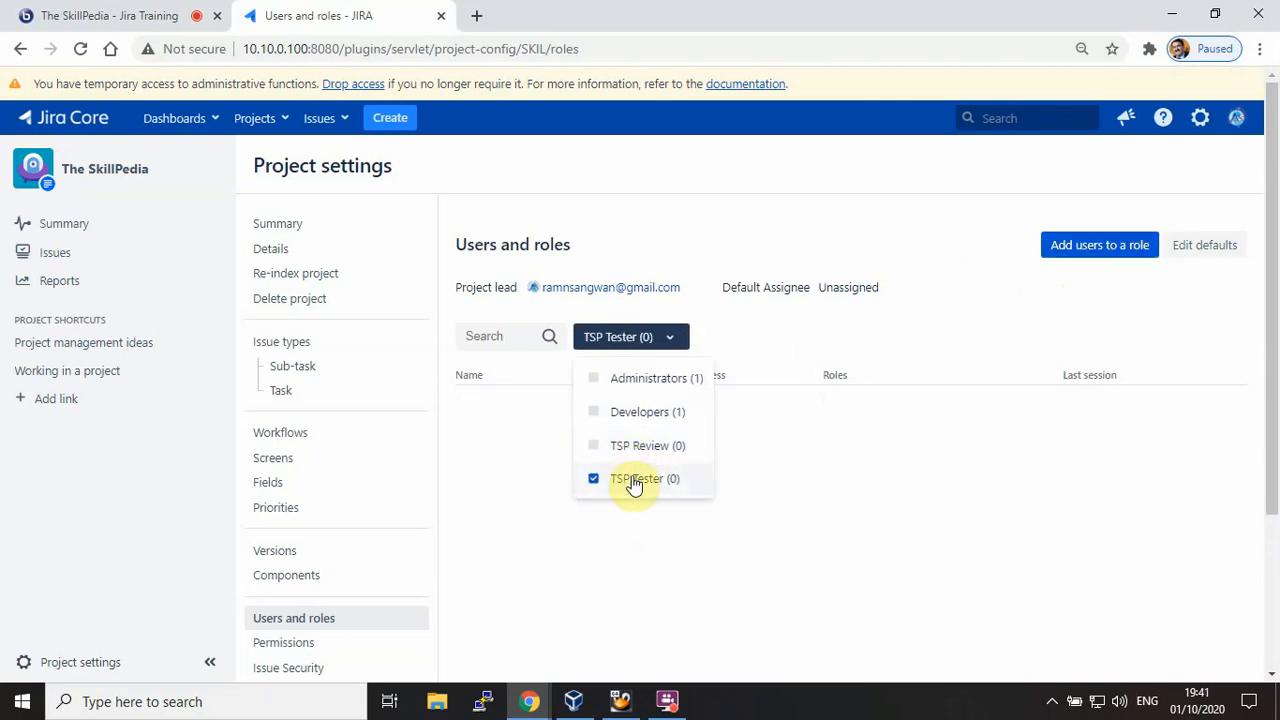
left_click(1008, 345)
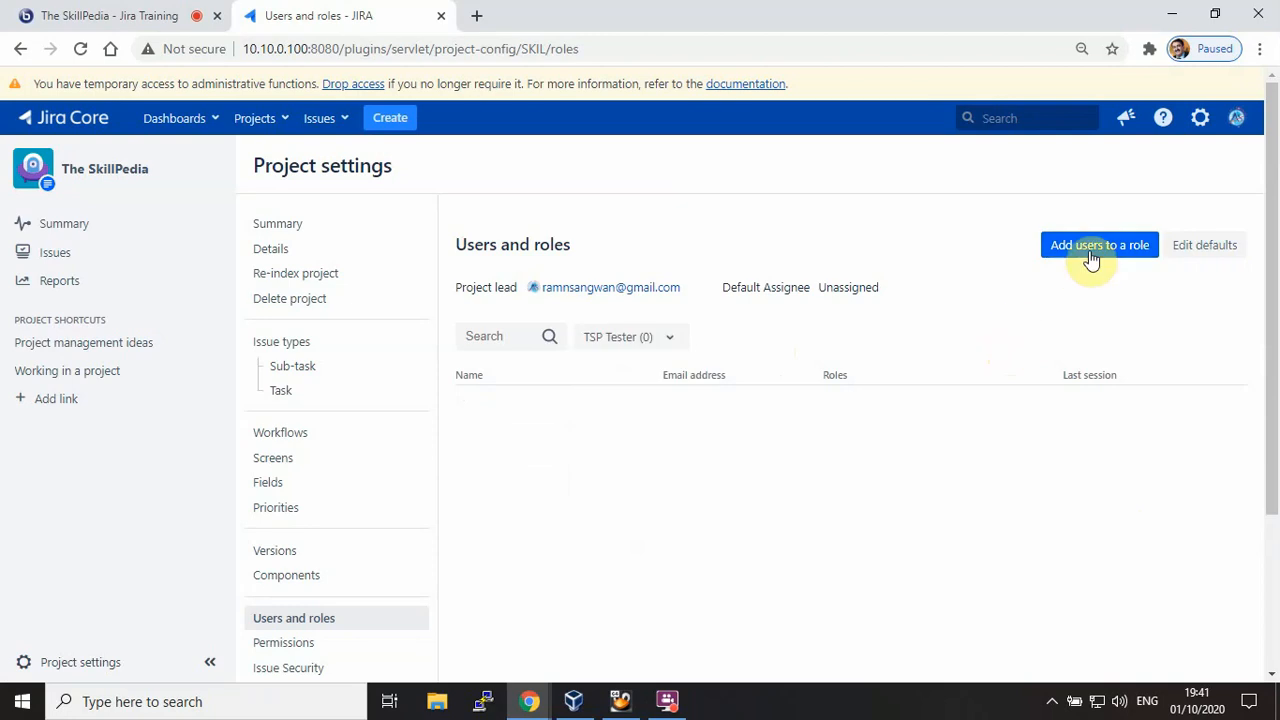
left_click(1090, 255)
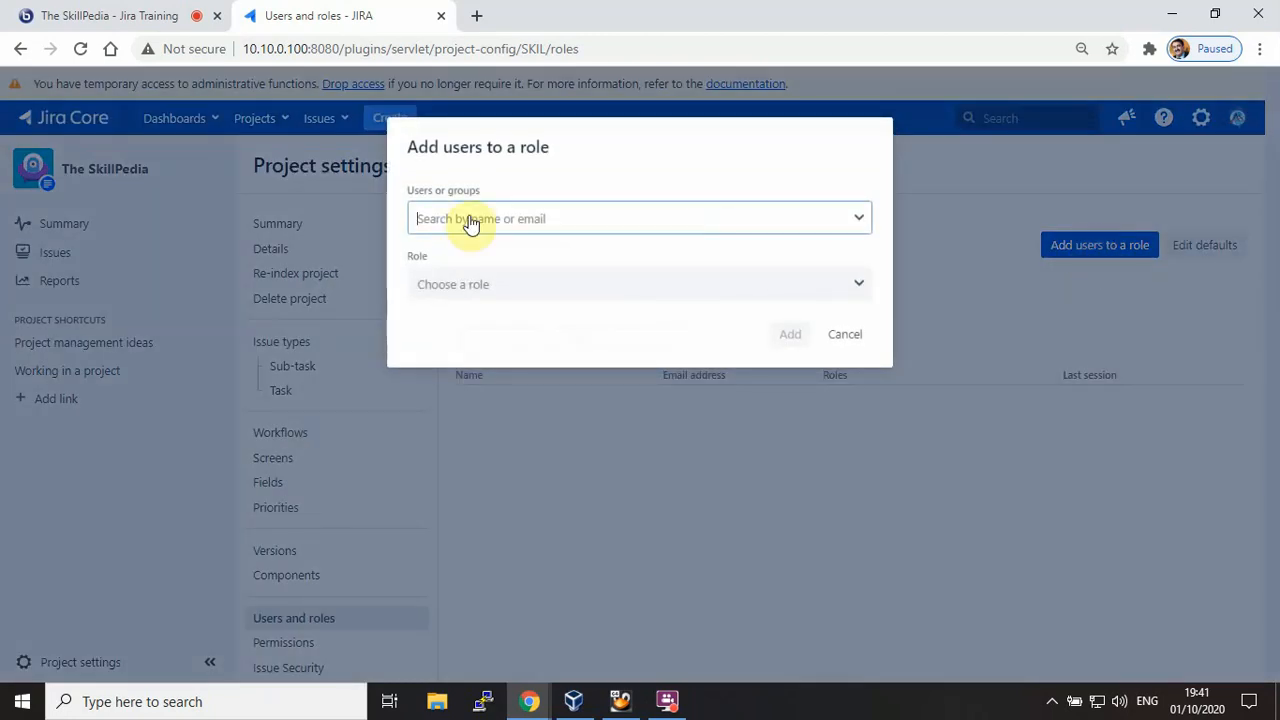
left_click(600, 222)
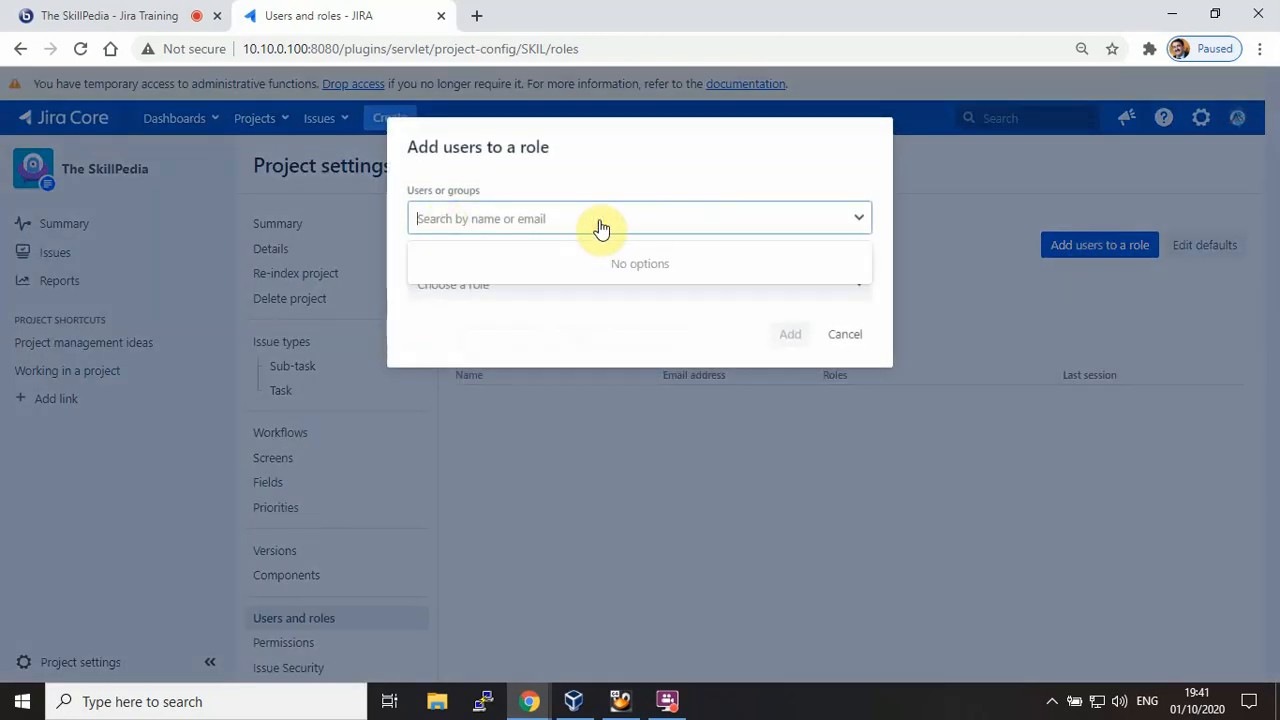
type("v")
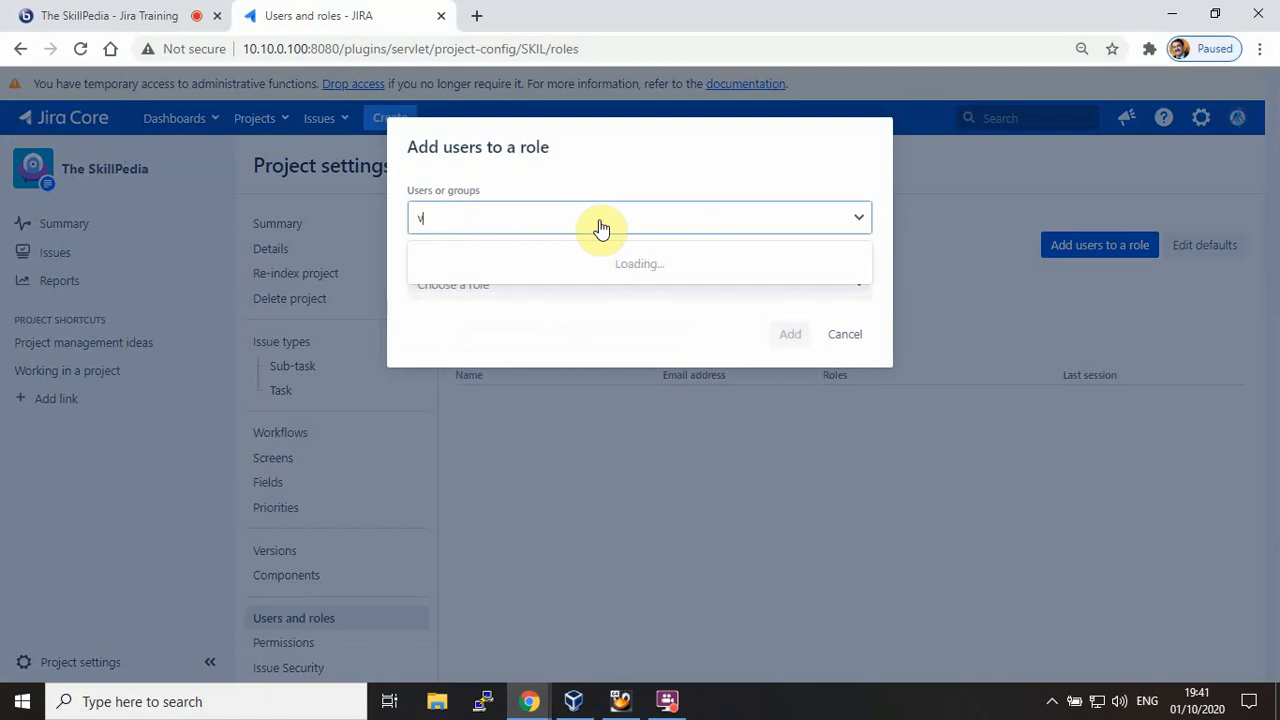
type("ihari")
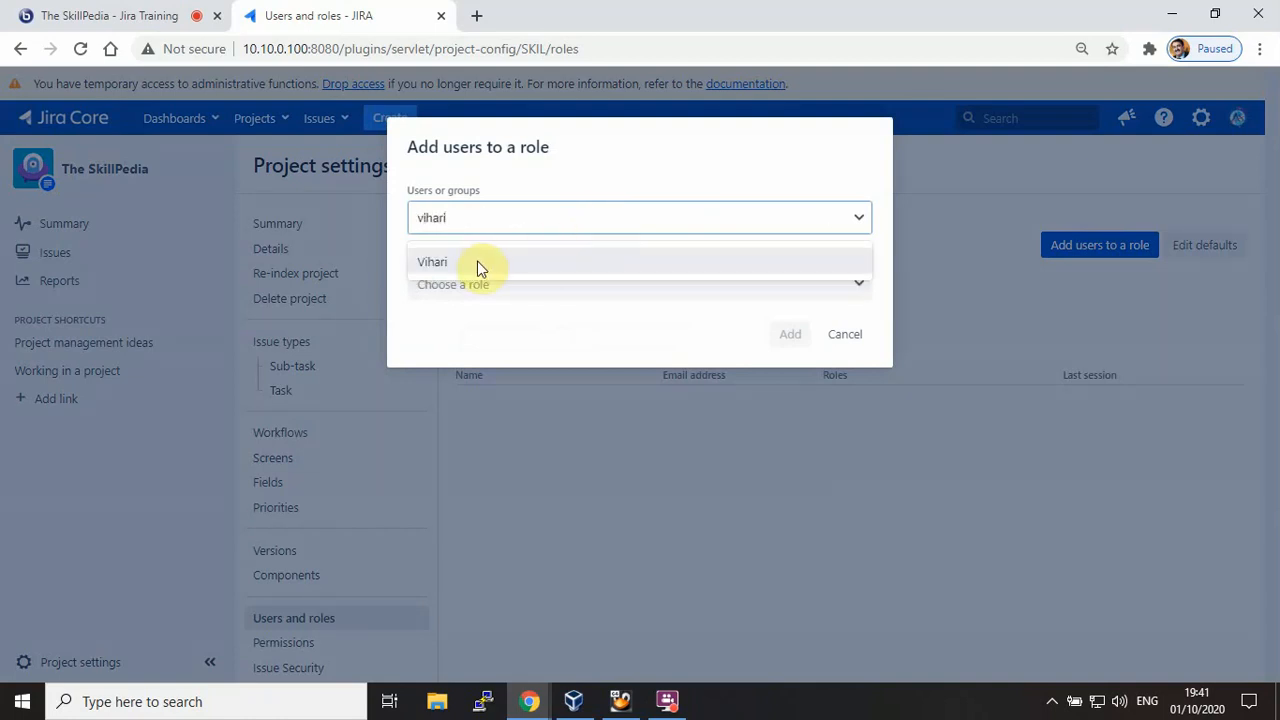
left_click(477, 263)
left_click(720, 300)
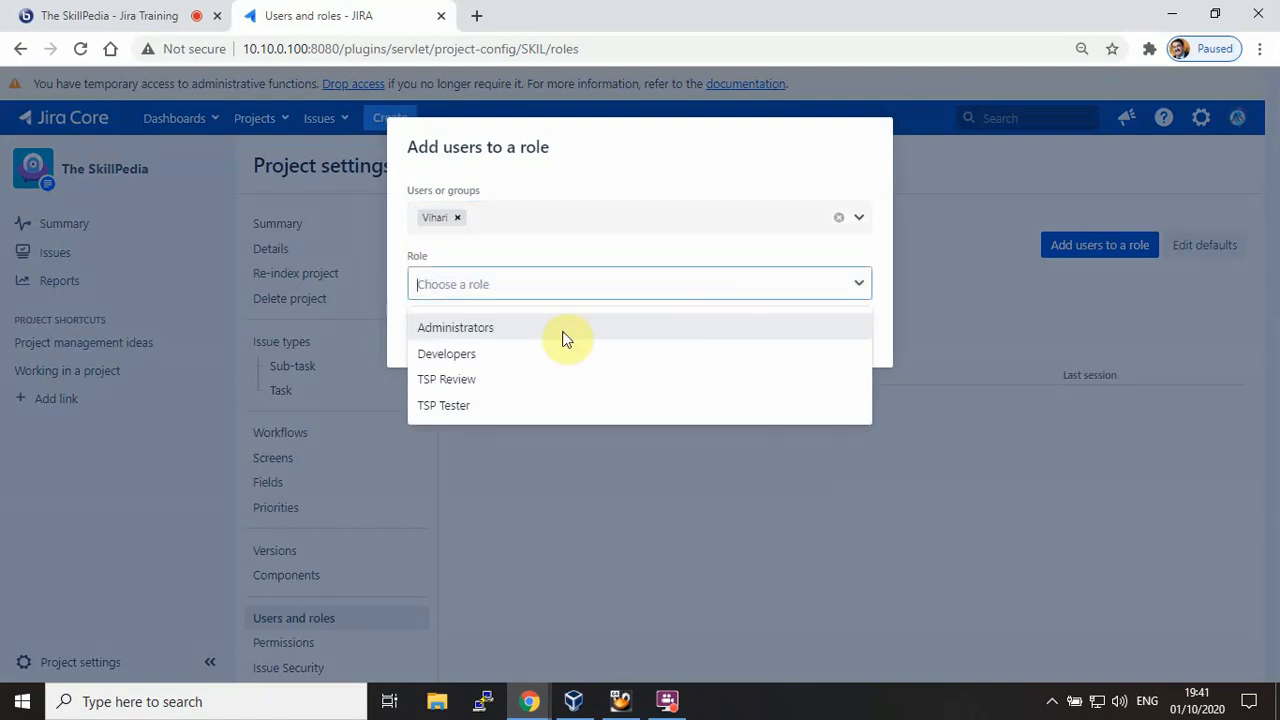
left_click(480, 405)
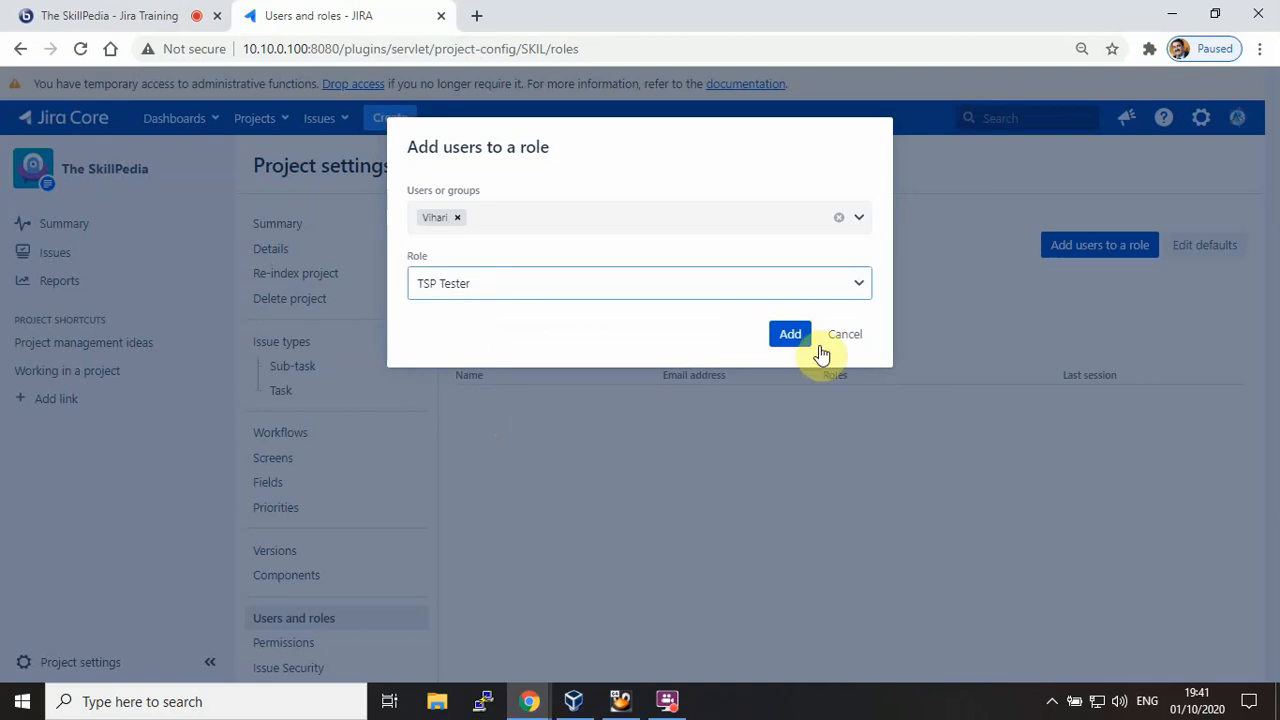
left_click(790, 334)
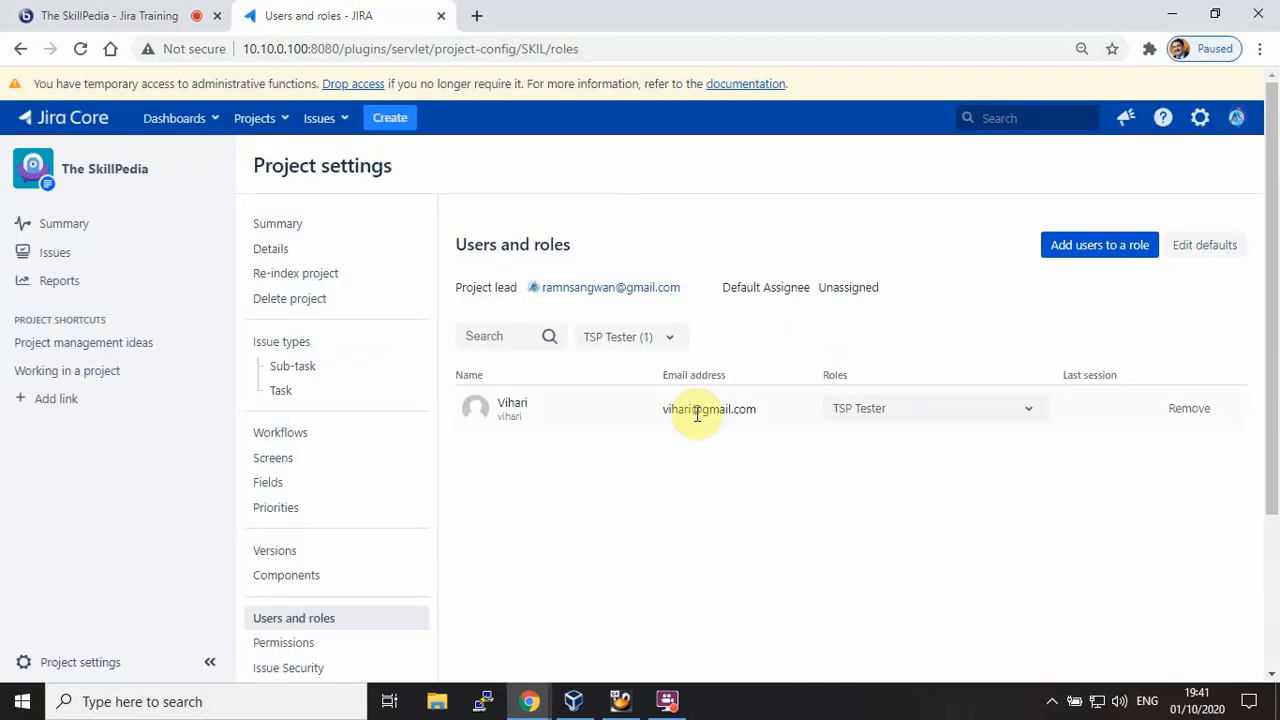
Add TSP Review to the role filter so both roles' members are listed
left_click(665, 344)
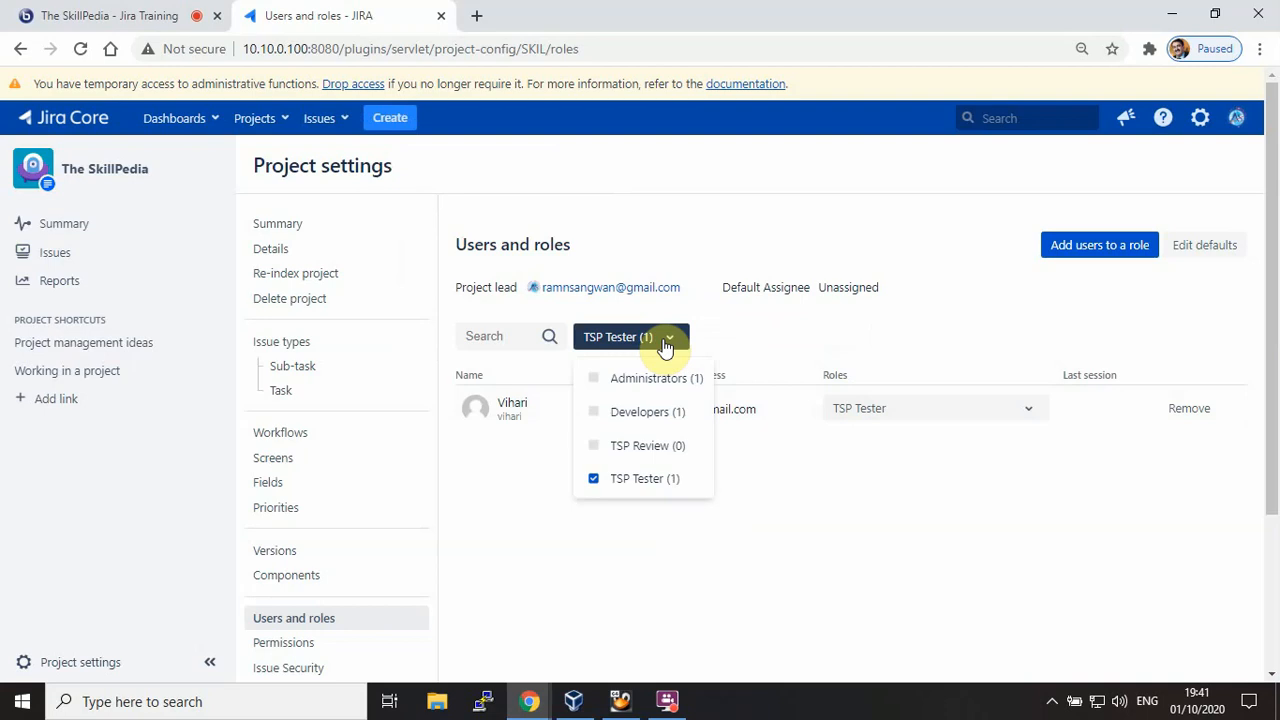
left_click(645, 445)
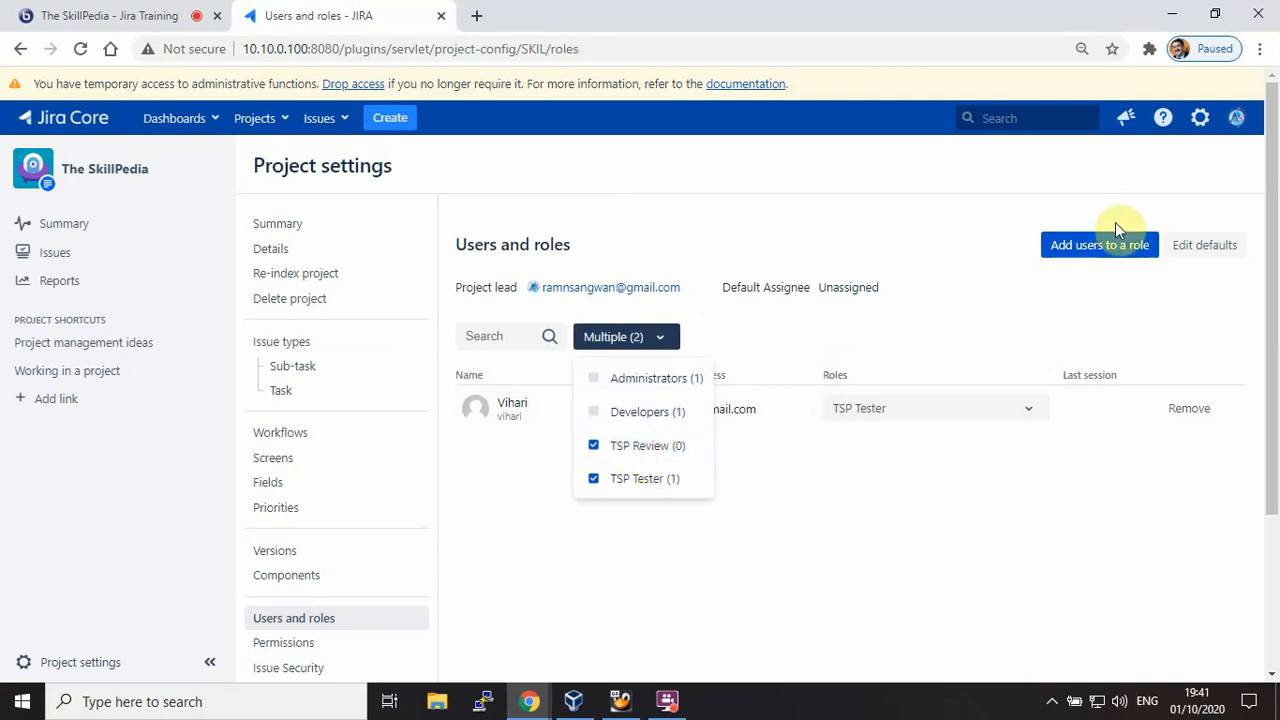
left_click(1100, 250)
Add a second searched user to the TSP Review role and open the project's Permissions page
left_click(574, 228)
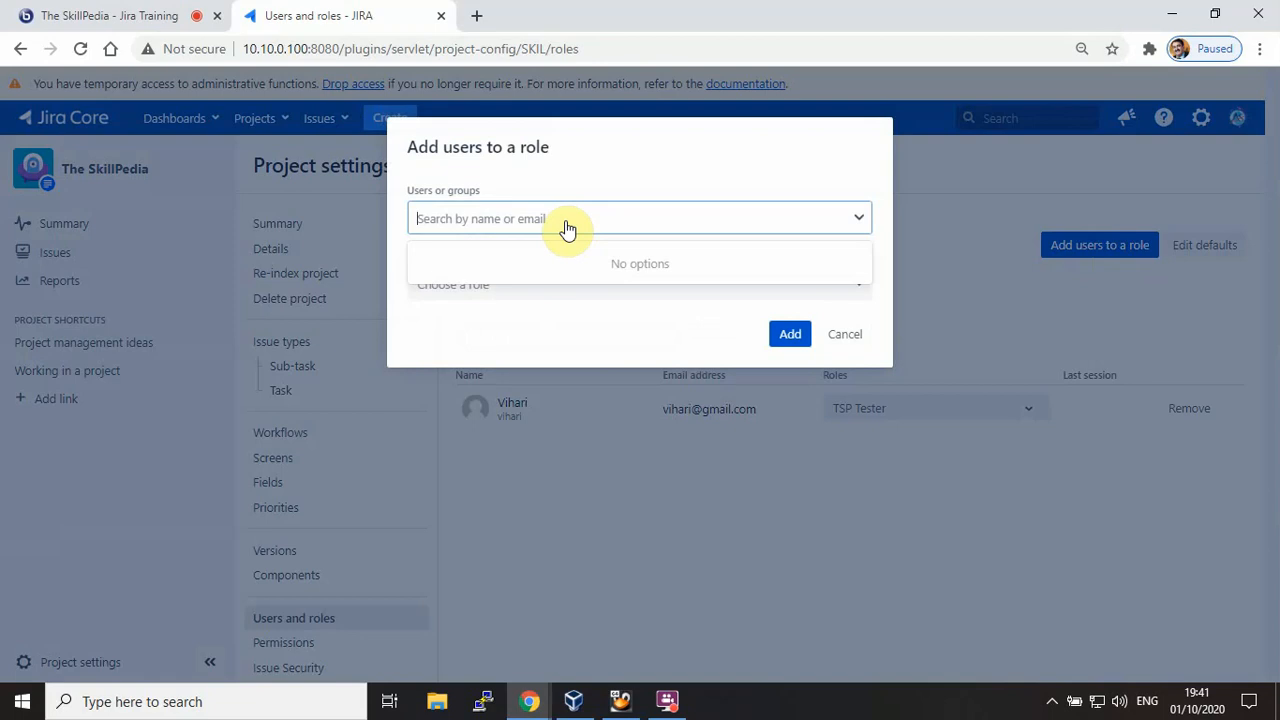
type("dine")
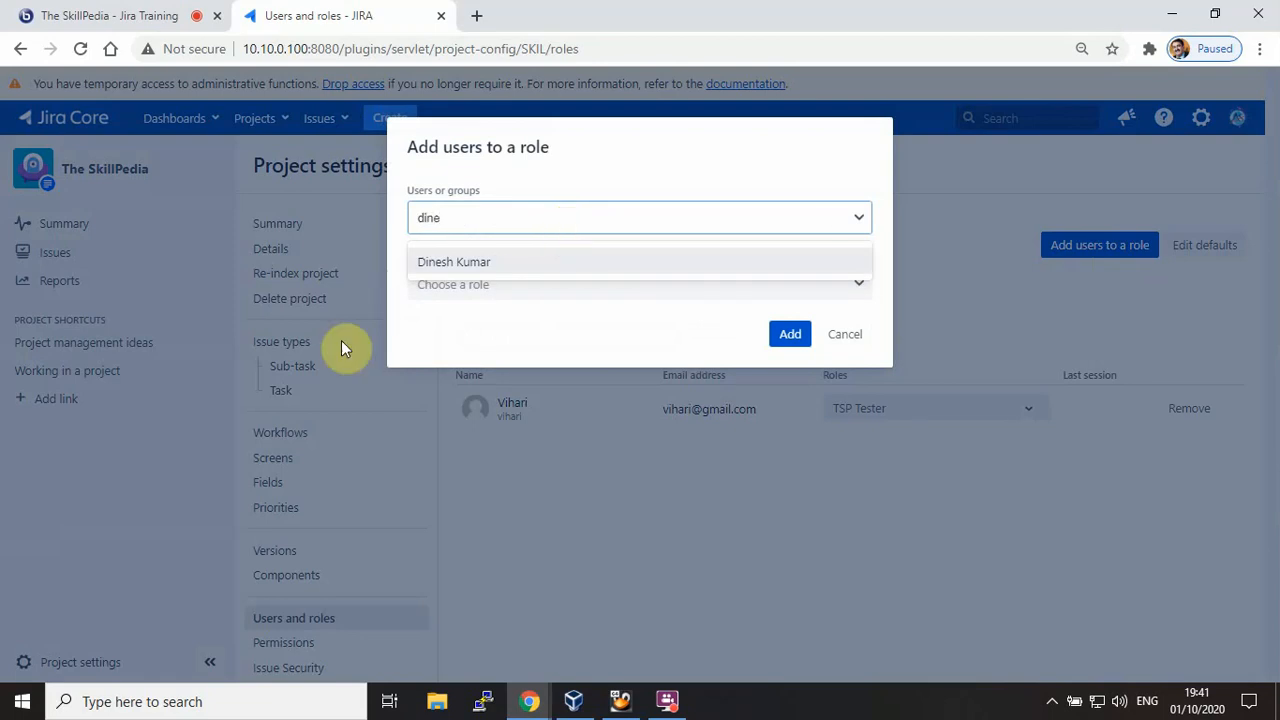
left_click(440, 263)
left_click(462, 282)
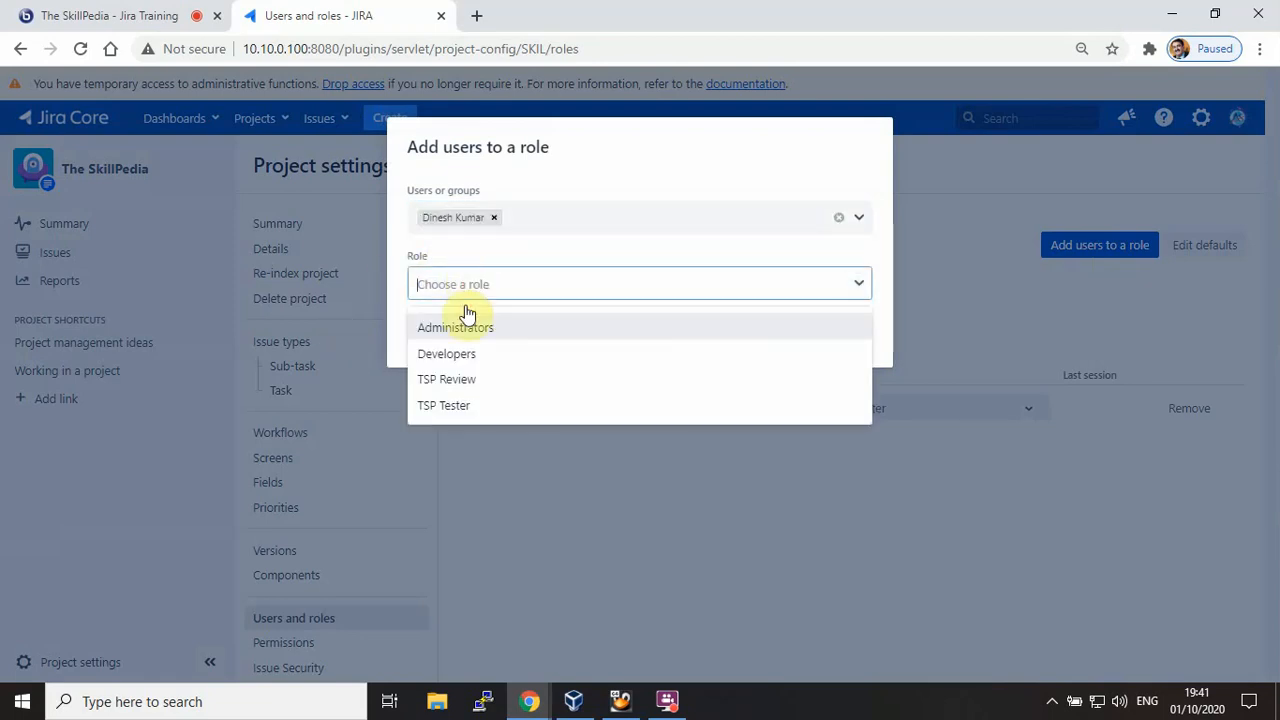
left_click(447, 379)
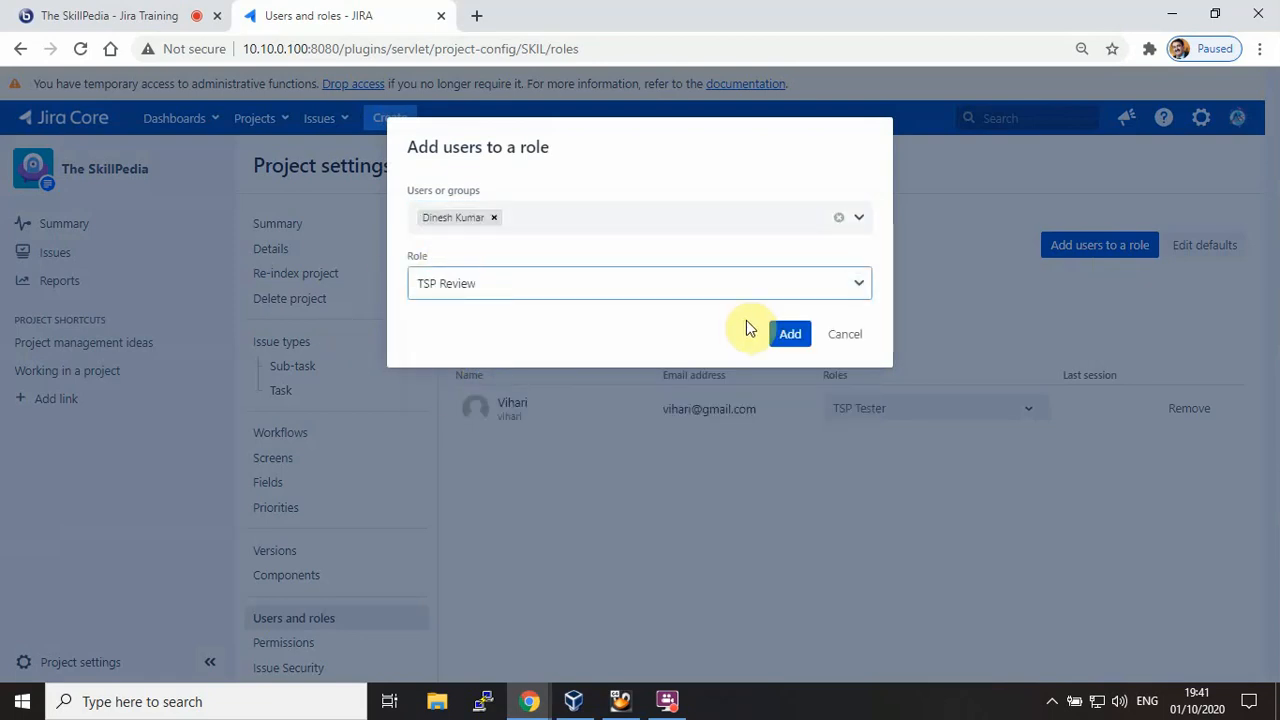
left_click(790, 334)
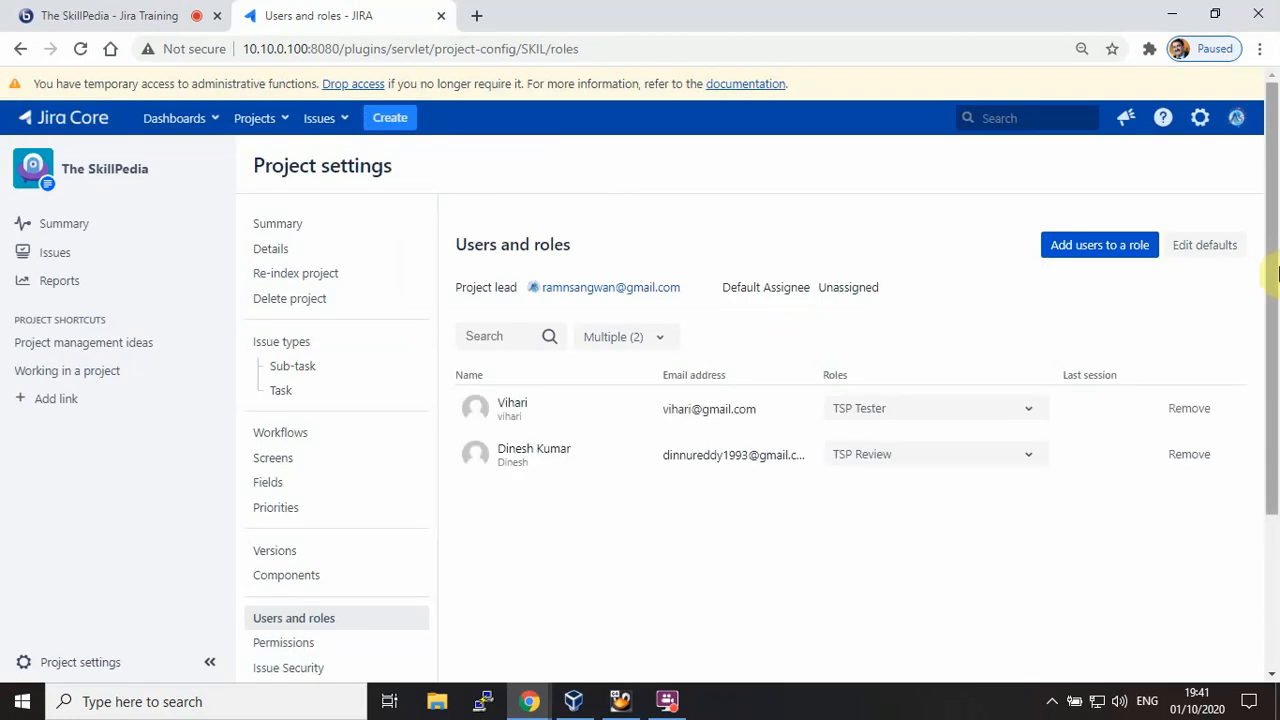
scroll(1276, 262, "down", 2)
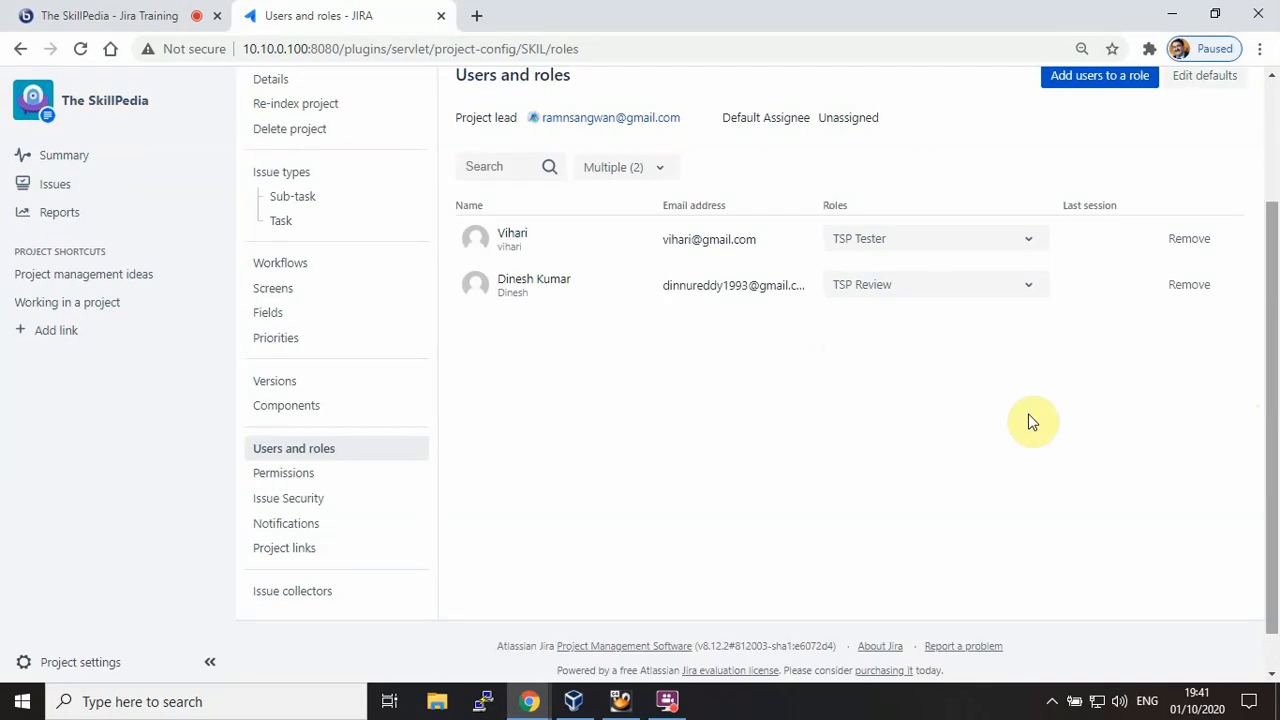
left_click(268, 476)
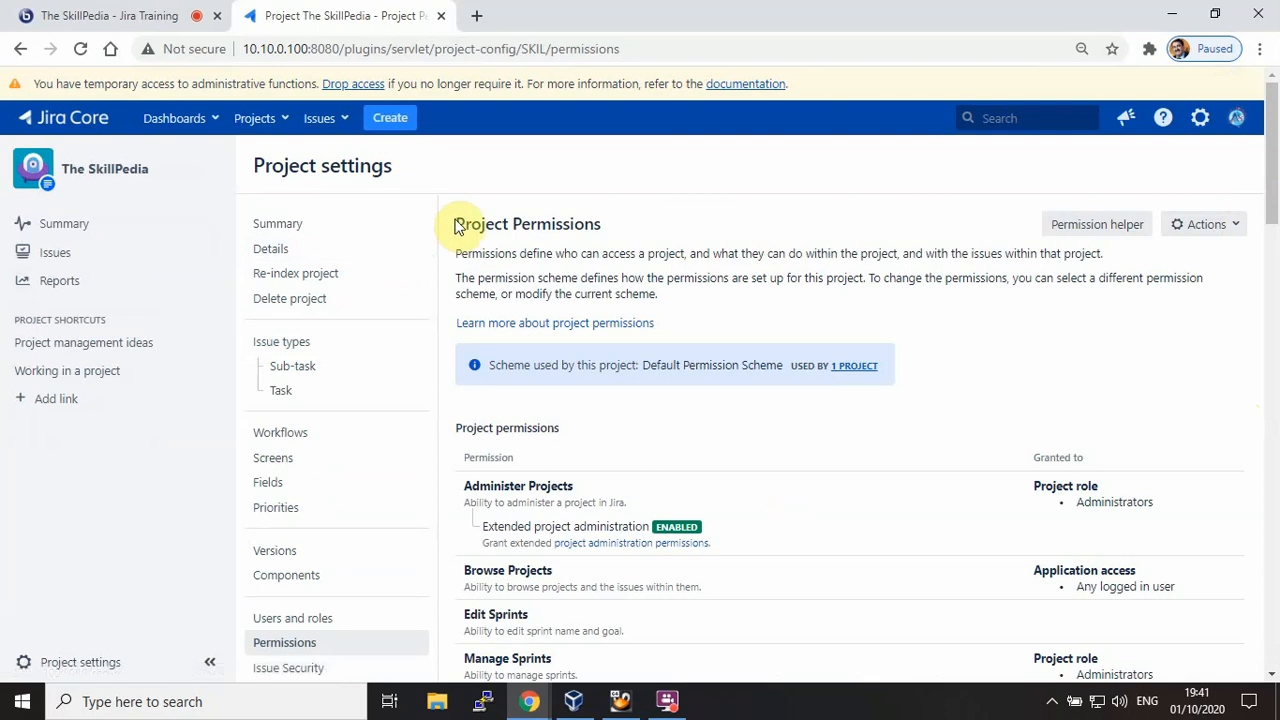
Use the Project Permissions Actions menu to edit the Default Permission Scheme
left_click_drag(502, 222, 574, 215)
left_click(616, 221)
left_click_drag(458, 223, 601, 223)
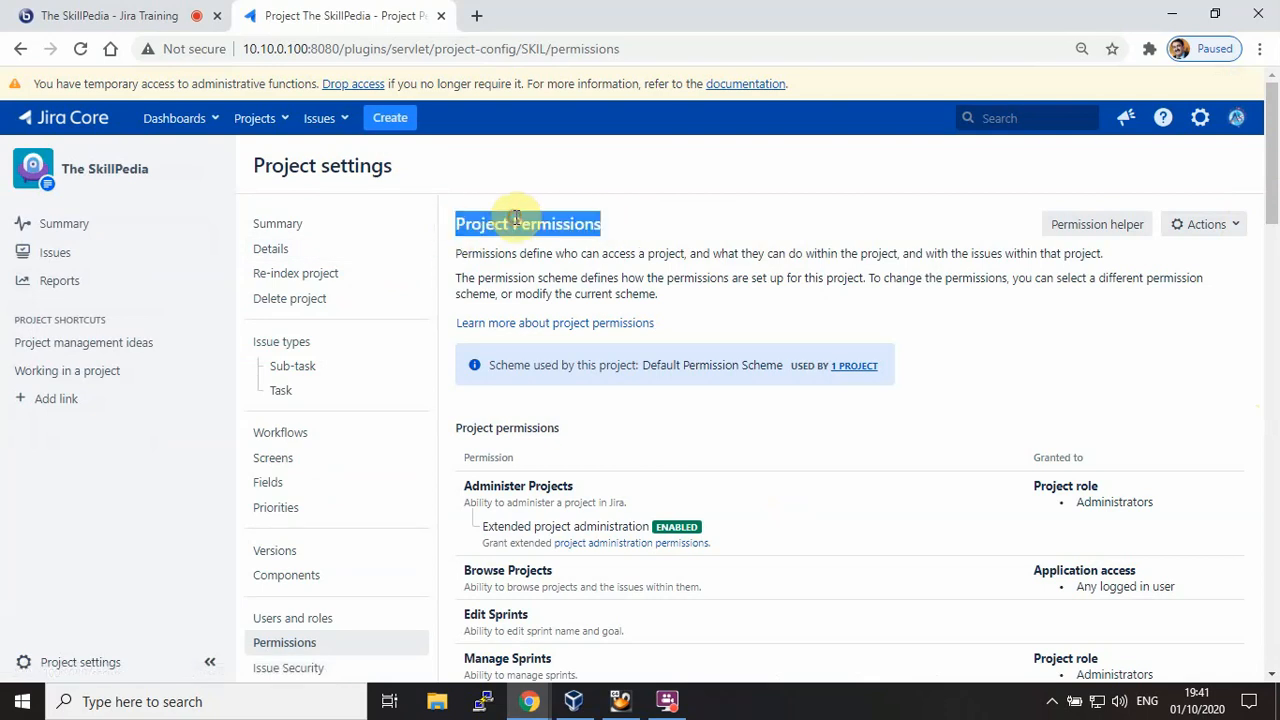
left_click(1233, 226)
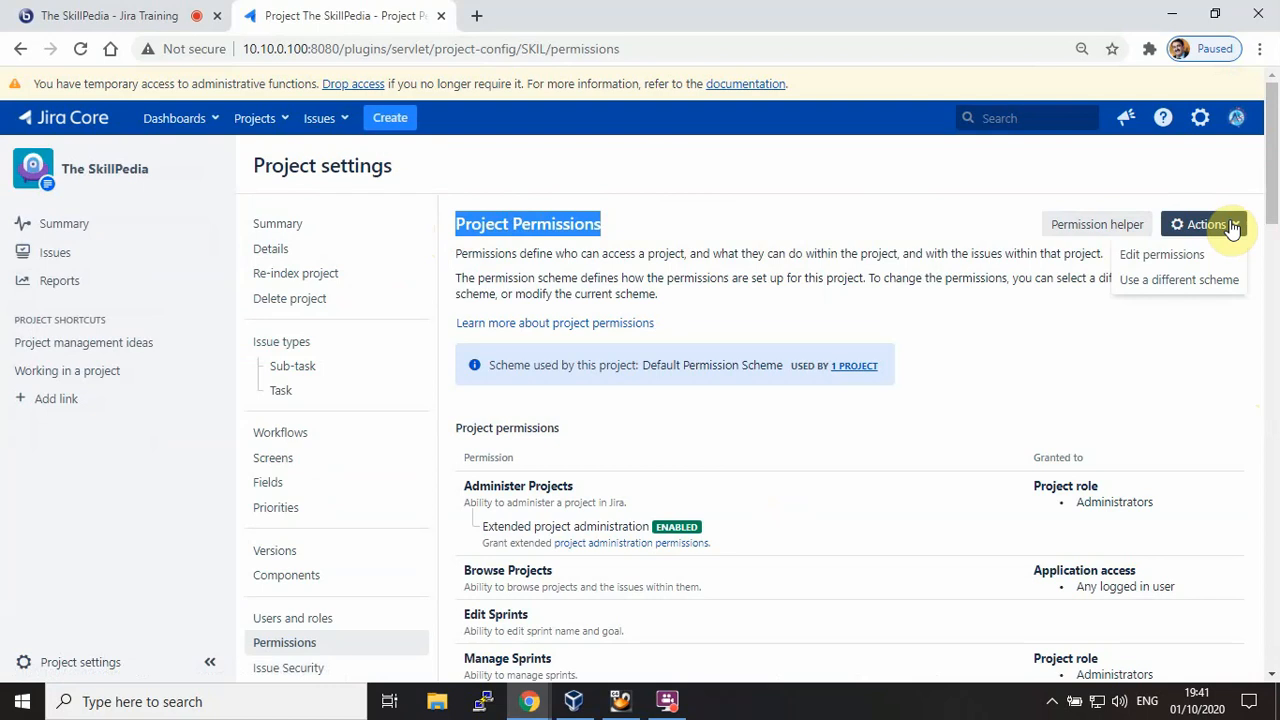
left_click(1172, 259)
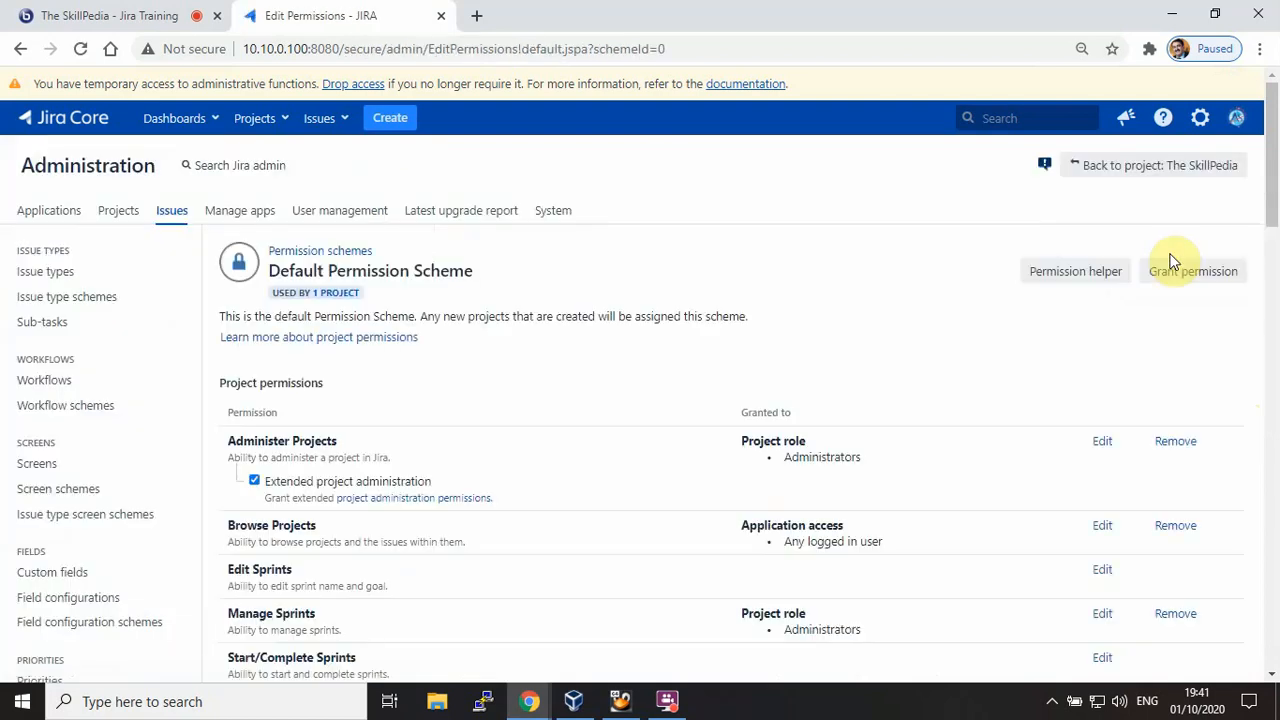
mouse_move(1273, 200)
left_mouse_down()
mouse_move(1275, 280)
mouse_move(1275, 222)
left_mouse_up()
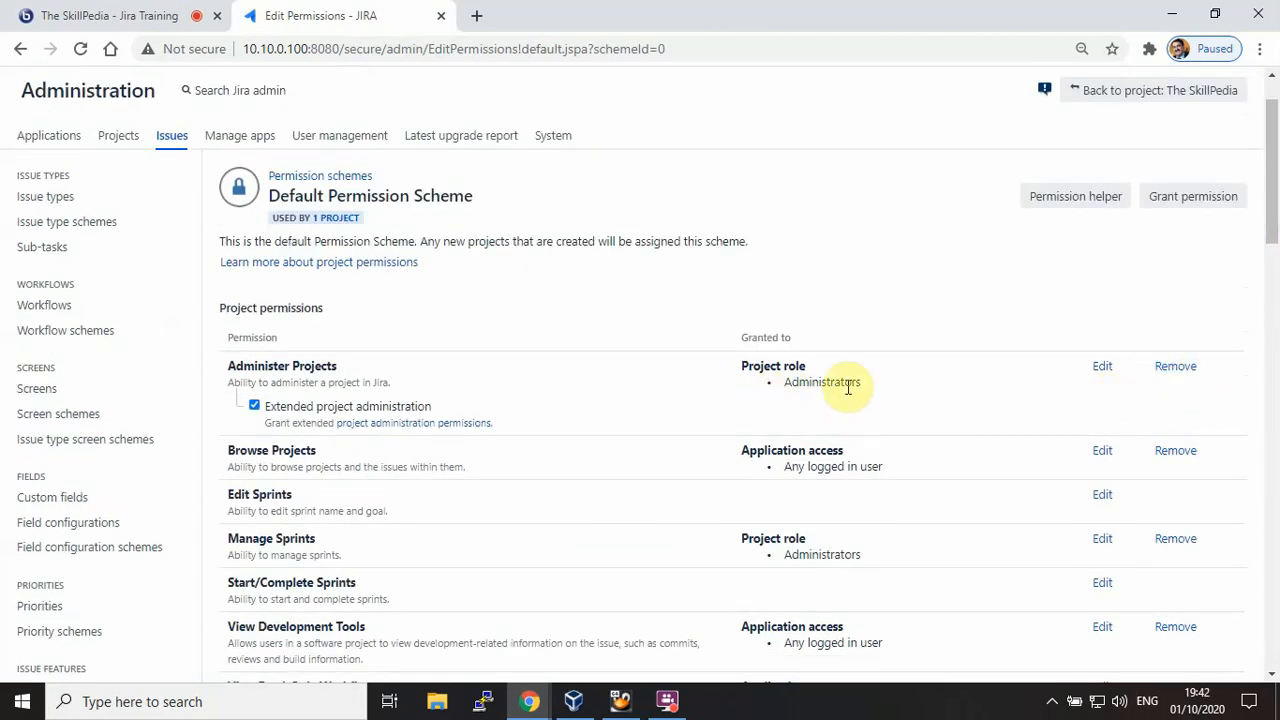
Grant Administer Projects to the tsp-team group
left_click(1102, 368)
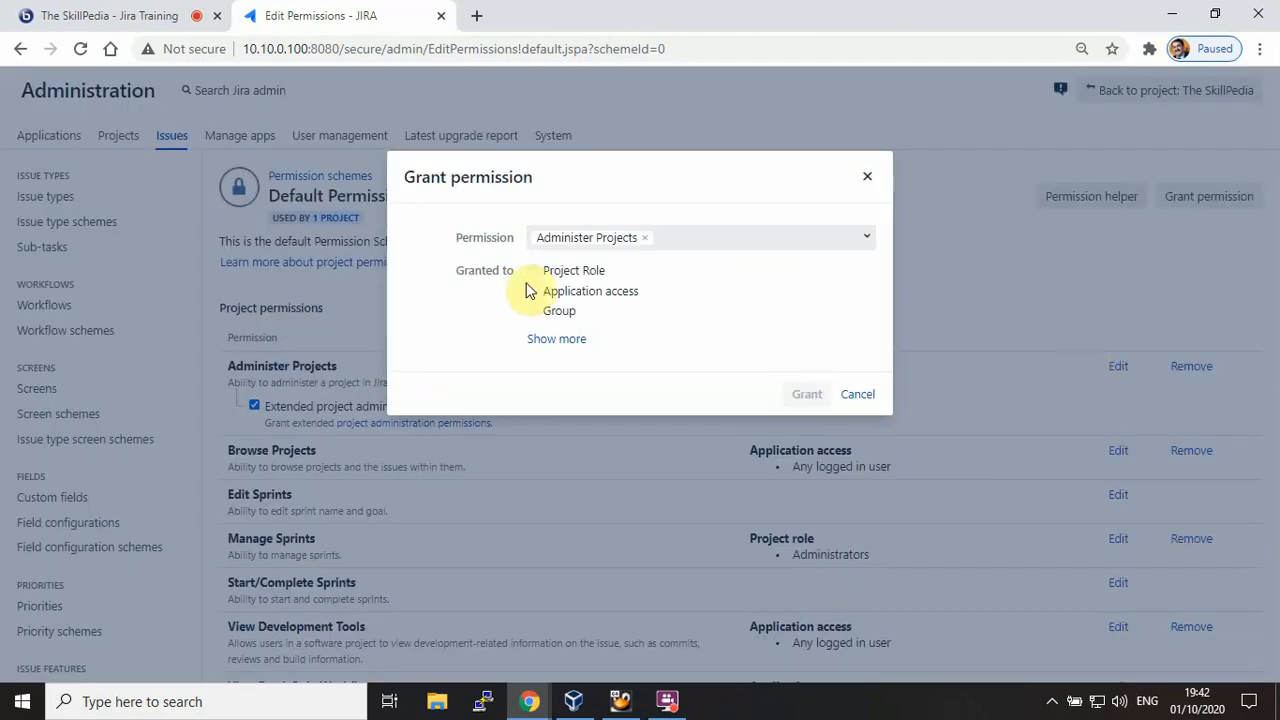
left_click(538, 317)
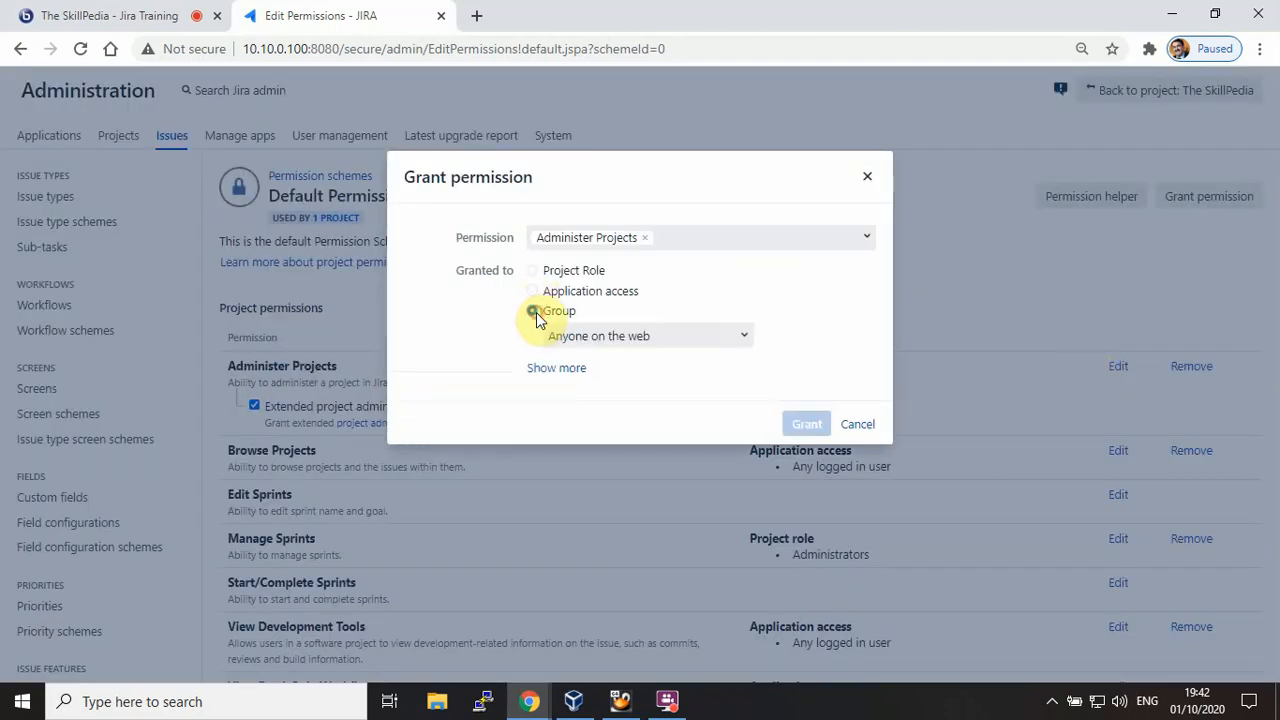
left_click(646, 335)
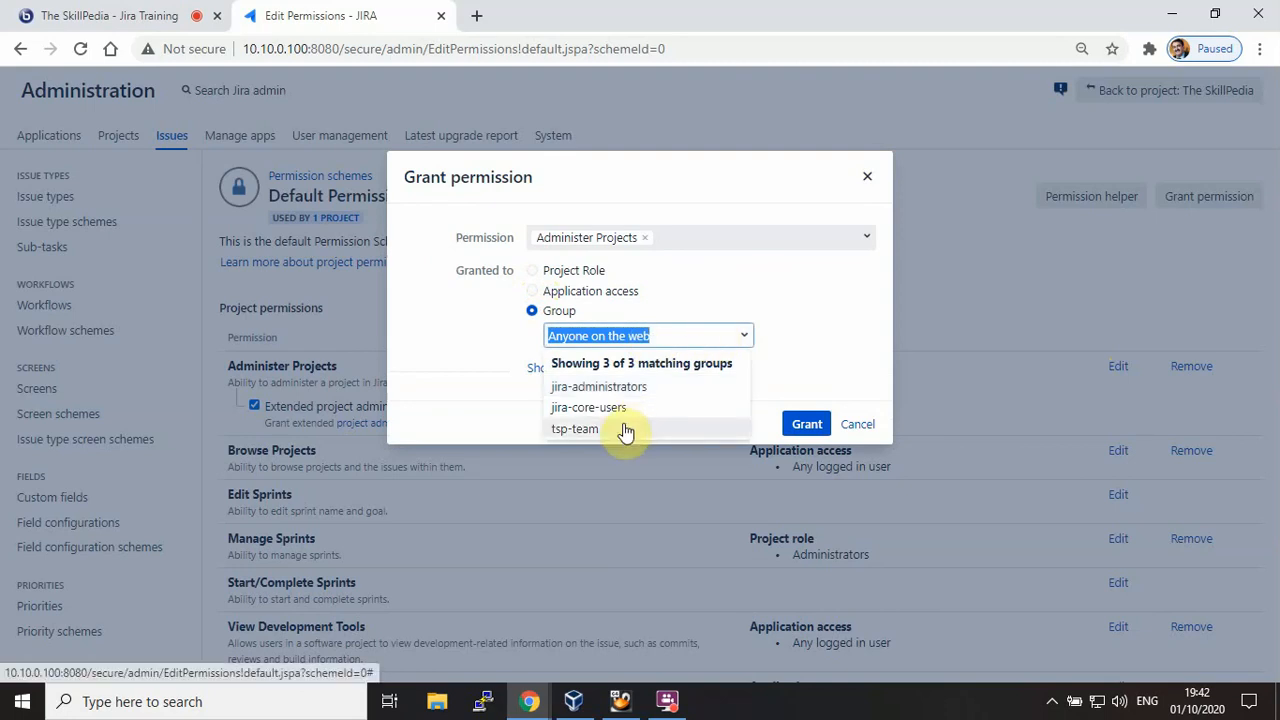
left_click(620, 428)
left_click(805, 424)
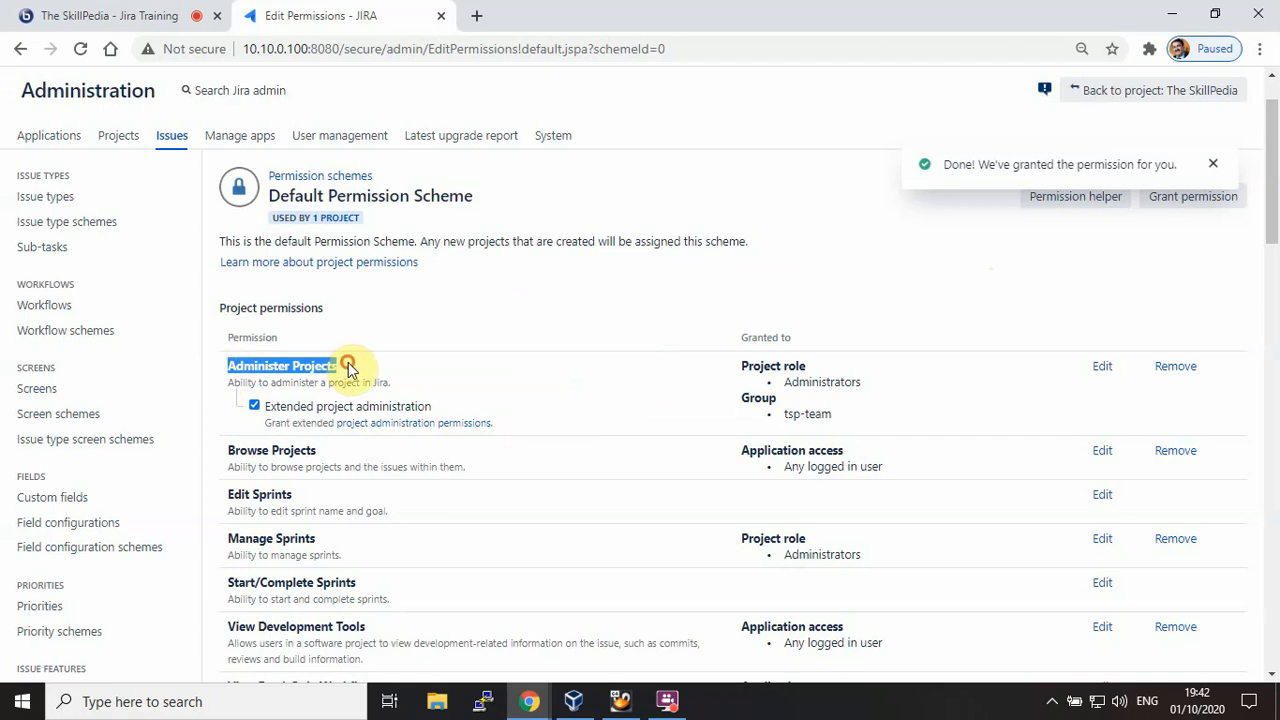
Check Administer Projects grantees: Administrators role, tsp-team group and Any logged in user
left_click_drag(737, 373, 828, 373)
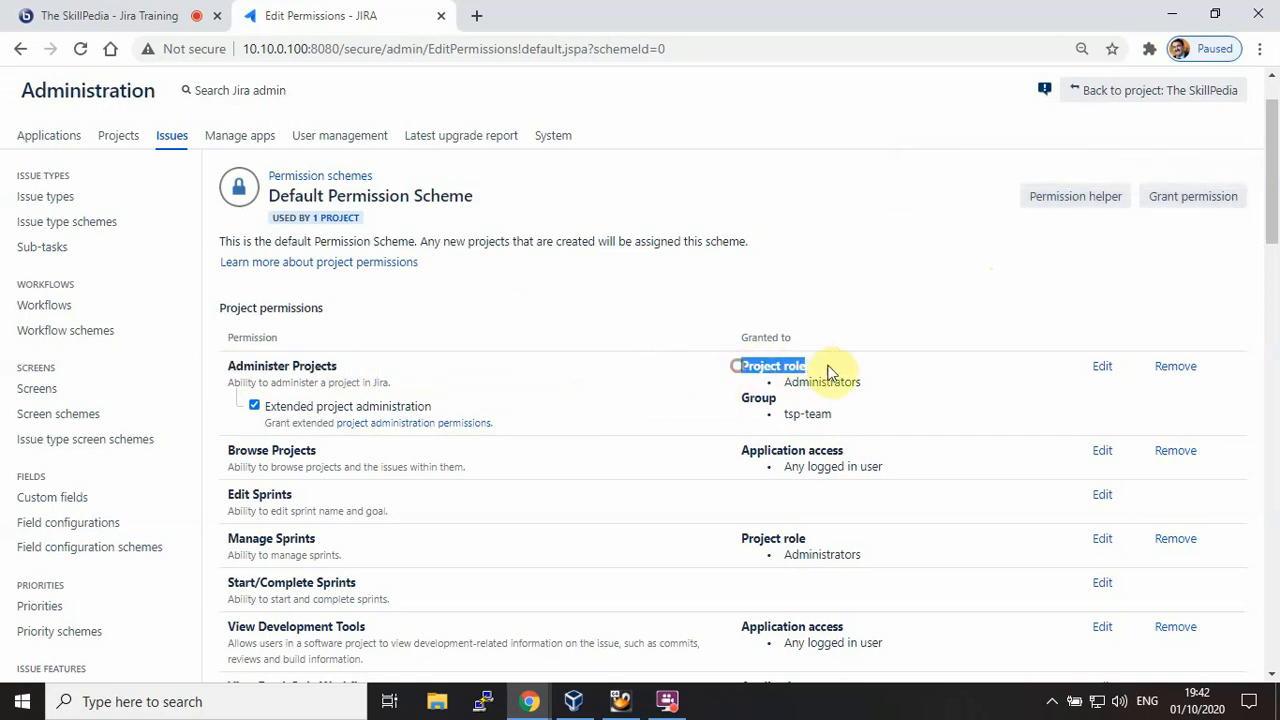
double_click(852, 381)
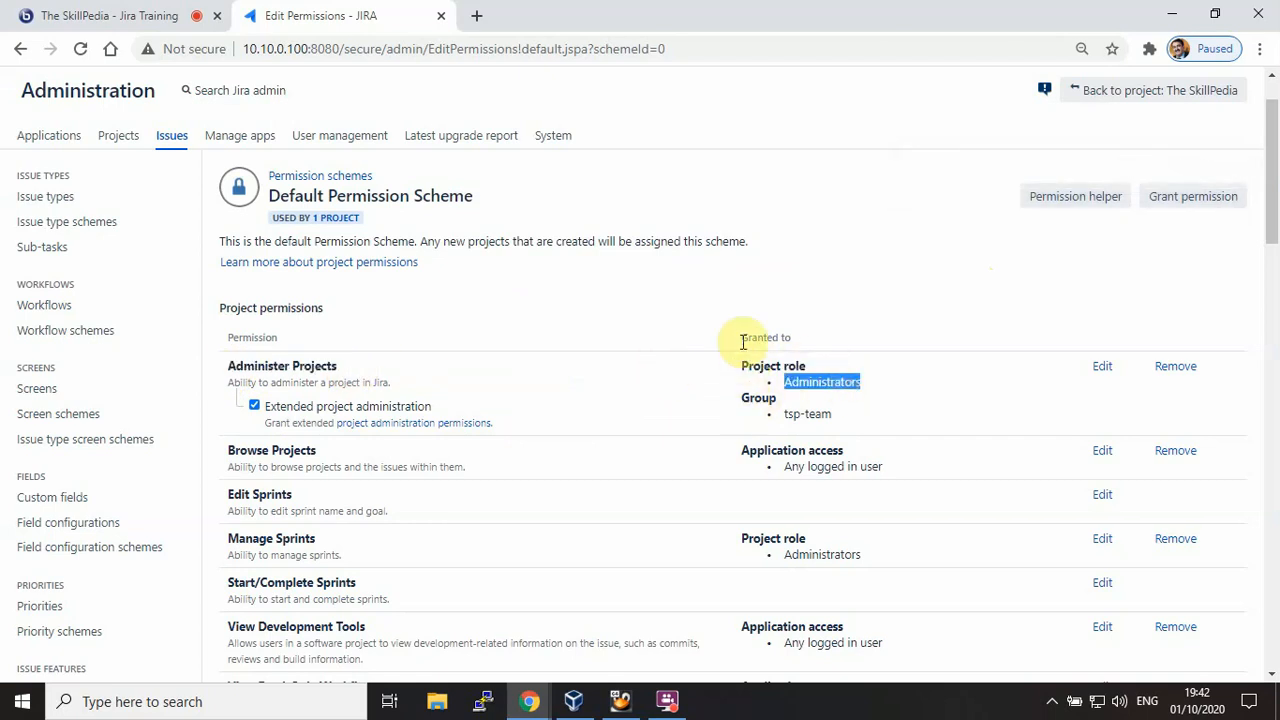
double_click(757, 400)
left_click_drag(786, 414, 855, 422)
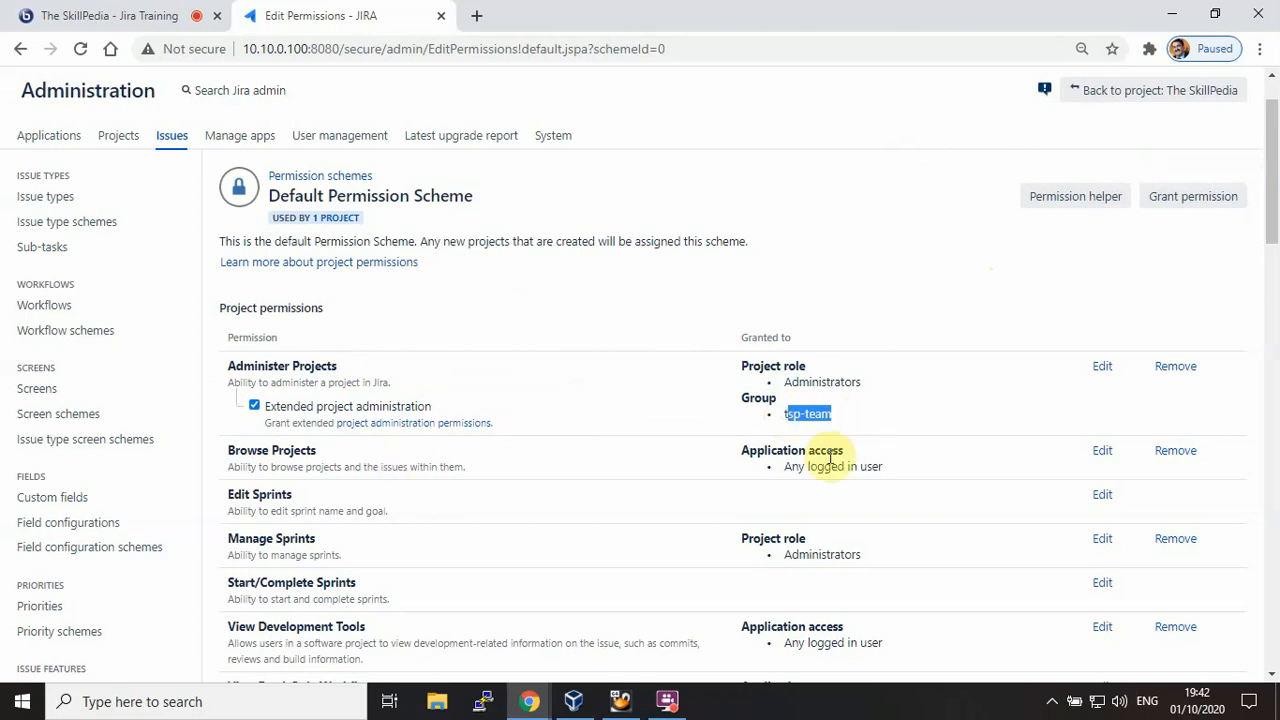
left_click_drag(784, 467, 898, 467)
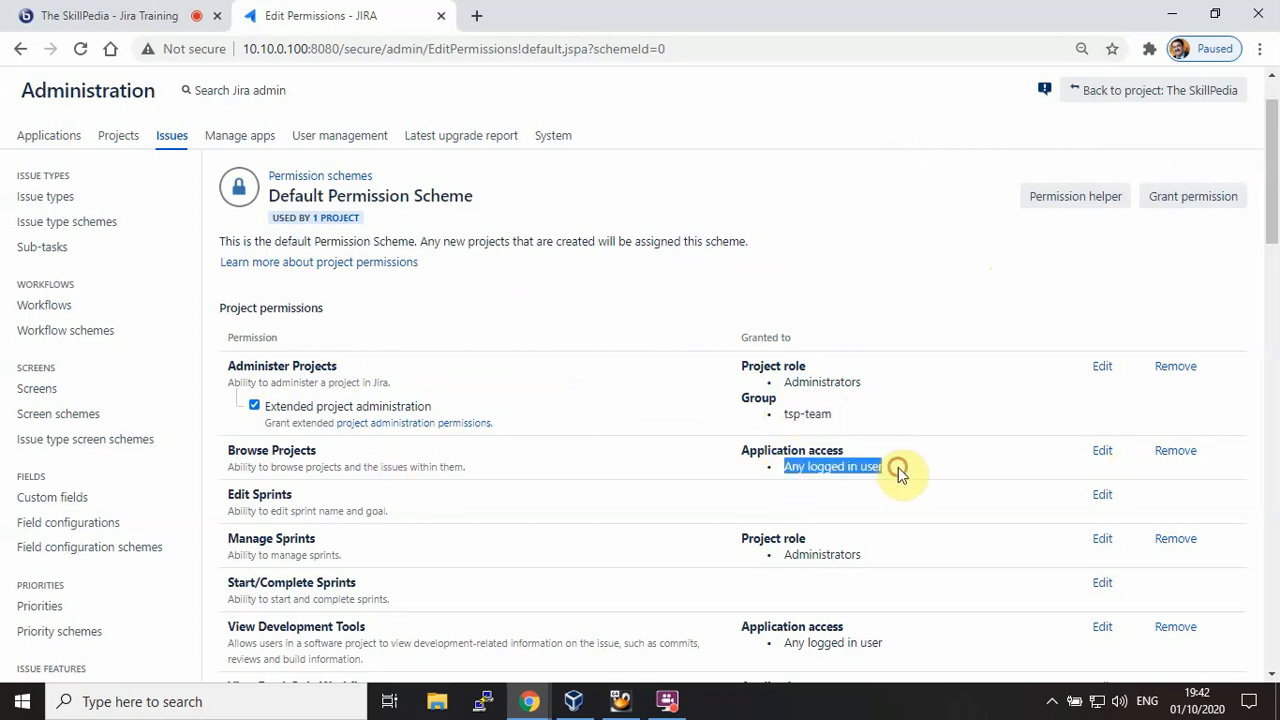
Grant the Browse Projects permission to the tsp-team group
left_click(1102, 451)
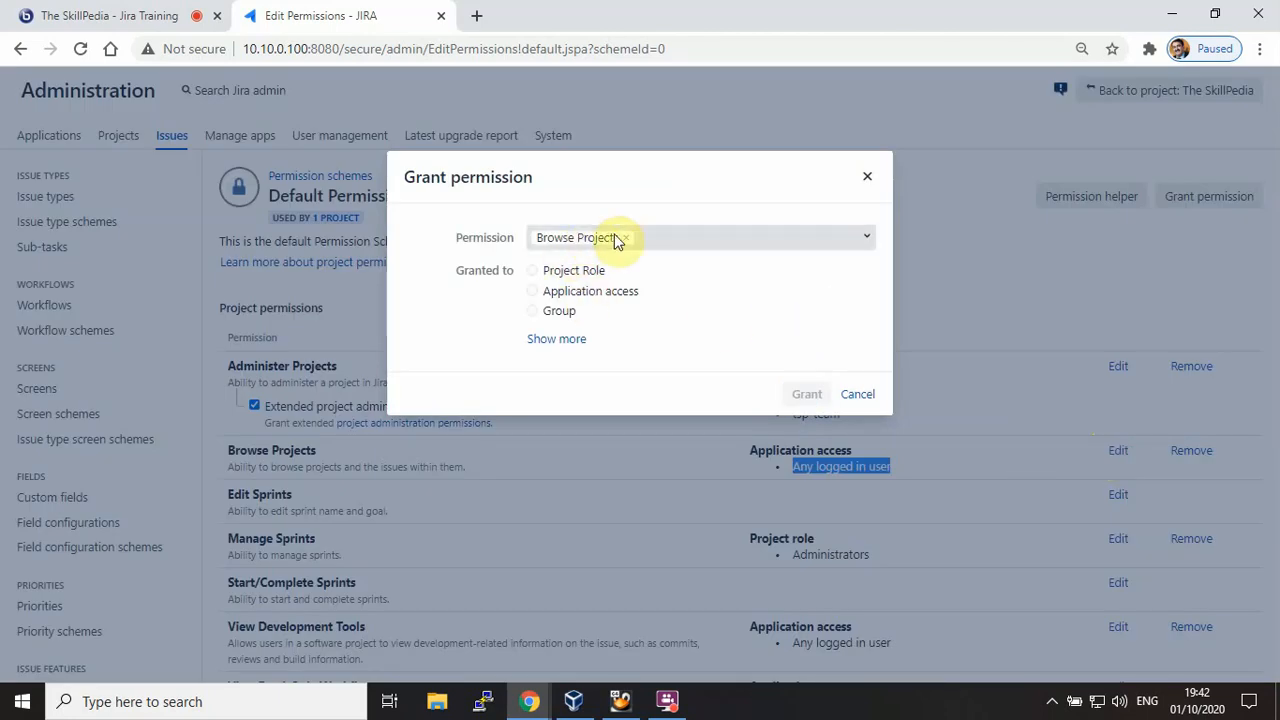
left_click(535, 311)
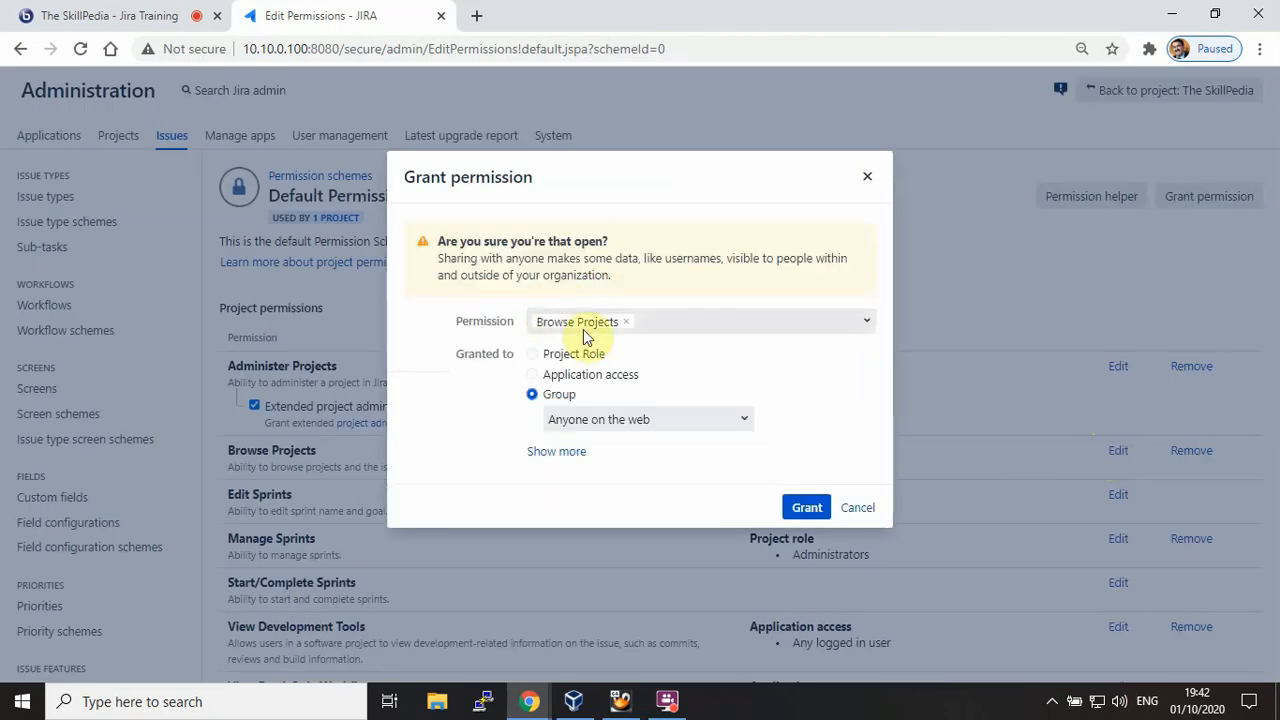
left_click(742, 420)
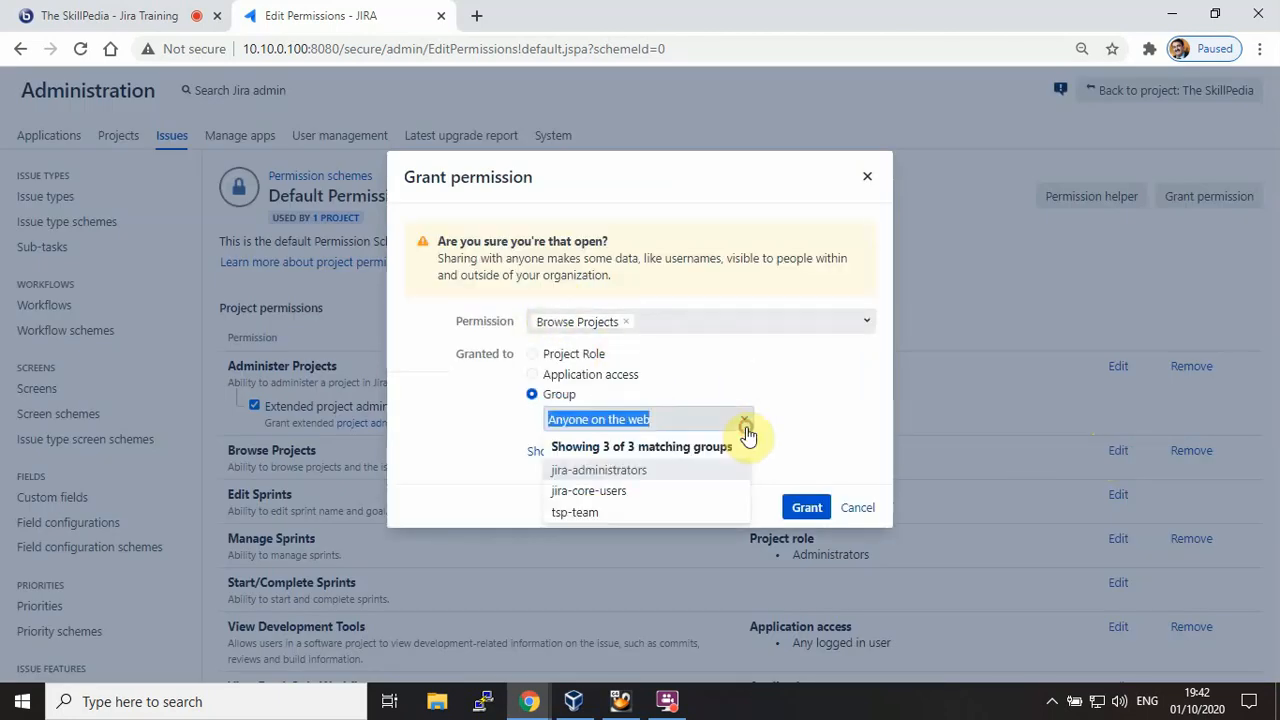
left_click(607, 513)
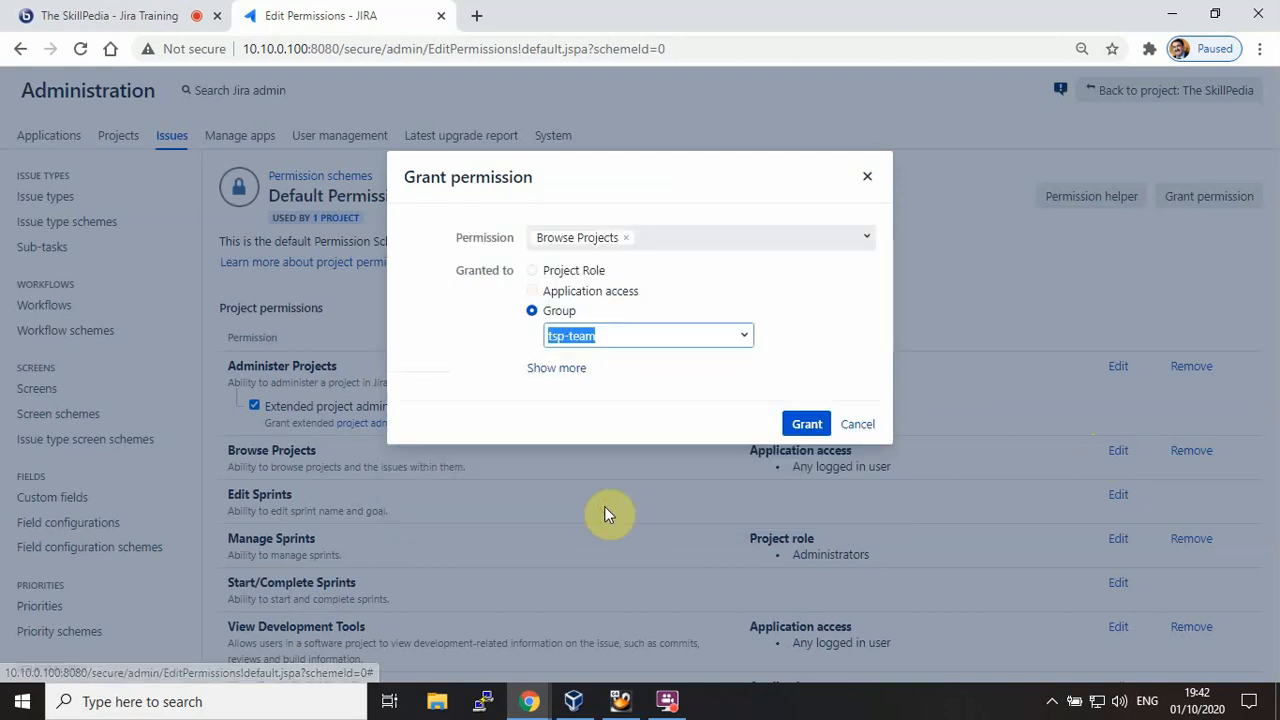
left_click(807, 422)
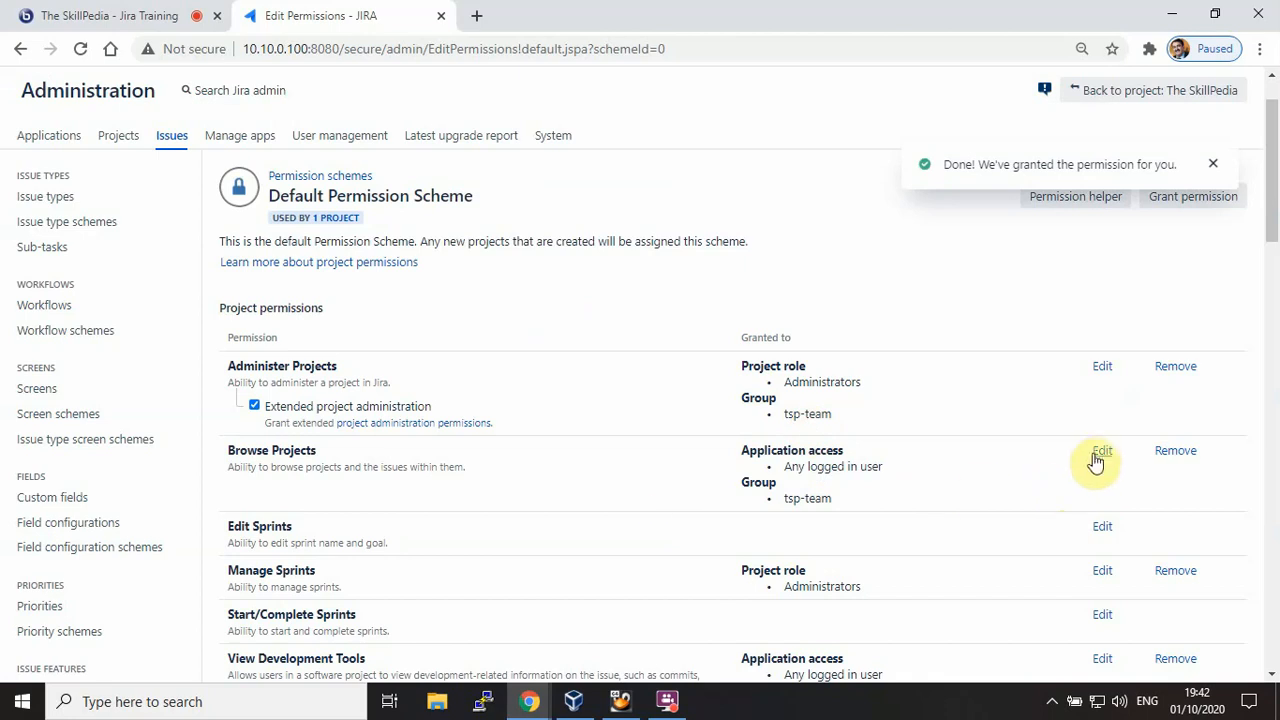
Grant Browse Projects to the TSP Review project role, then check the updated grant list
left_click(1101, 452)
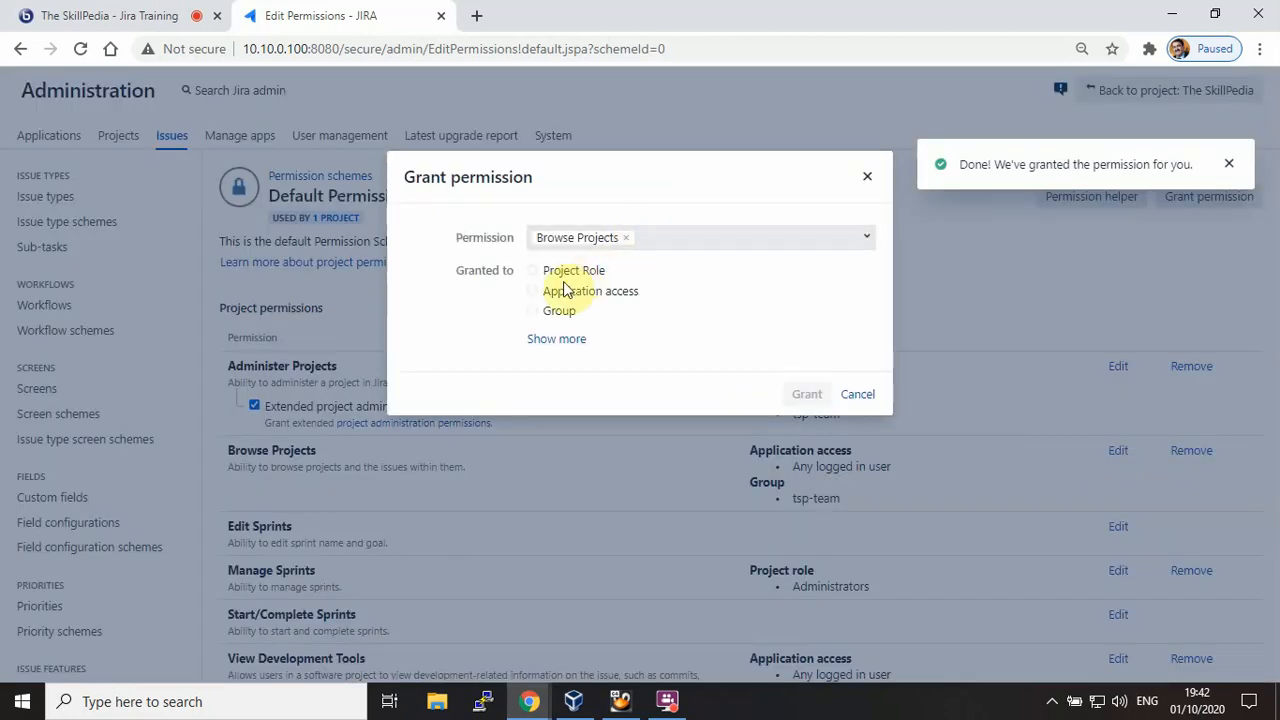
left_click(533, 276)
left_click(720, 294)
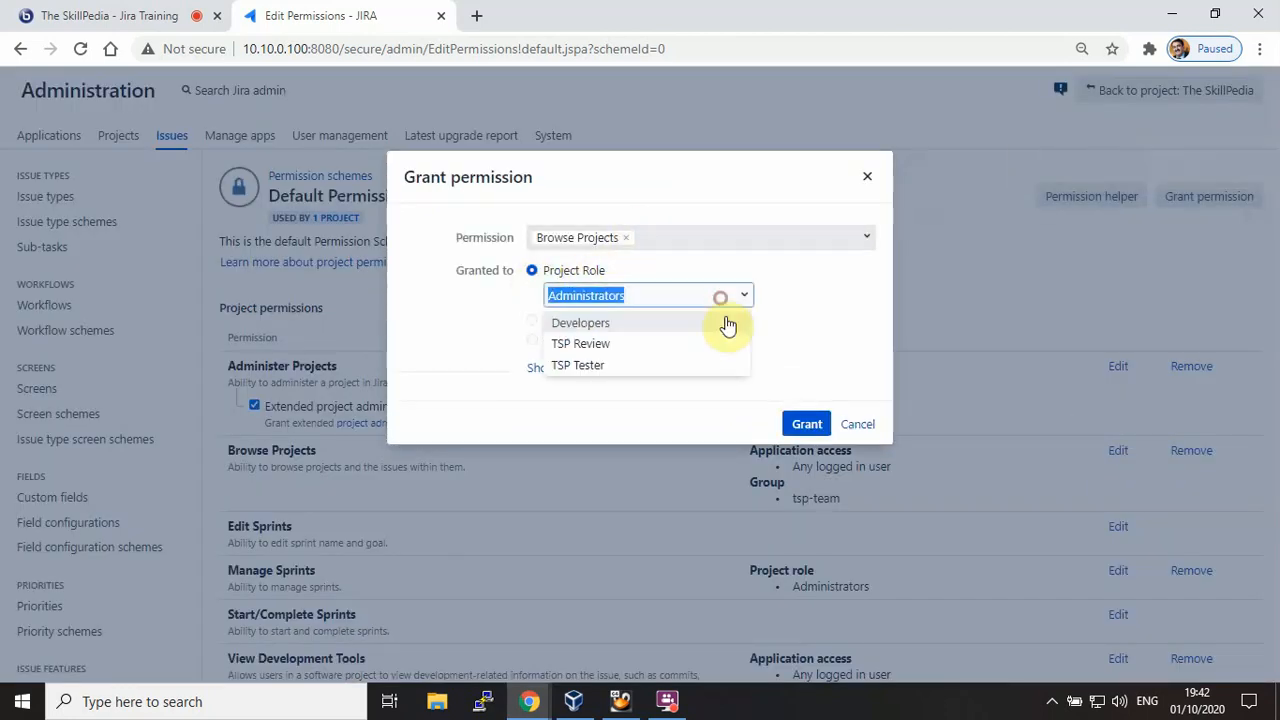
left_click(678, 346)
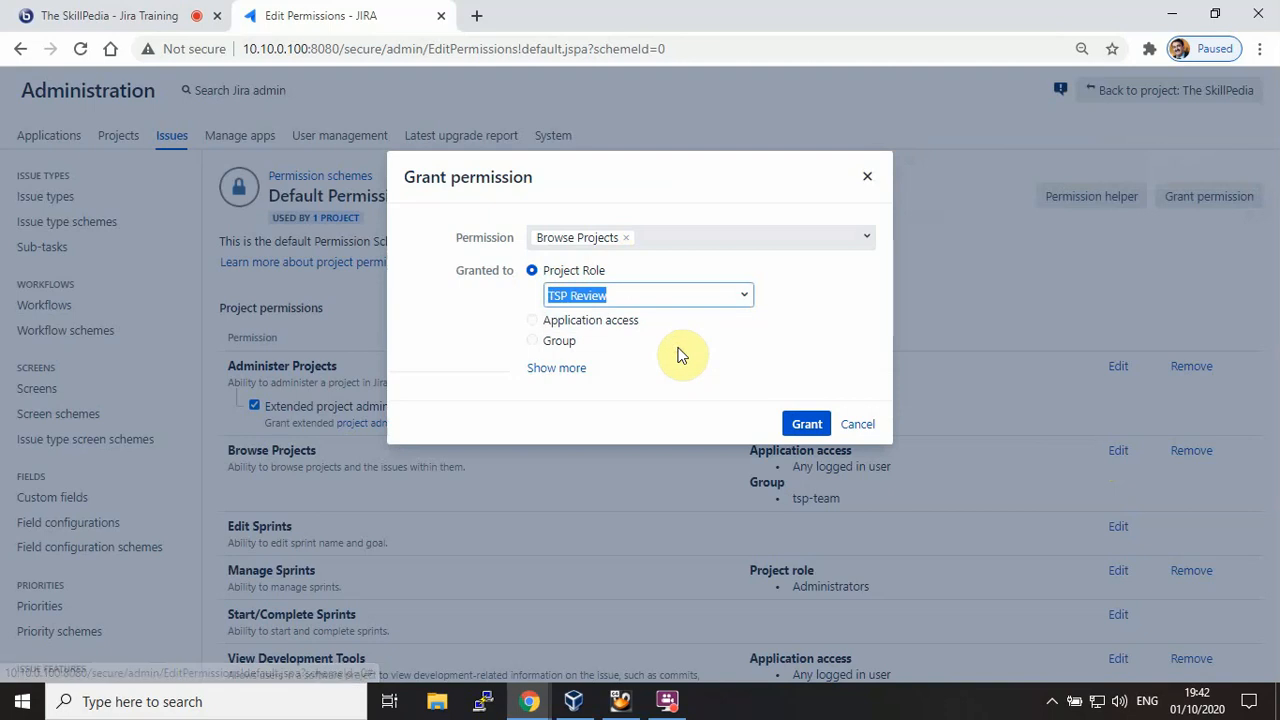
left_click(819, 427)
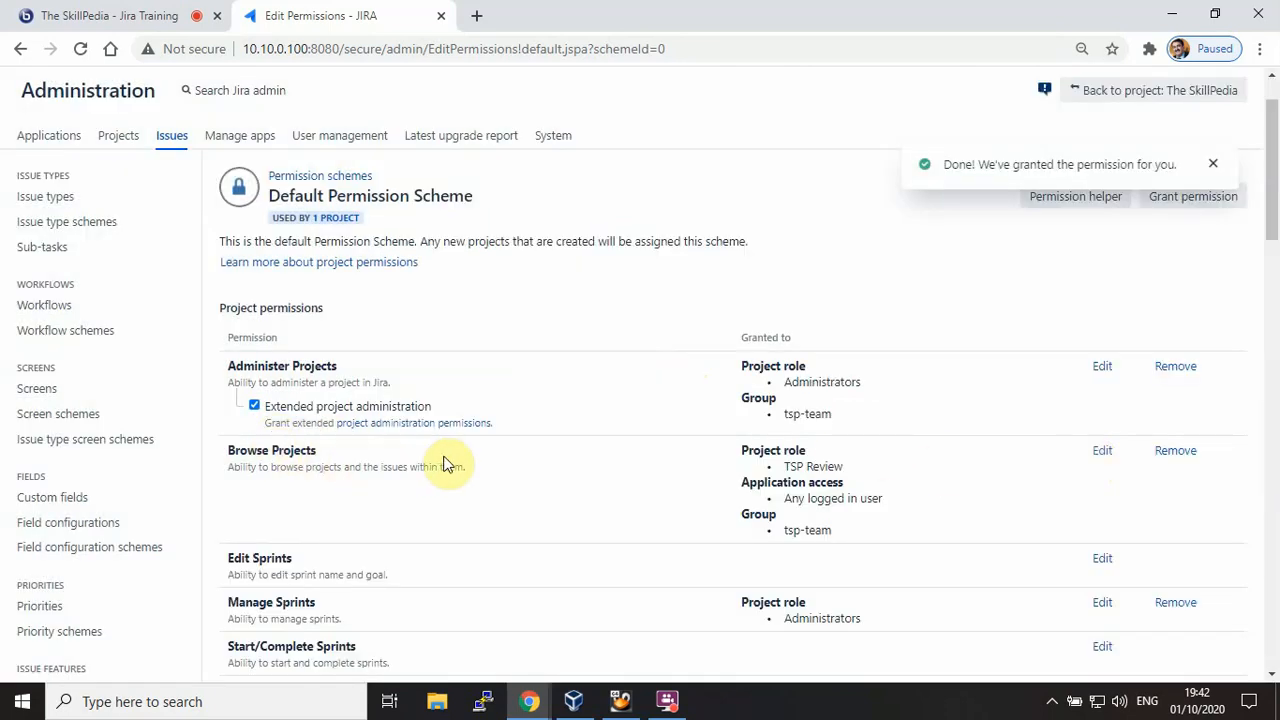
double_click(818, 461)
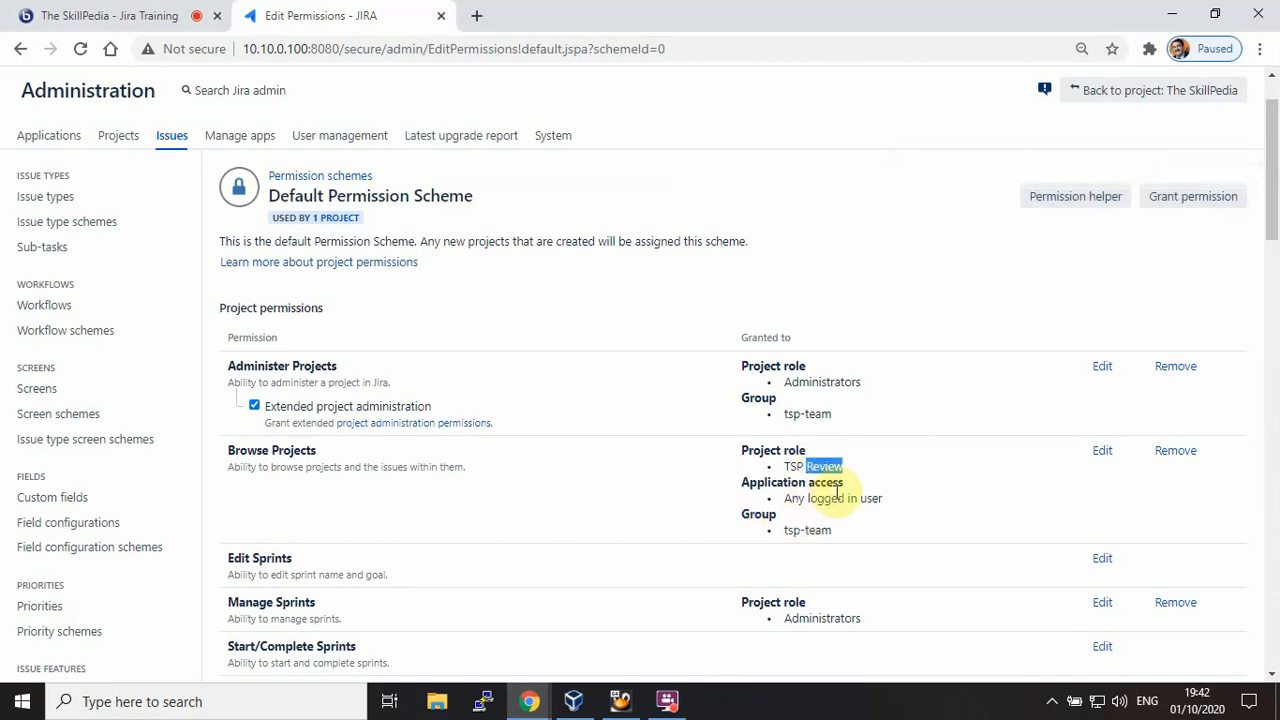
triple_click(836, 493)
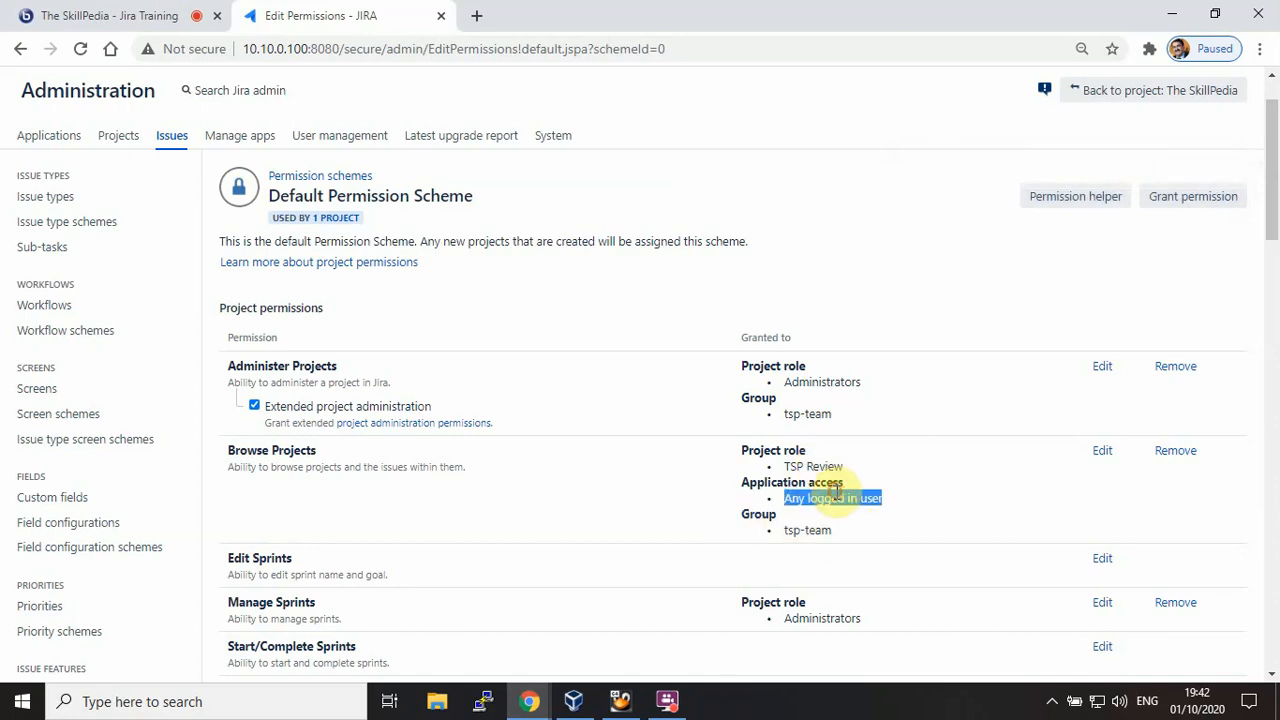
Remove 'Any logged in user' access from Browse Projects
left_click(1175, 452)
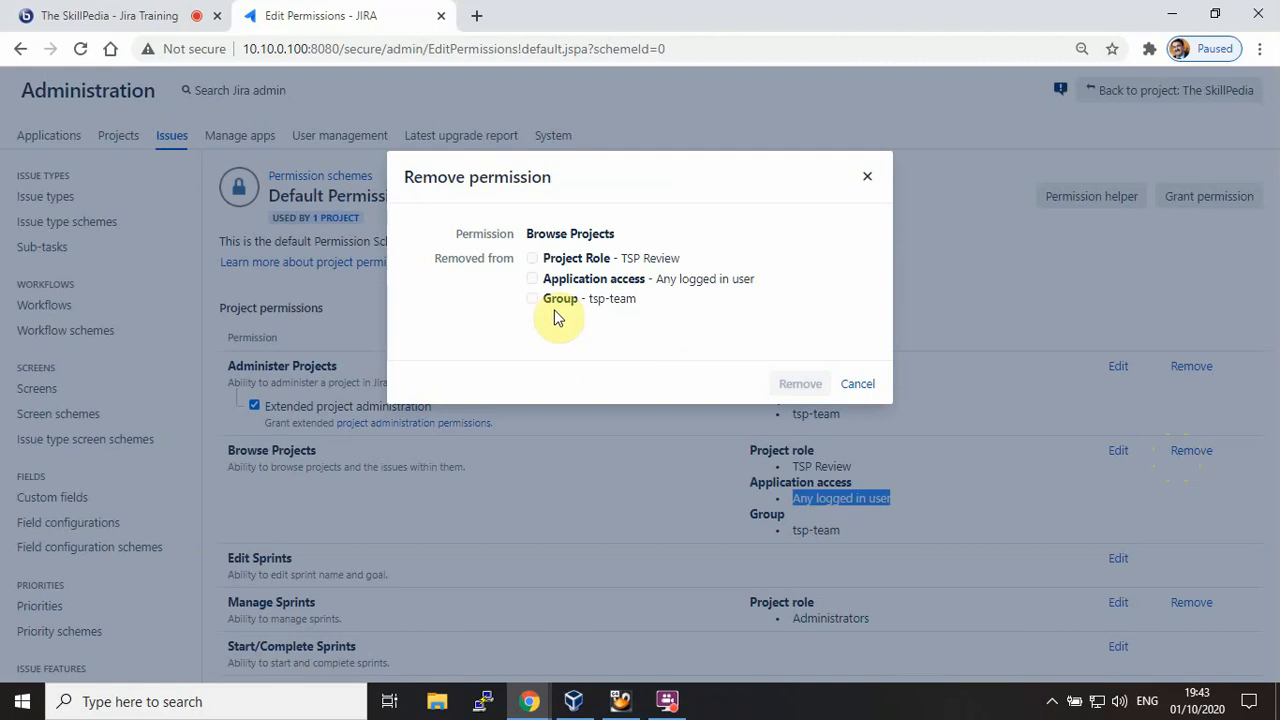
left_click(533, 279)
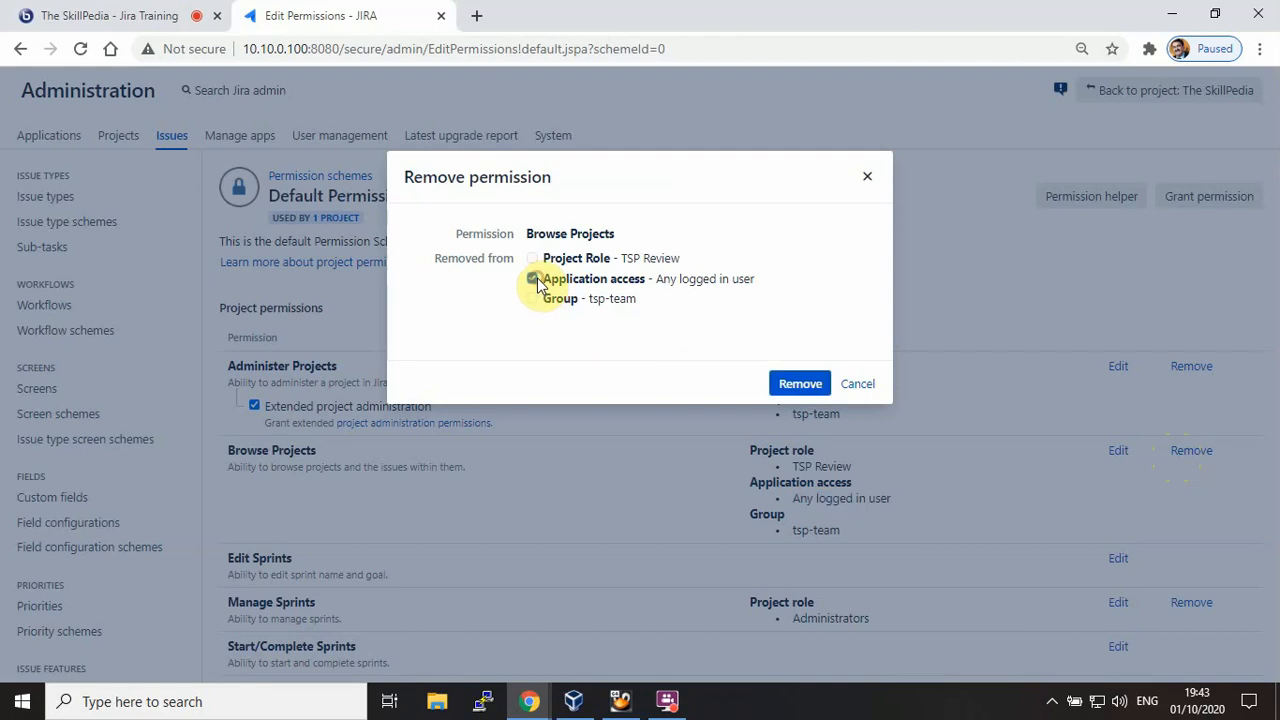
left_click(792, 383)
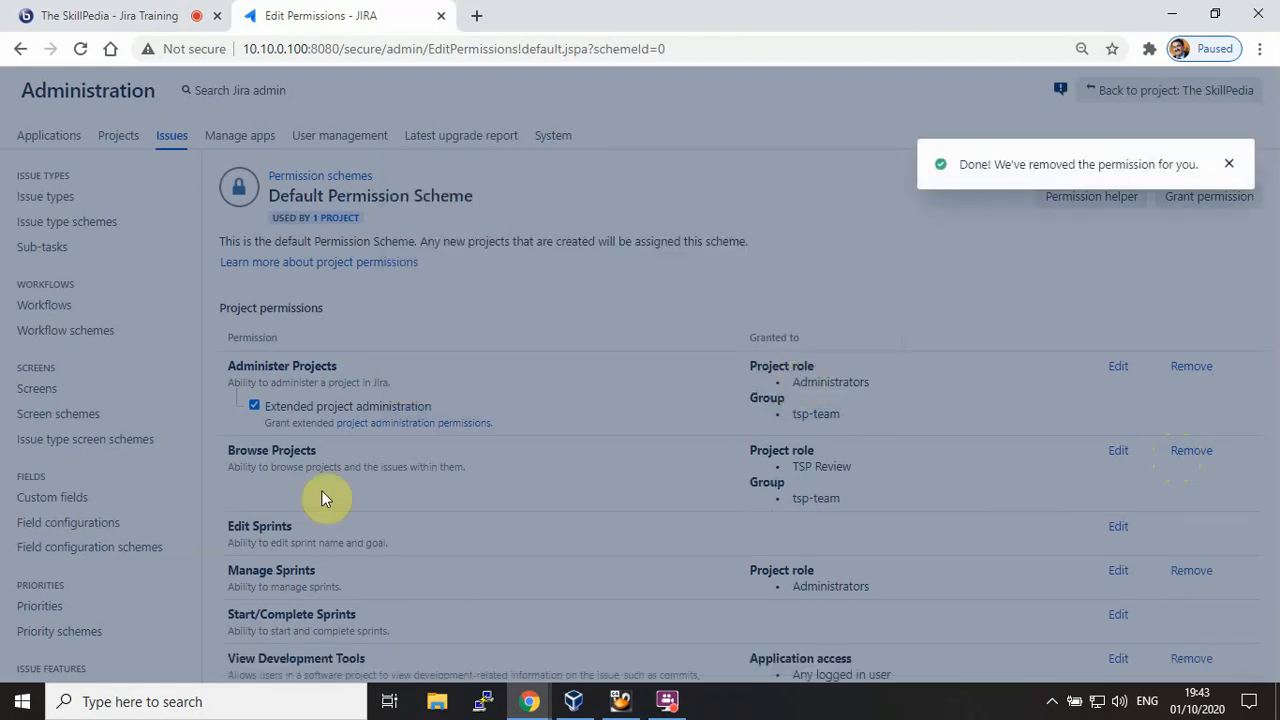
Check that Browse Projects keeps only TSP Review and tsp-team; find View Development Tools' 'Any logged in user' access
double_click(234, 450)
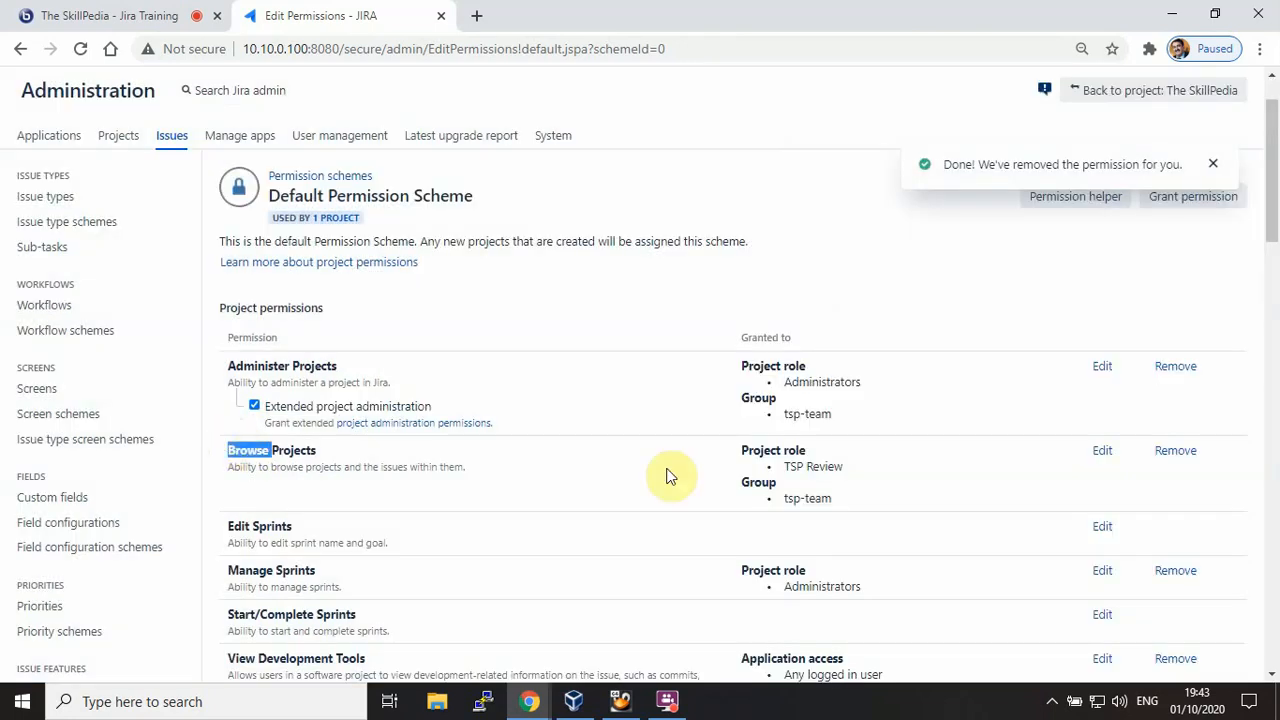
left_click_drag(743, 452, 853, 472)
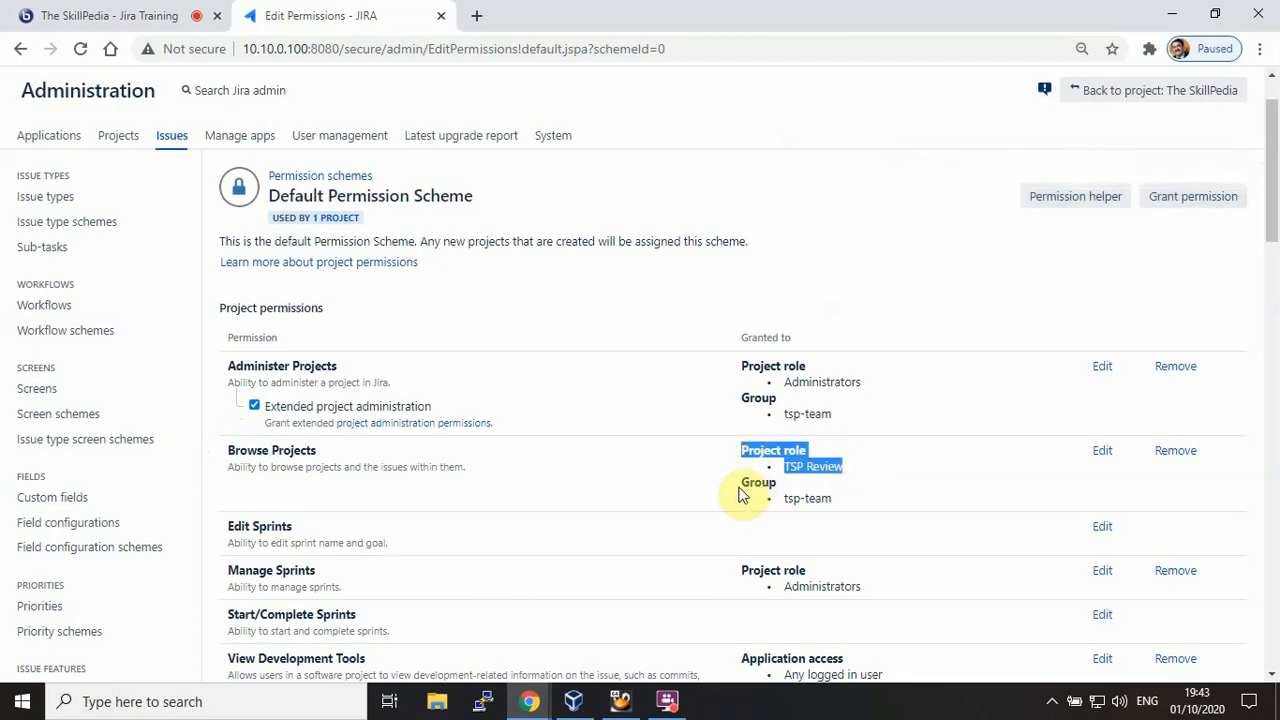
left_click_drag(742, 488, 868, 511)
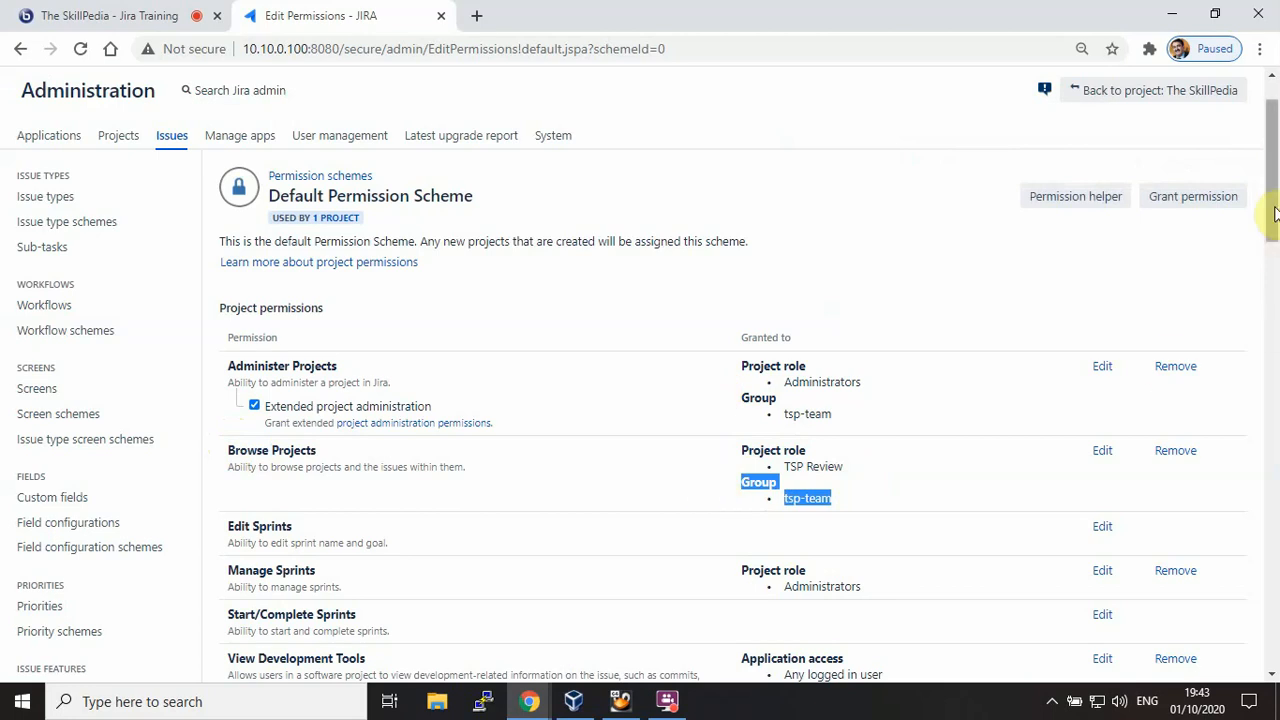
left_click_drag(1277, 190, 1272, 229)
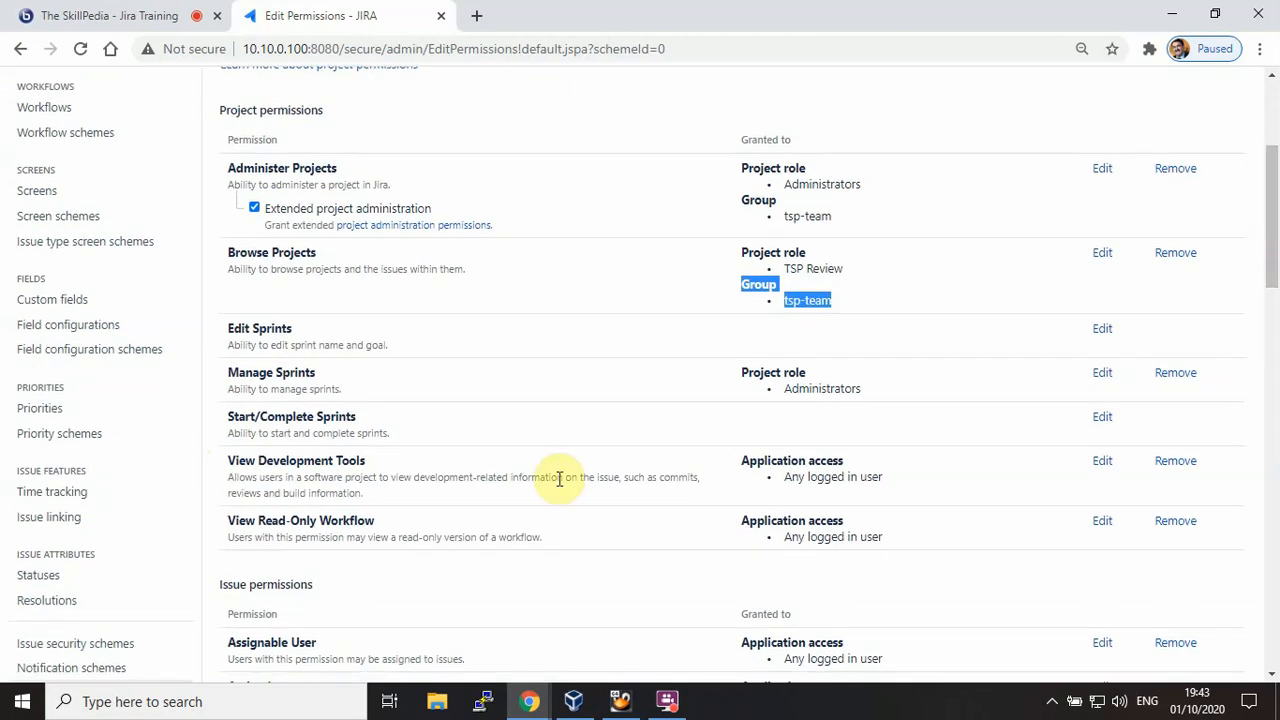
left_click_drag(227, 460, 417, 468)
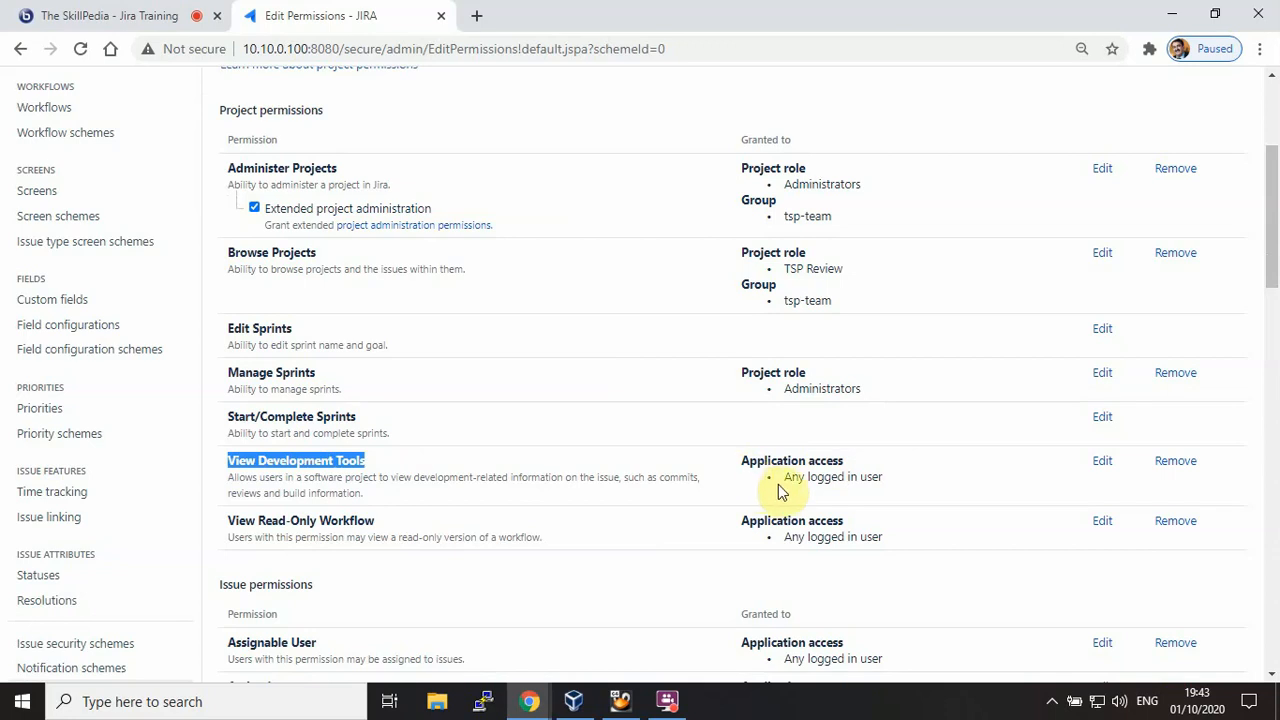
left_click_drag(783, 478, 908, 477)
Replace View Development Tools' 'Any logged in user' access with a grant to the tsp-team group
left_click(1175, 461)
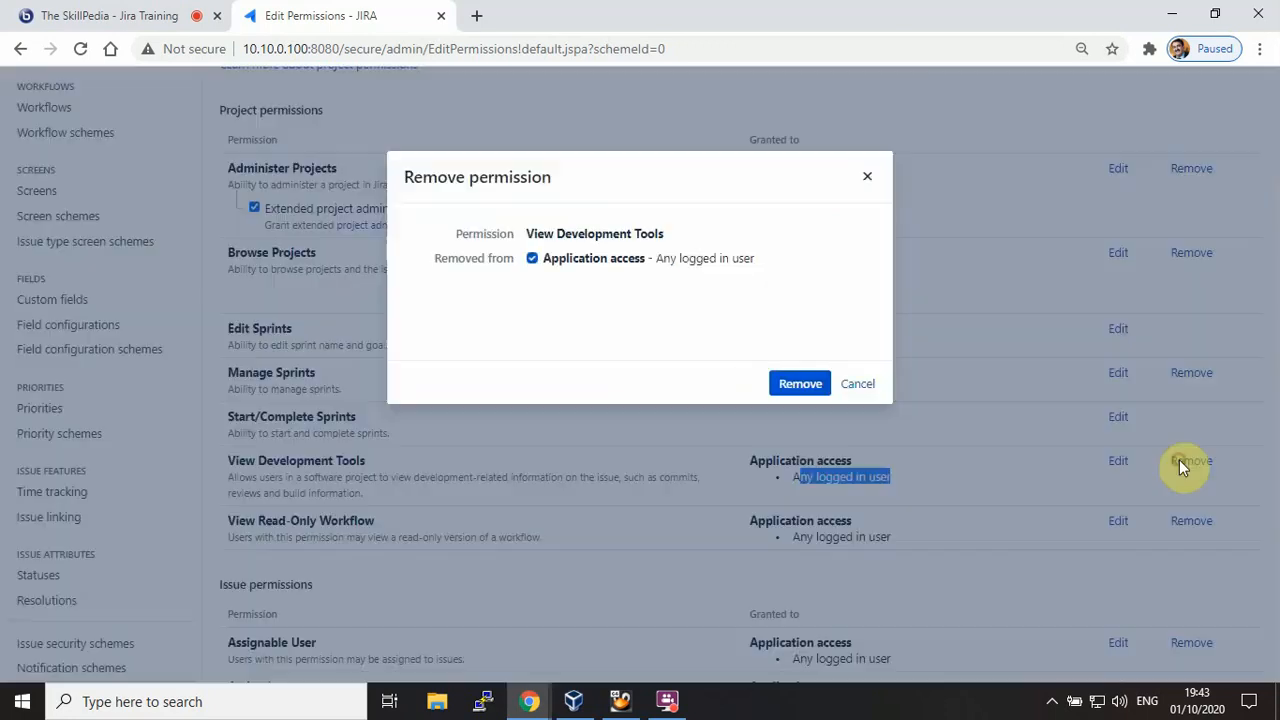
left_click(795, 383)
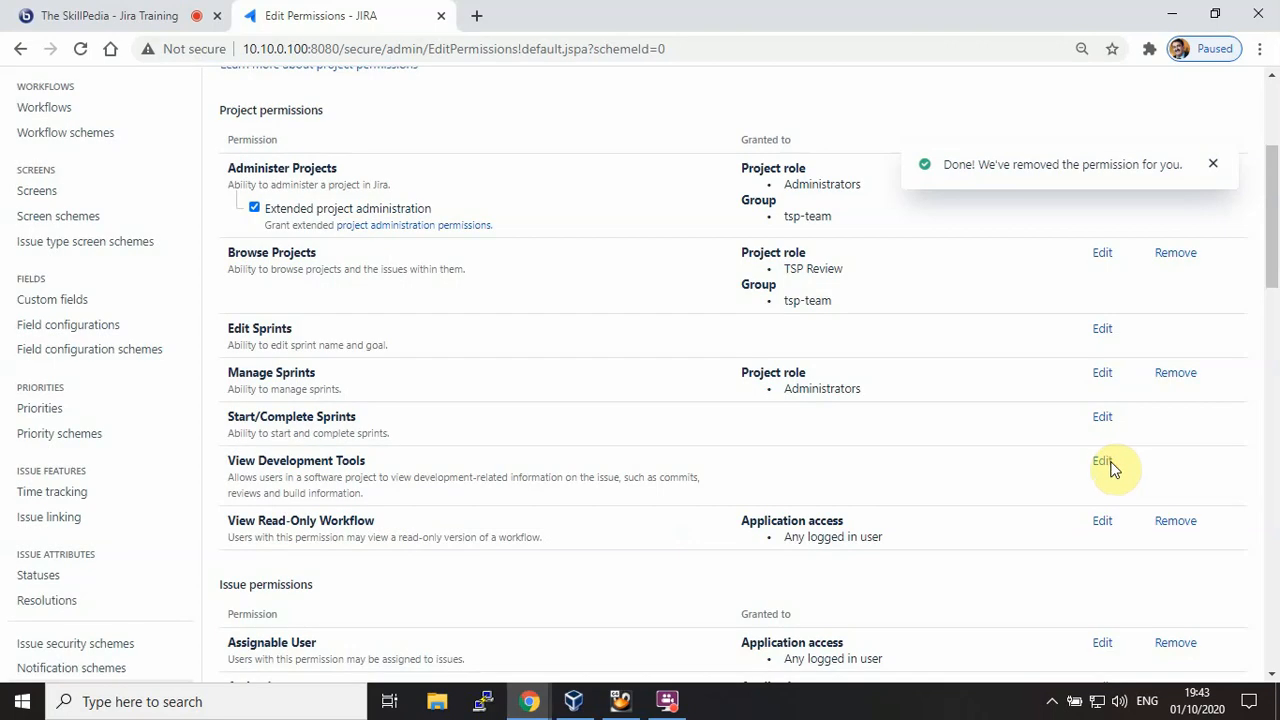
left_click(1110, 462)
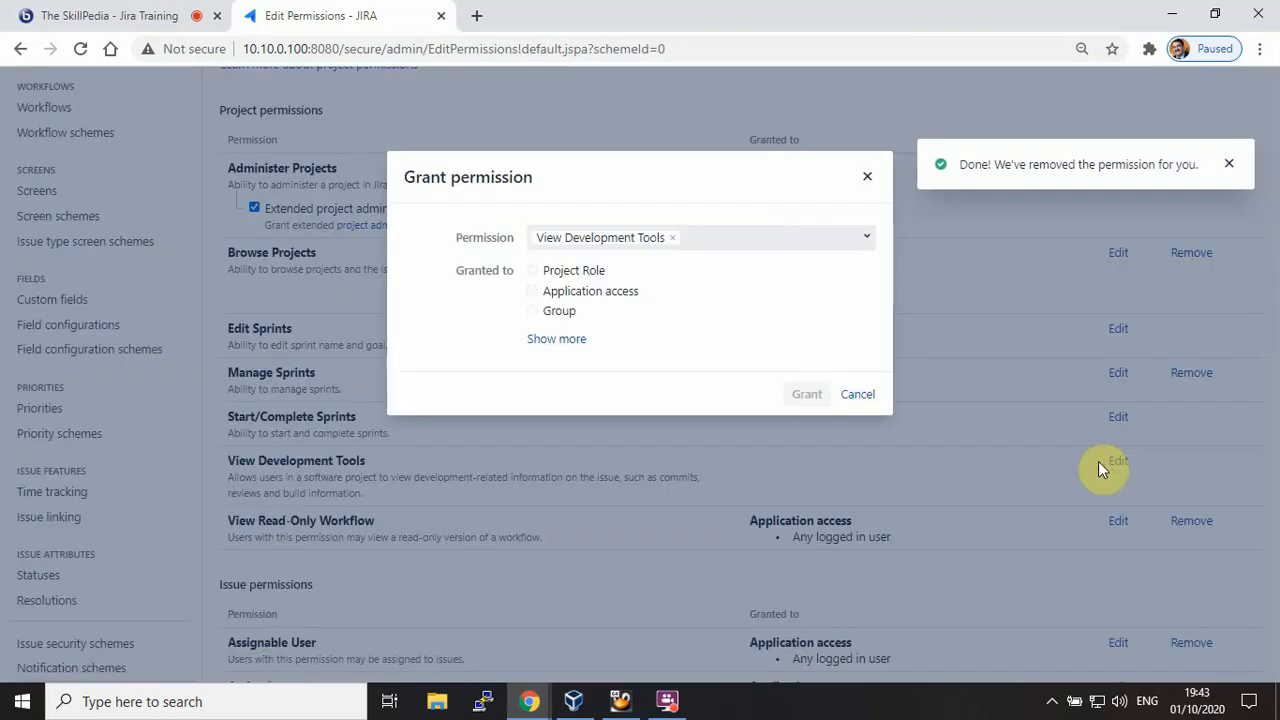
left_click(533, 310)
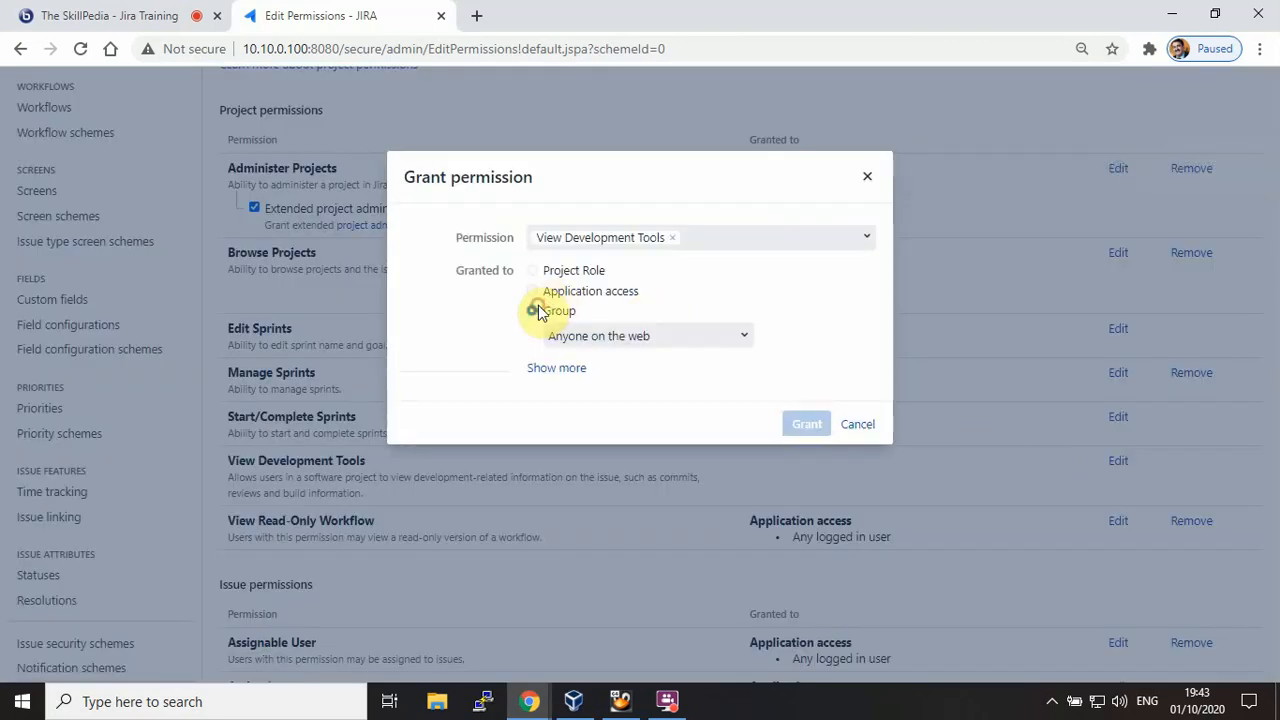
left_click(641, 337)
left_click(626, 424)
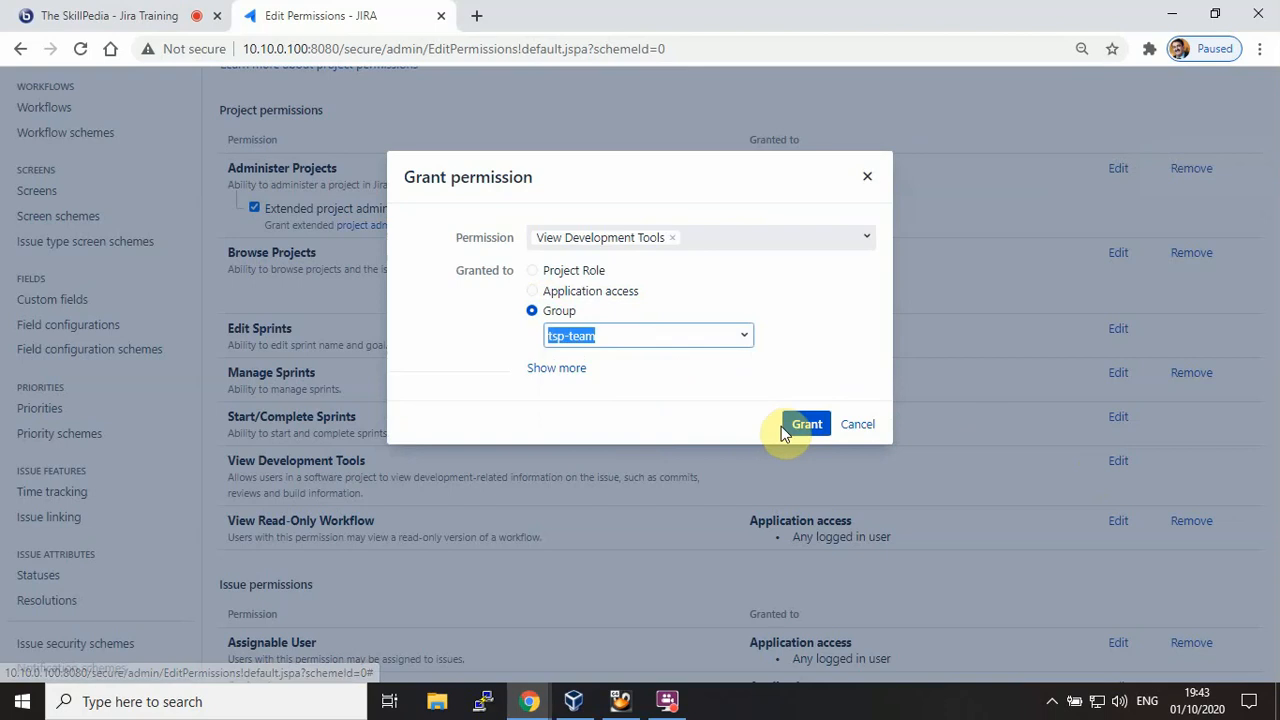
left_click(800, 424)
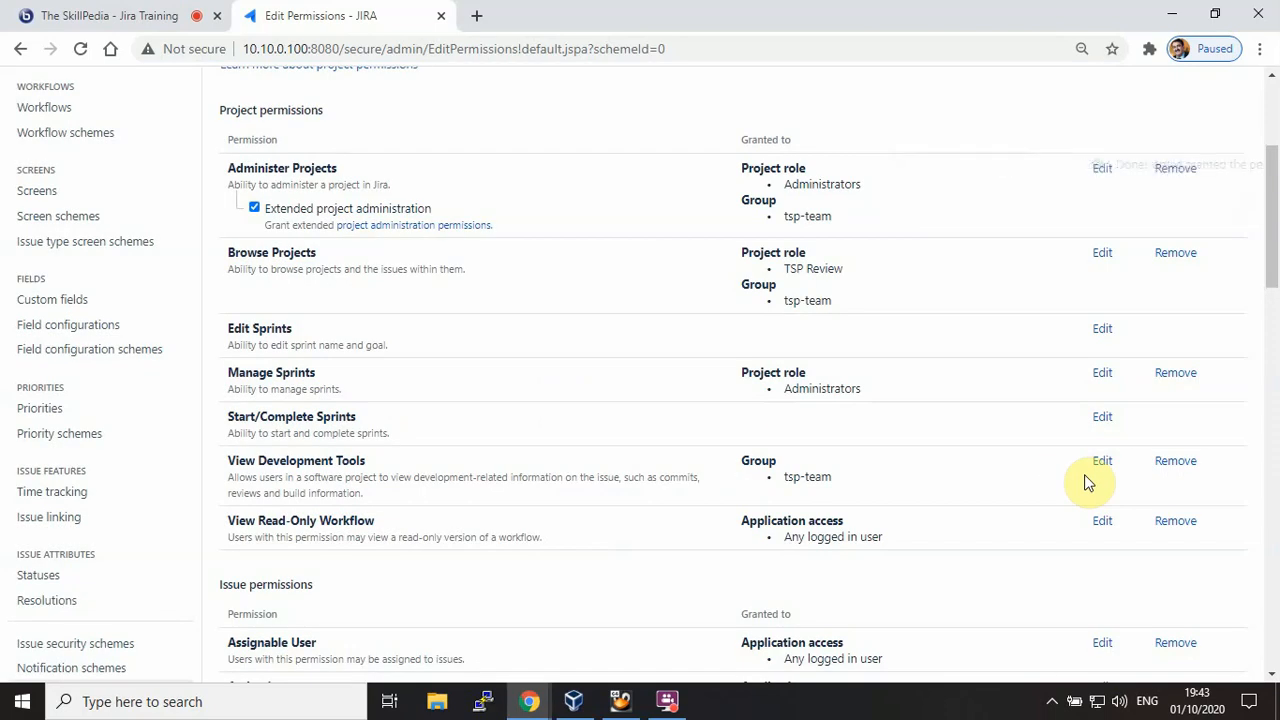
left_click(1272, 114)
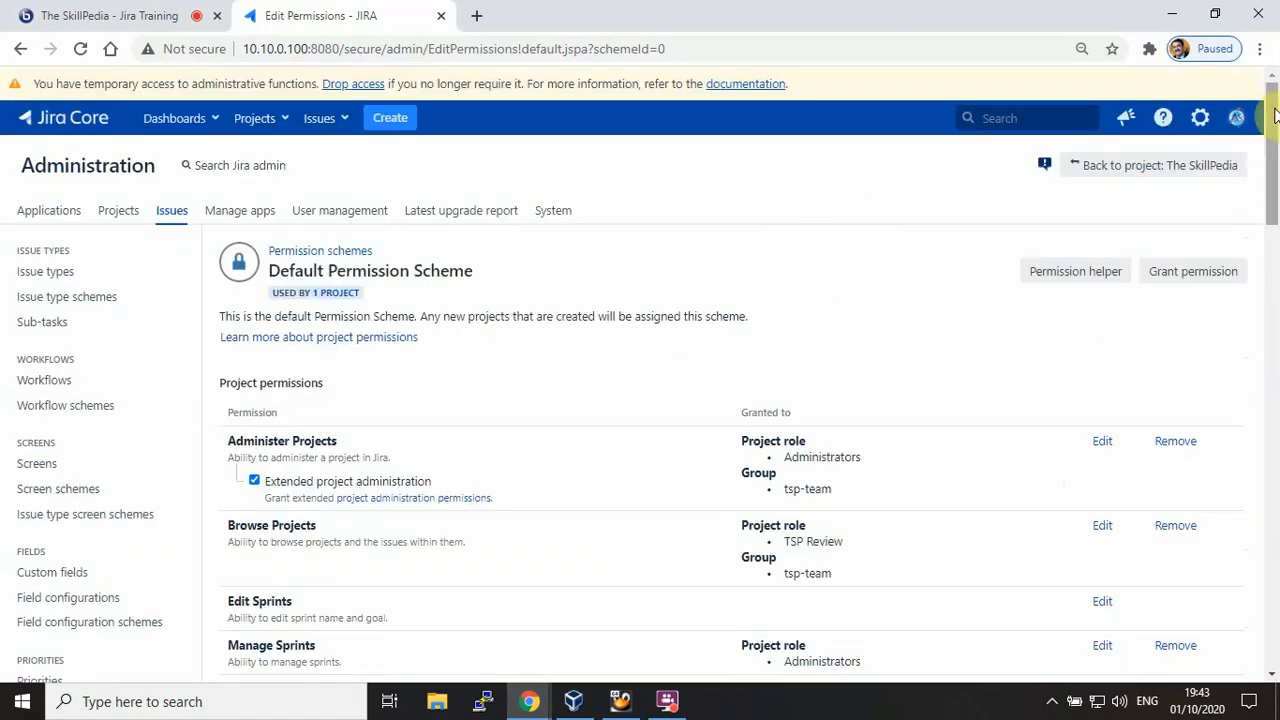